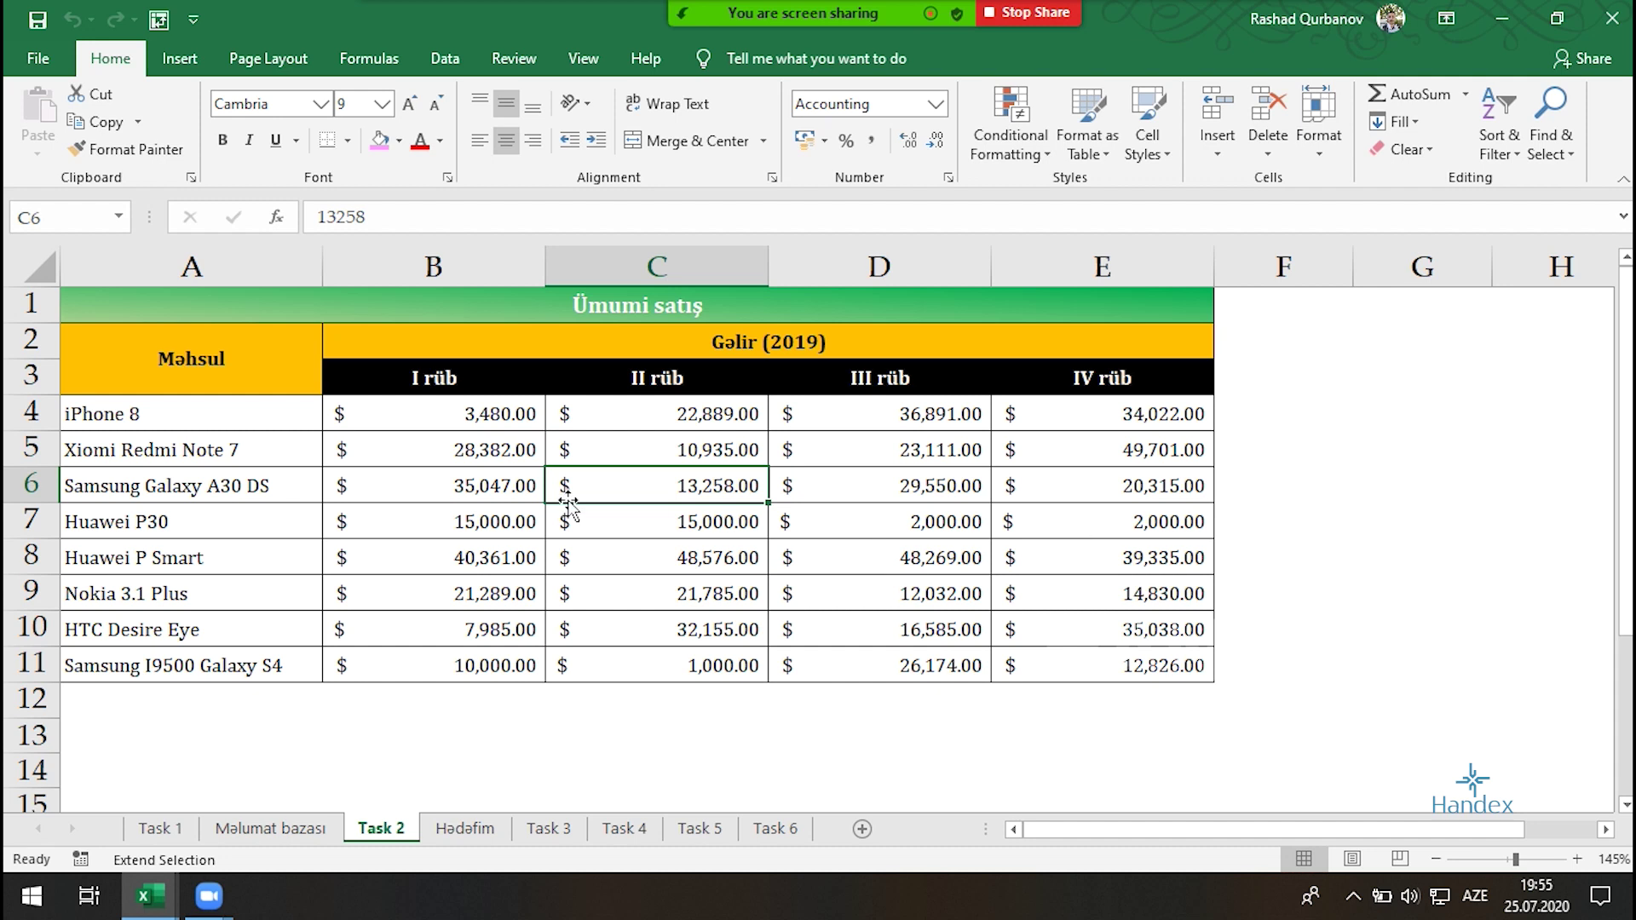
# Review the Hədəfim target amounts and iPhone 8's quarterly revenues in B4:E4
pyautogui.click(467, 831)
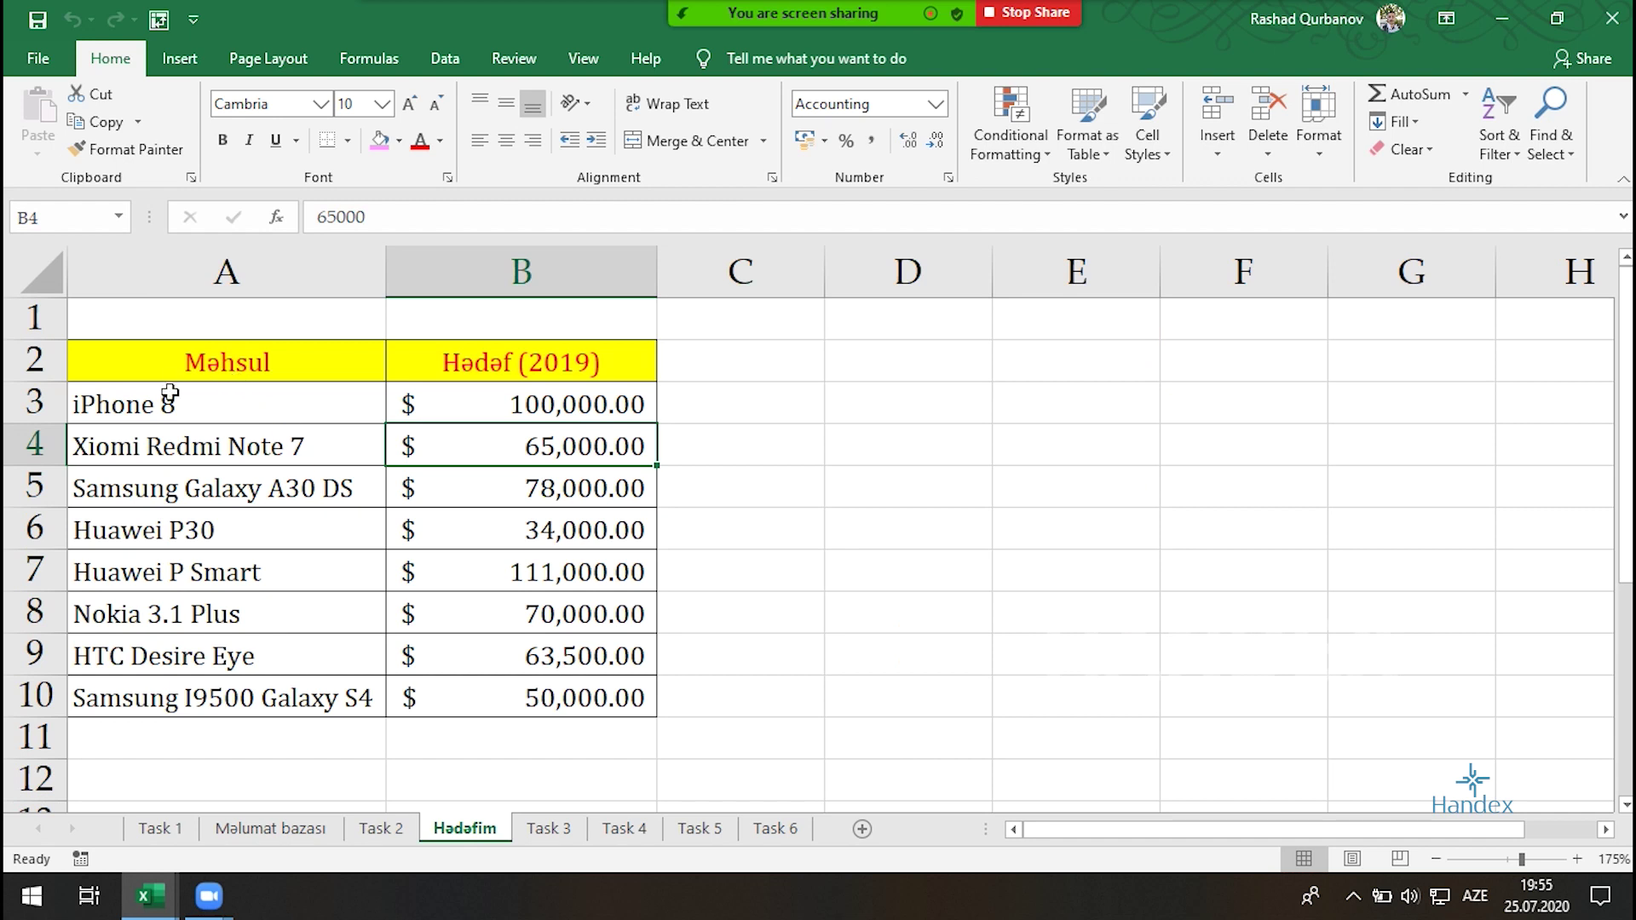
pyautogui.moveTo(475, 408)
pyautogui.mouseDown()
pyautogui.moveTo(503, 614)
pyautogui.moveTo(672, 730)
pyautogui.mouseUp()
pyautogui.click(397, 826)
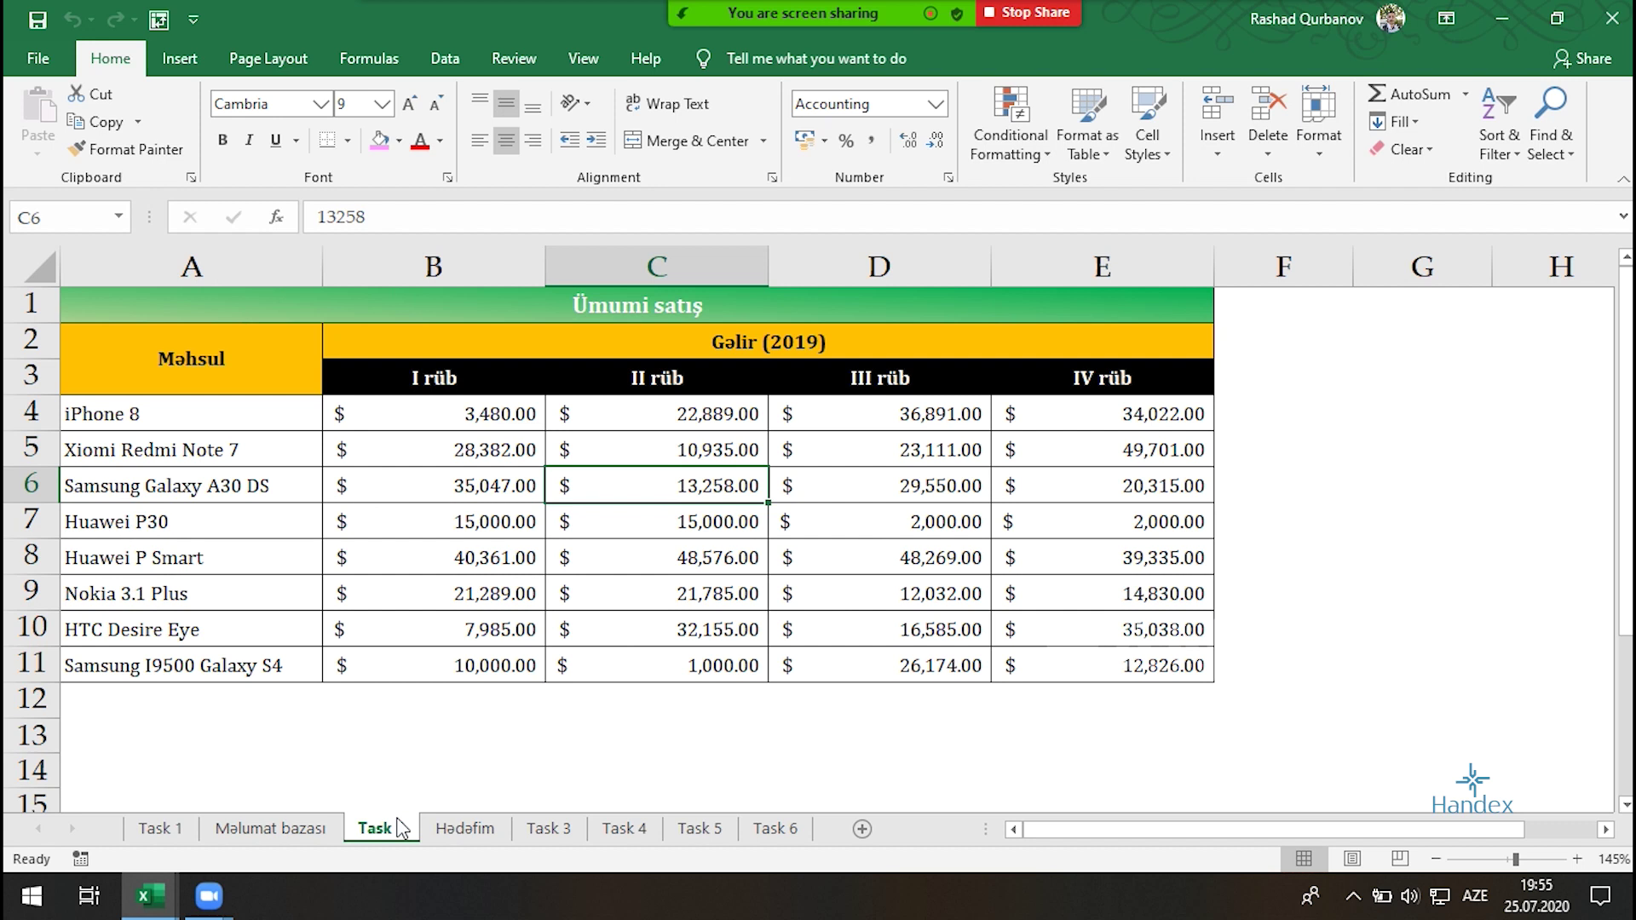
pyautogui.moveTo(437, 423); pyautogui.dragTo(1098, 420)
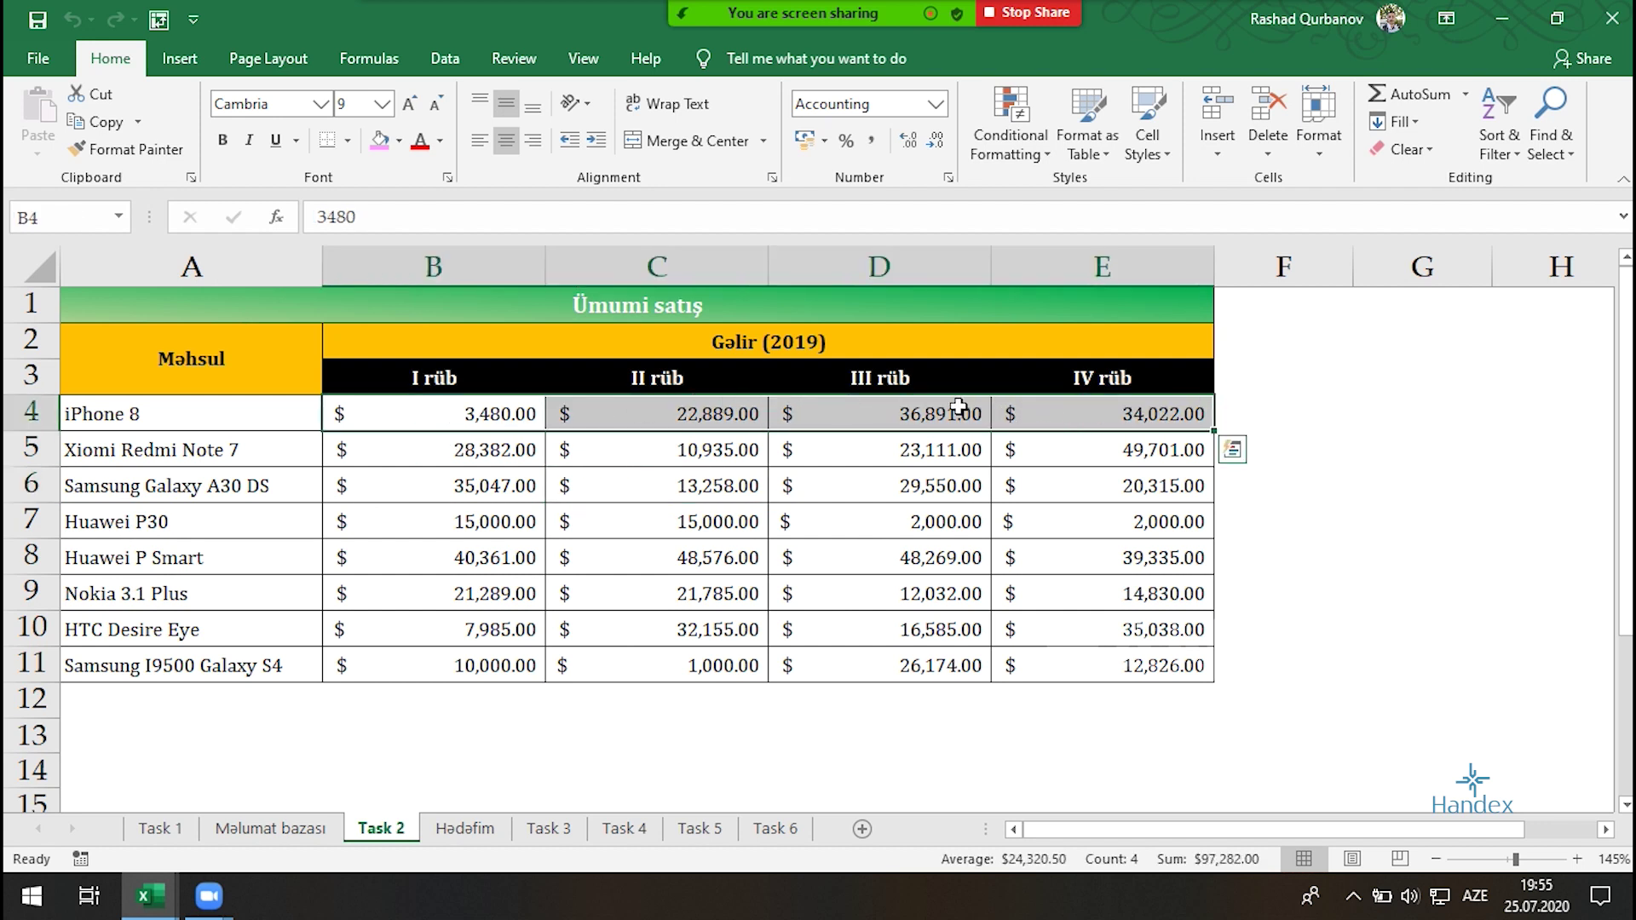
pyautogui.moveTo(435, 413); pyautogui.dragTo(1079, 417)
pyautogui.click(467, 828)
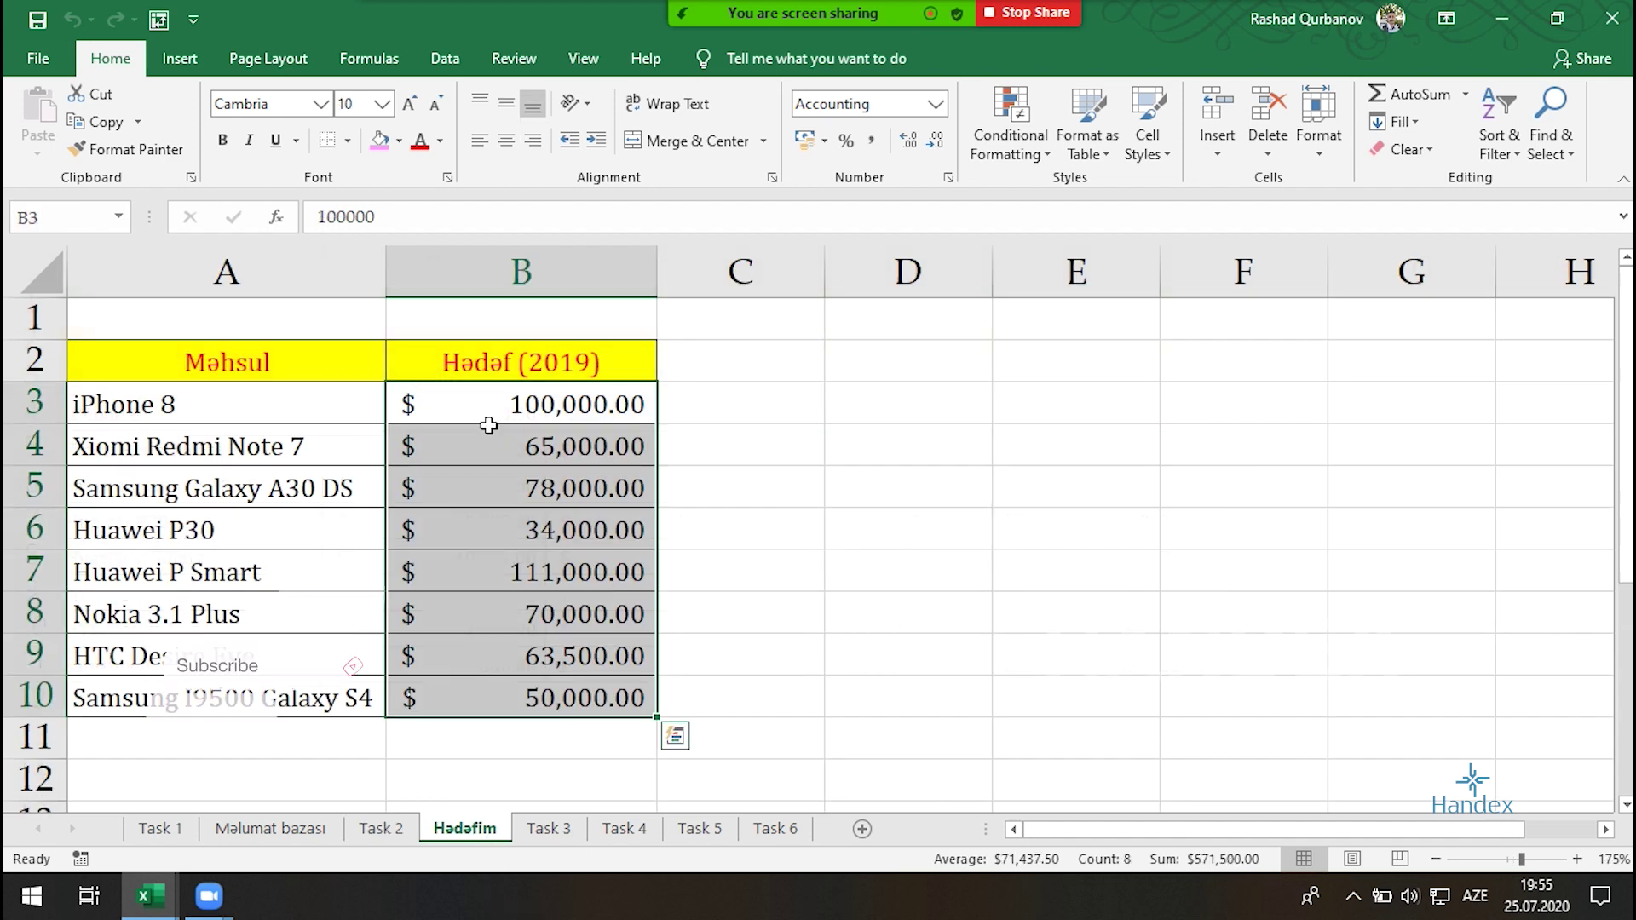
pyautogui.click(381, 829)
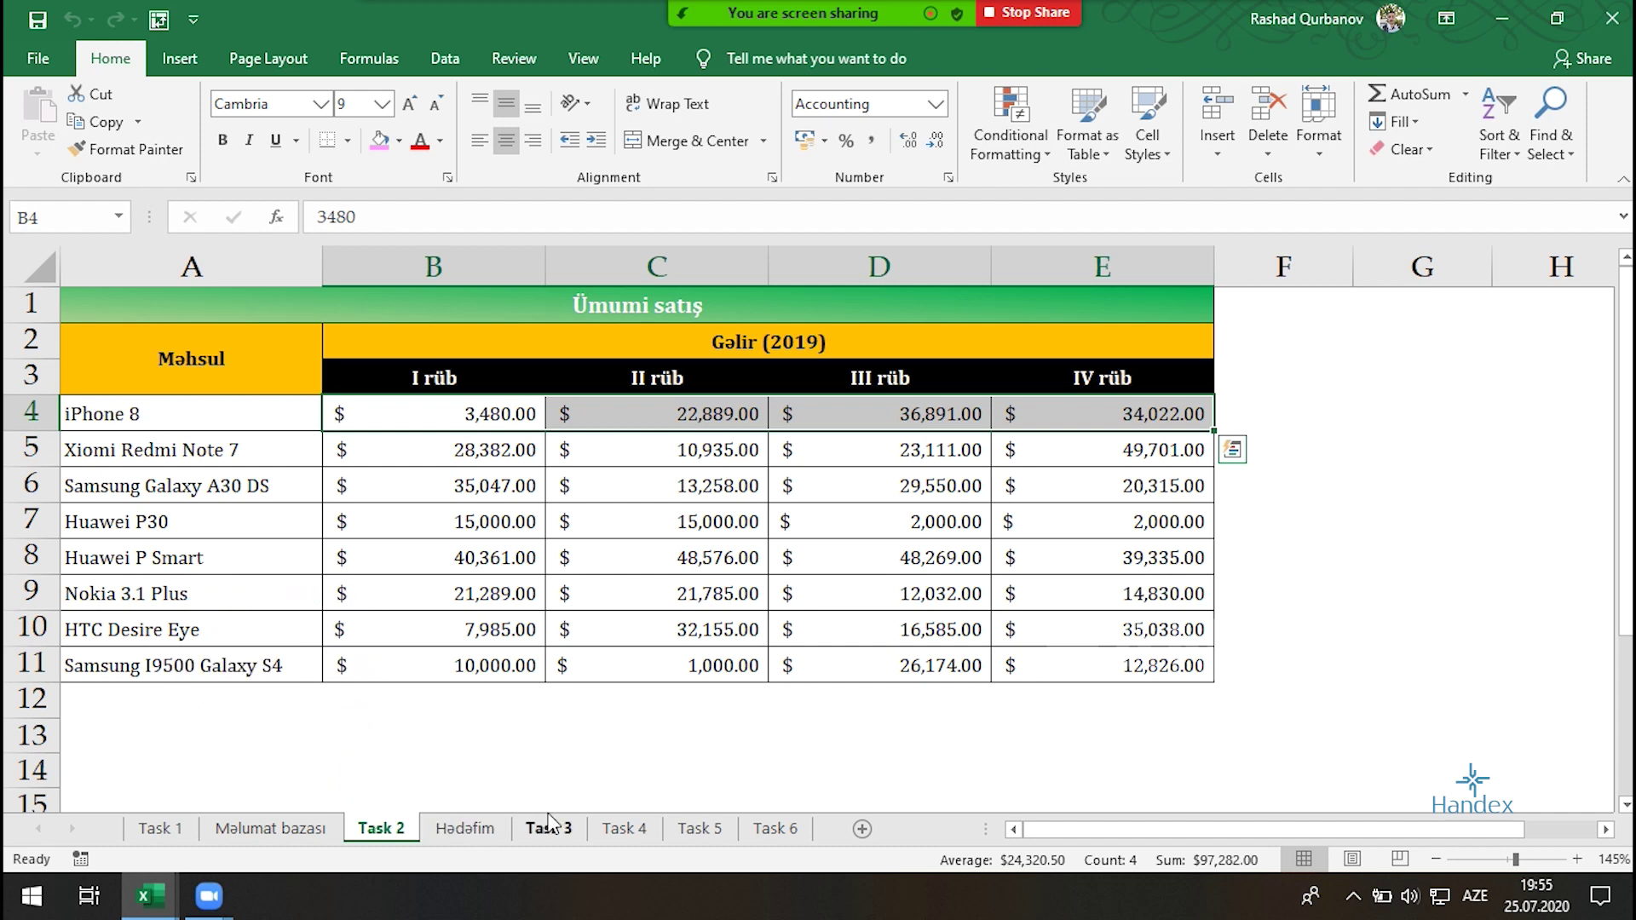
# Enter =VLOOKUP(A4,Hədəfim!A:B,2,0) in F4 to show iPhone 8's target 100000
pyautogui.click(1273, 411)
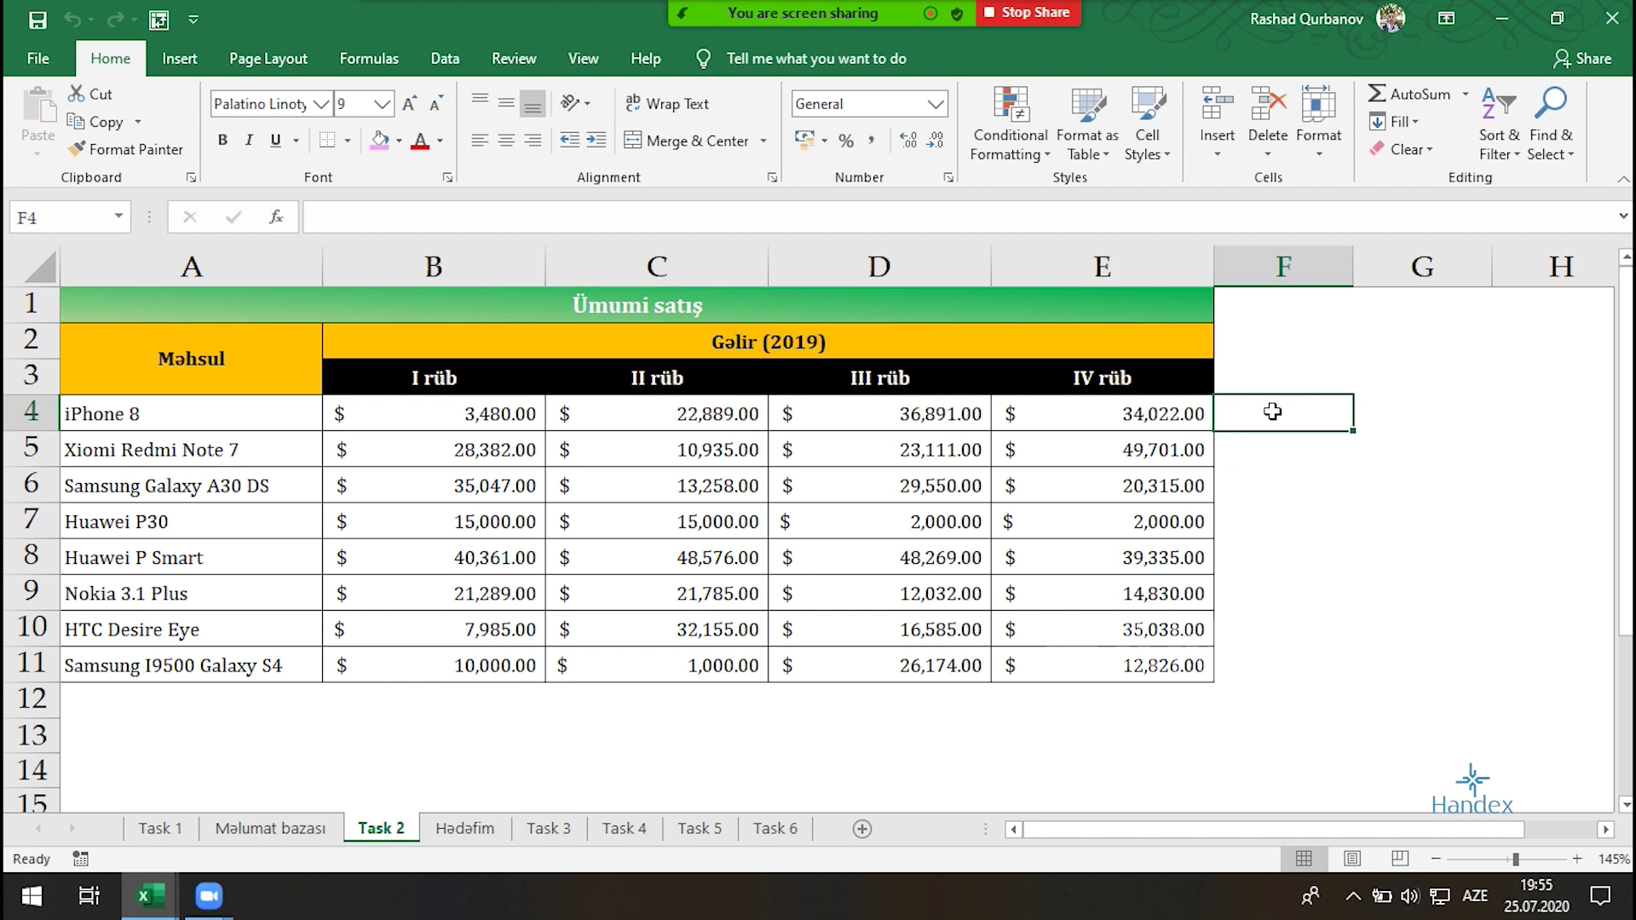
pyautogui.write('=vl')
pyautogui.press('Tab')
pyautogui.press('Left')
pyautogui.press('Left')
pyautogui.press('Left')
pyautogui.press('Left')
pyautogui.press('Left')
pyautogui.write(',')
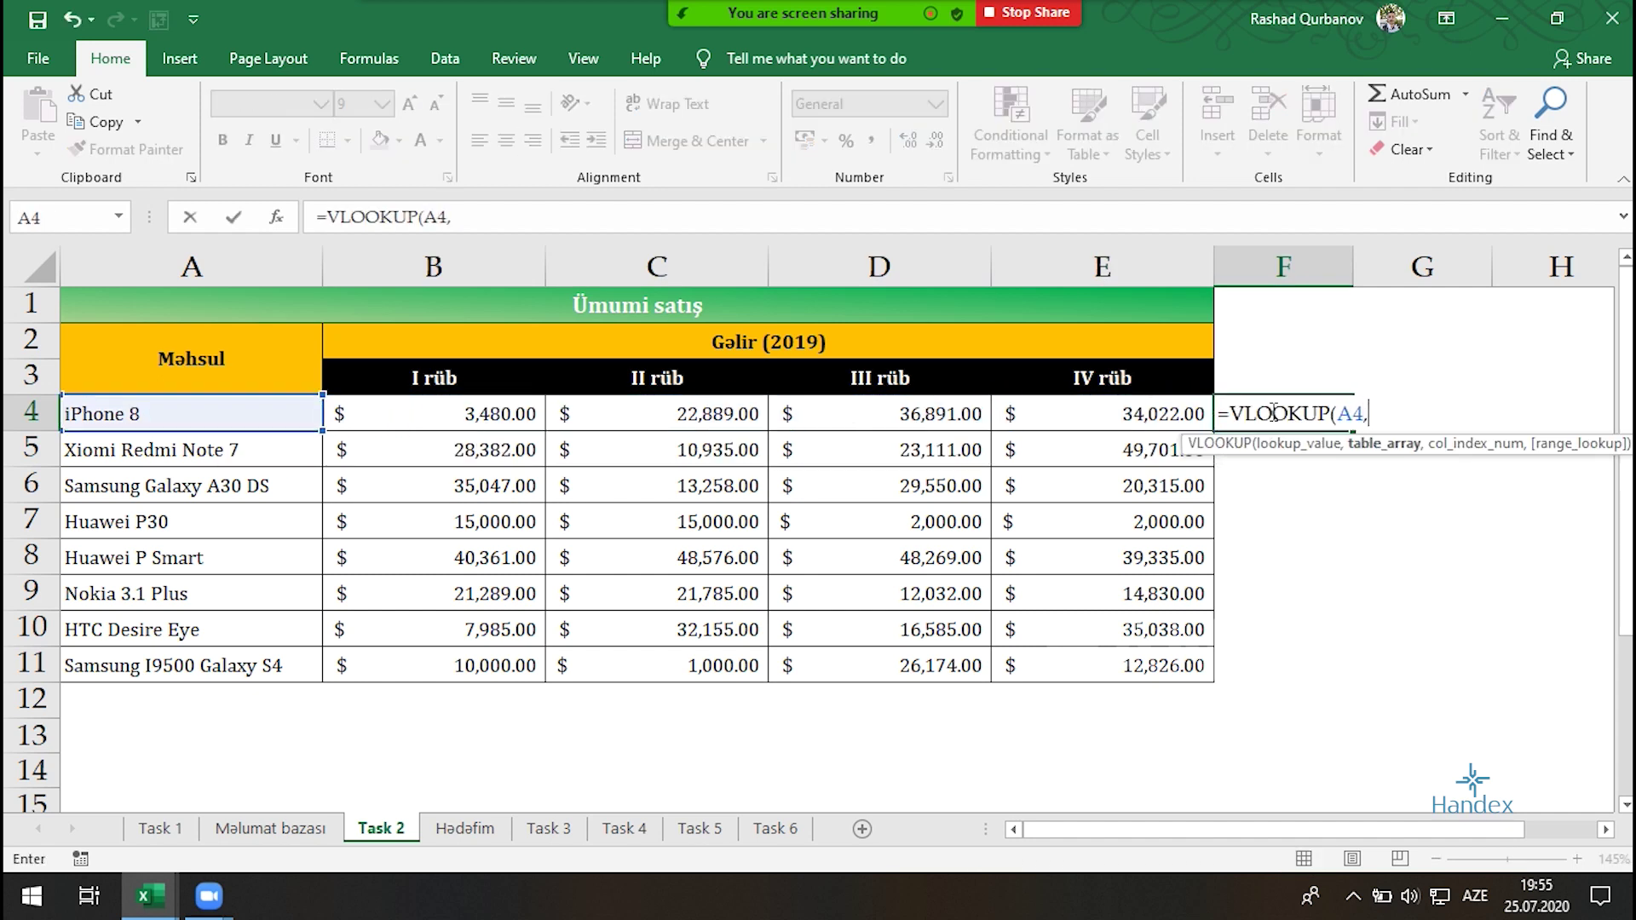
pyautogui.click(464, 828)
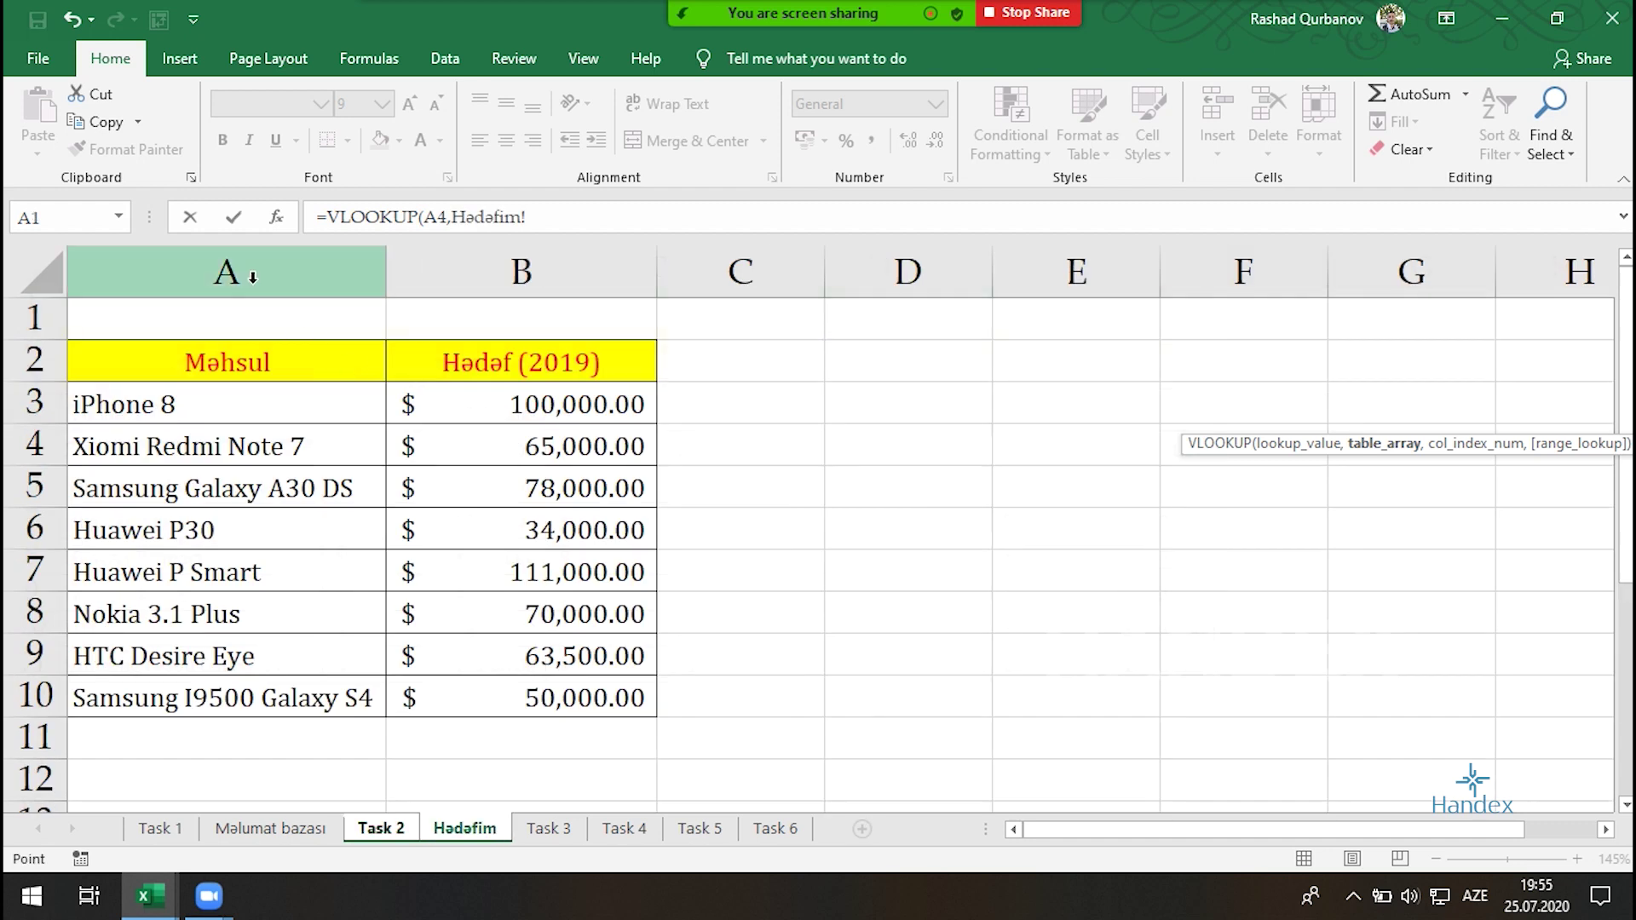
pyautogui.moveTo(226, 271); pyautogui.dragTo(585, 272)
pyautogui.write(',2,0')
pyautogui.press('Return')
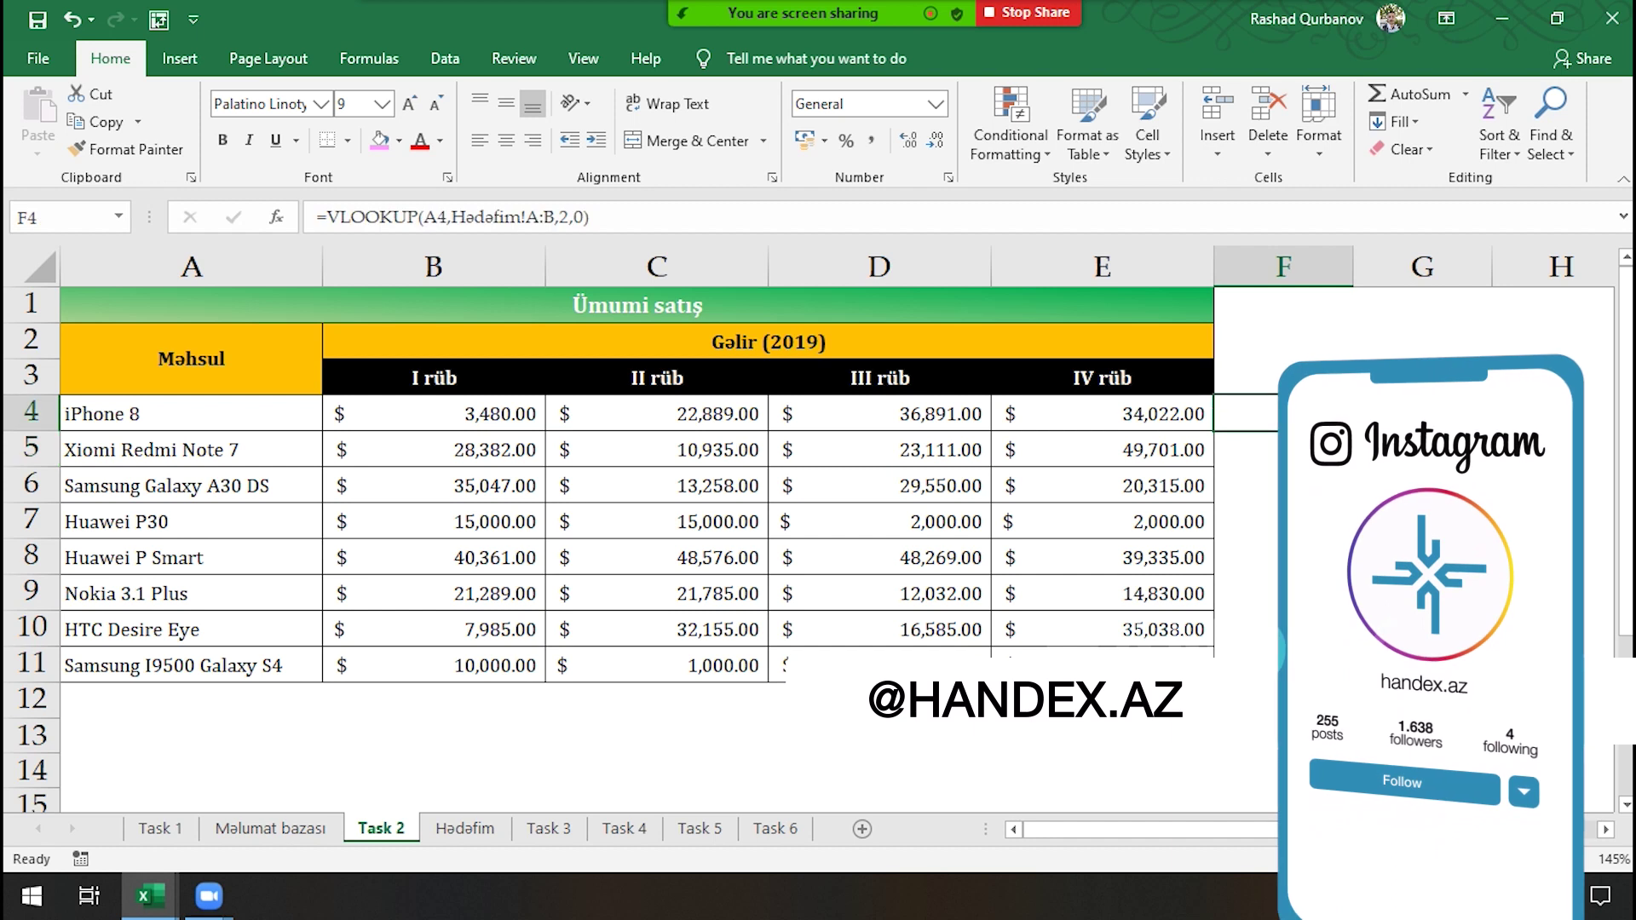
# Enter =SUM(B4:E4) in G4, giving iPhone 8's yearly total $97,282.00
pyautogui.press('Right')
pyautogui.write('=SUM(')
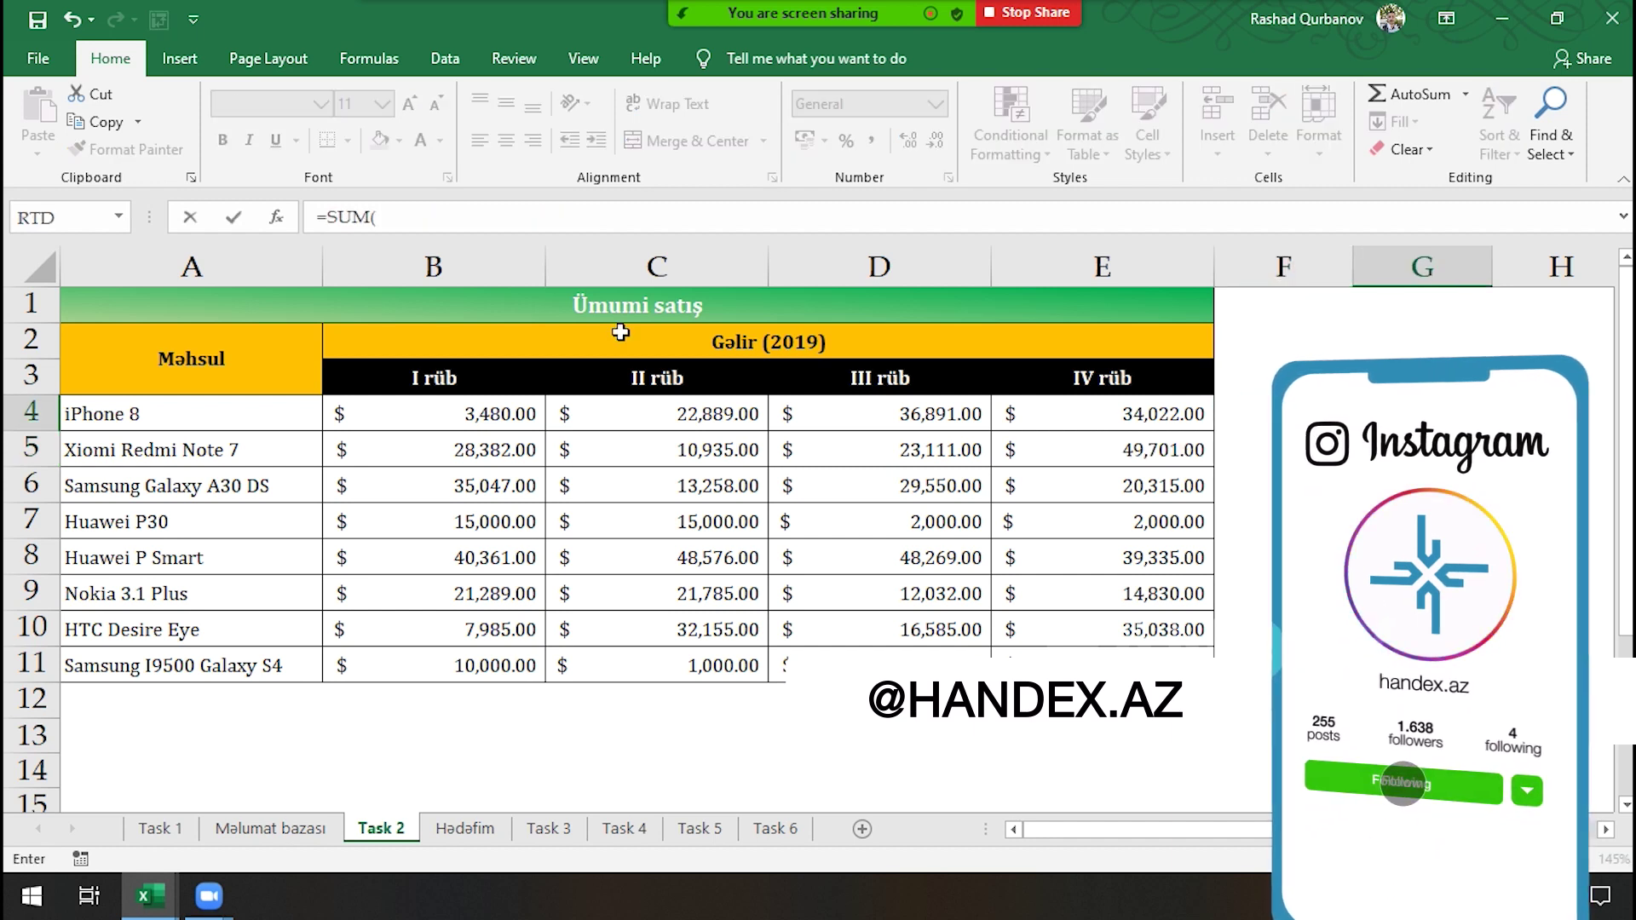
pyautogui.moveTo(486, 413); pyautogui.dragTo(1136, 414)
pyautogui.press('Return')
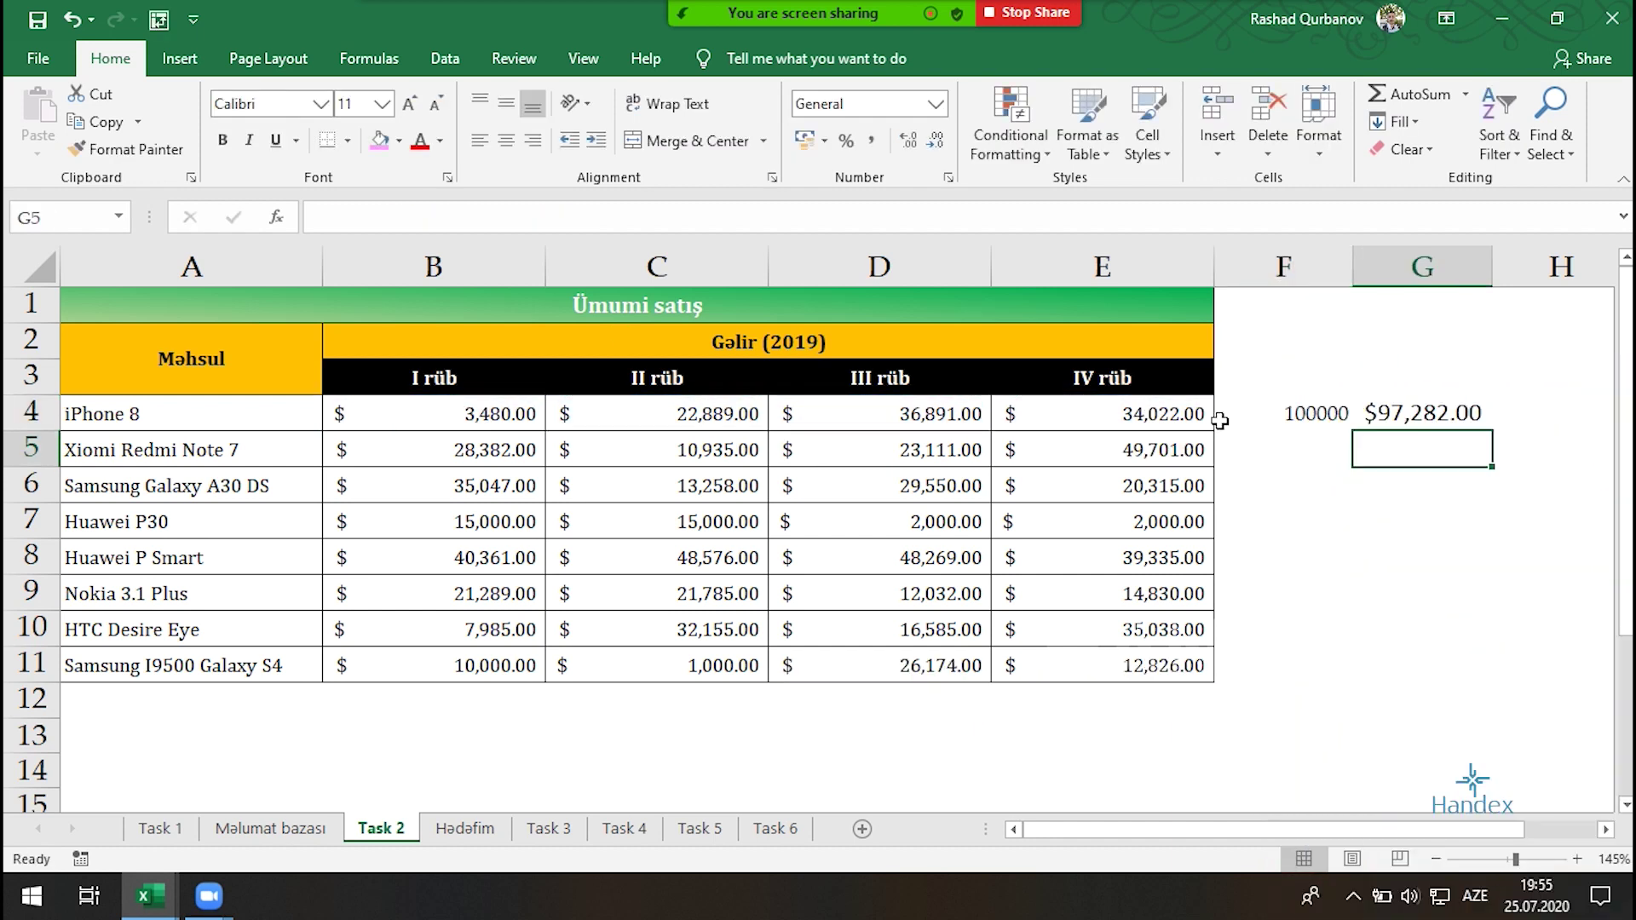
pyautogui.click(1464, 415)
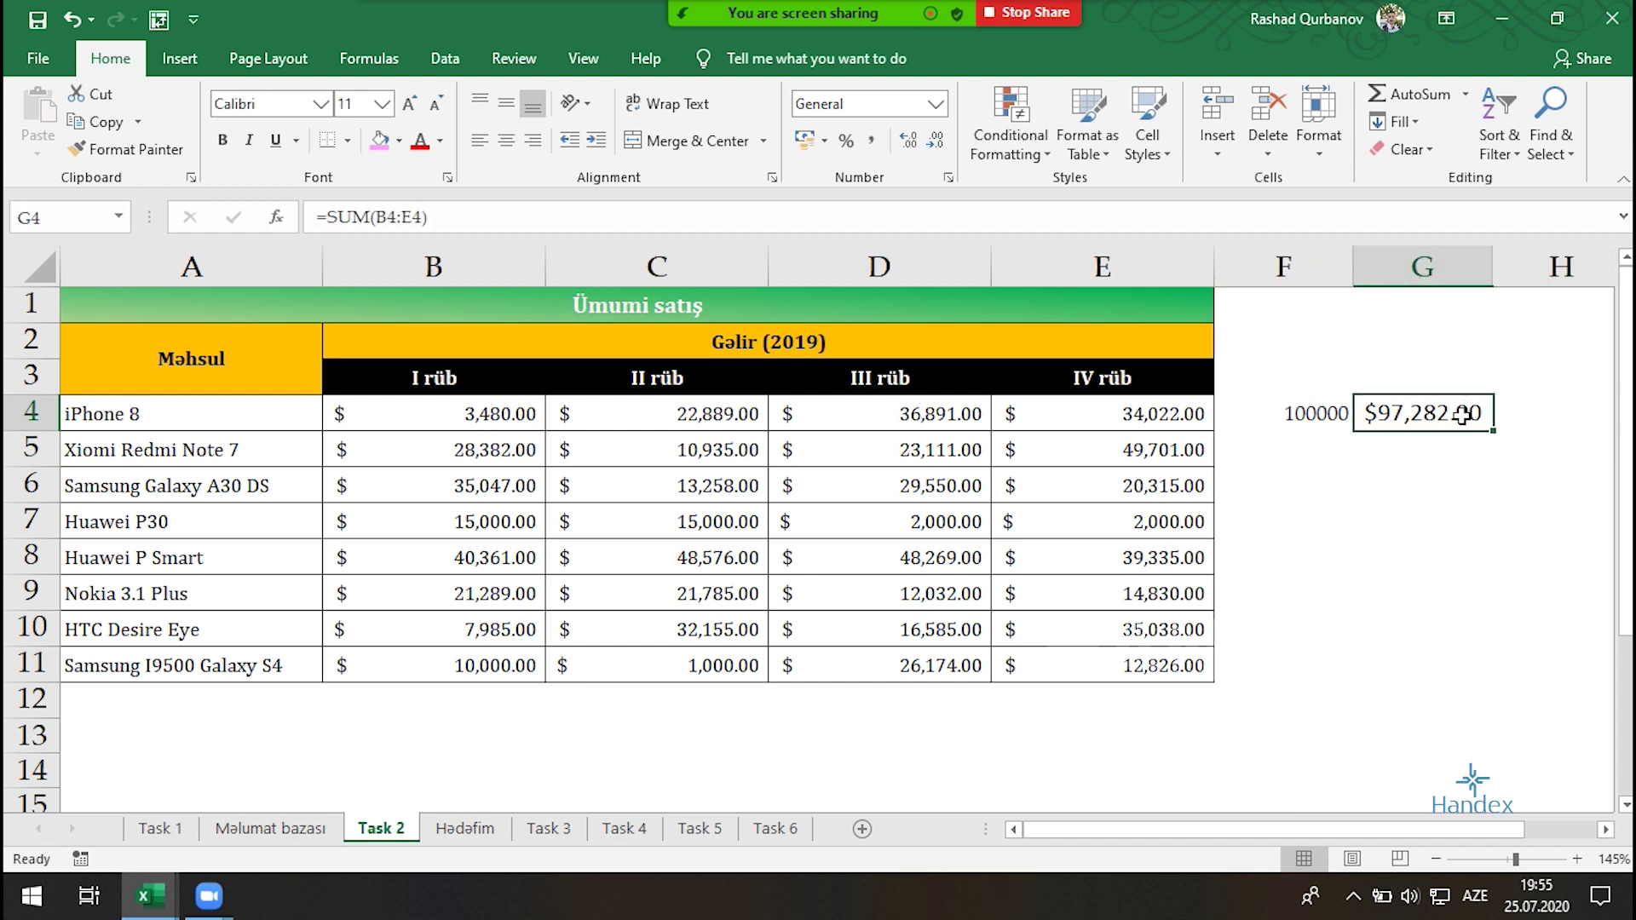
pyautogui.press('Right')
# Enter =F4>G4 in H4, confirming the target exceeds the total (TRUE)
pyautogui.write('=')
pyautogui.click(1067, 410)
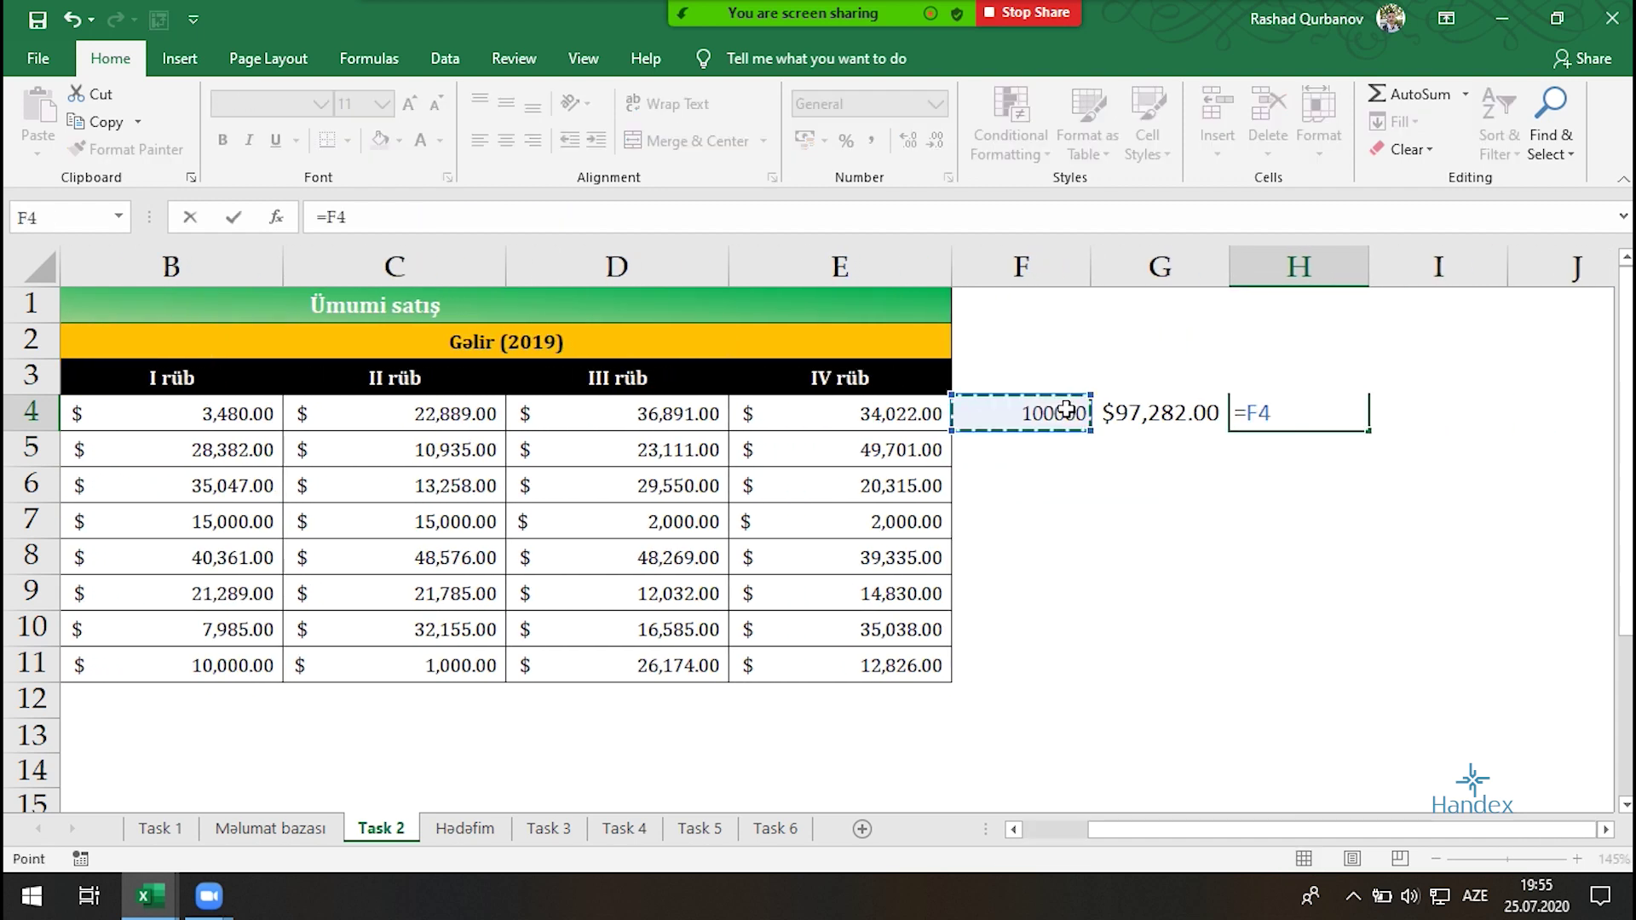
pyautogui.press('F4')
pyautogui.press('F4')
pyautogui.press('F4')
pyautogui.press('F4')
pyautogui.write('>')
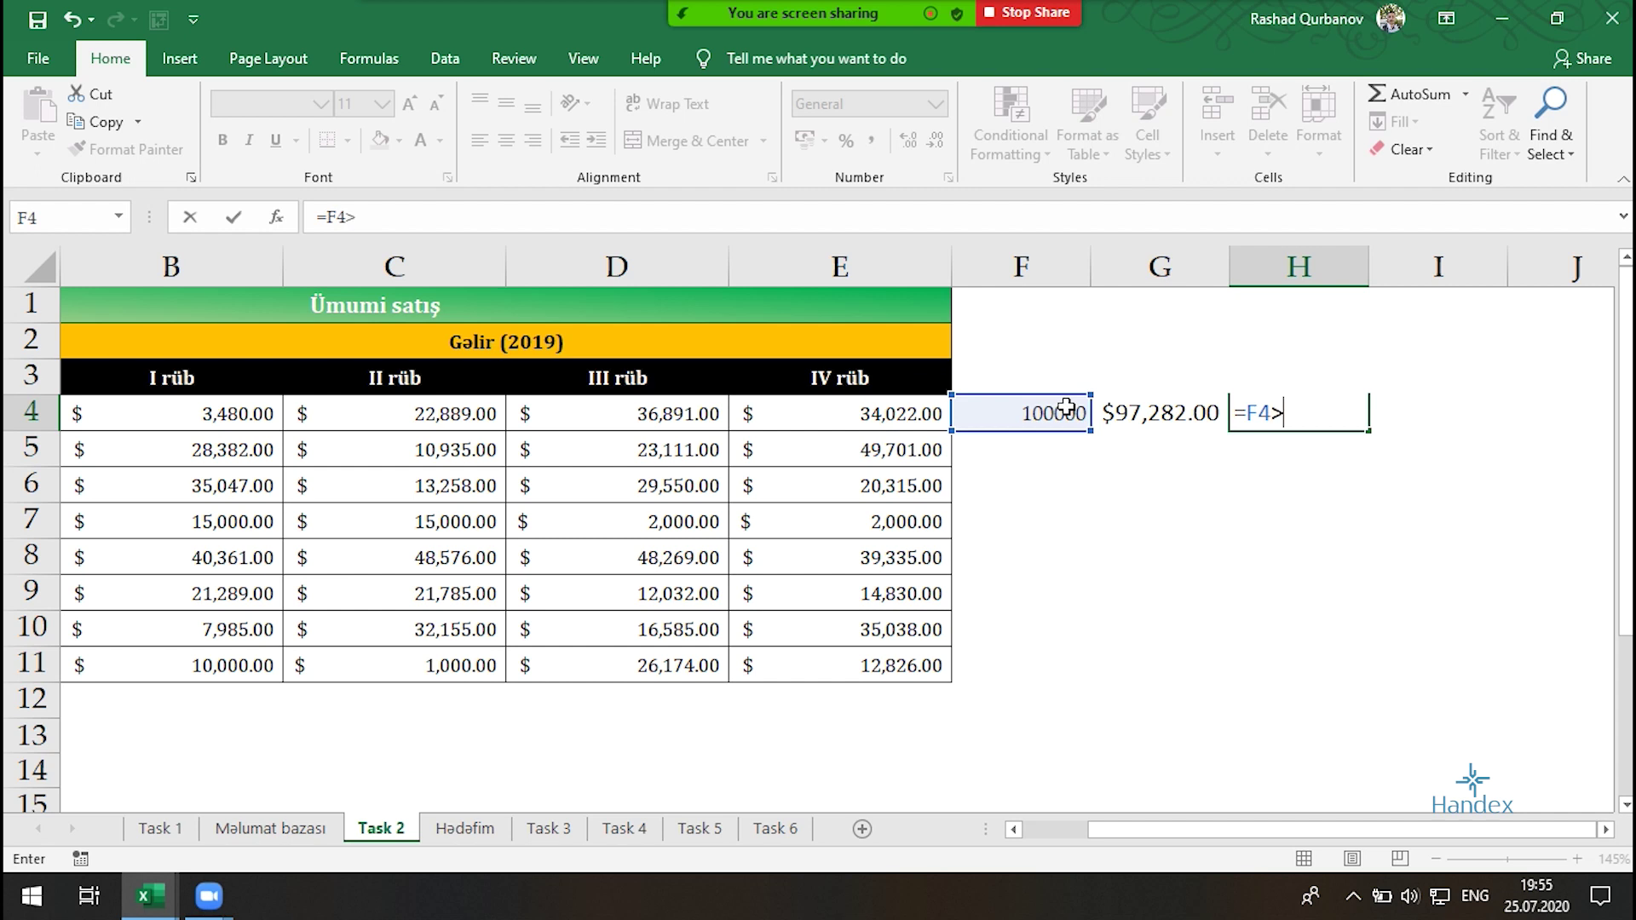
pyautogui.write('=')
pyautogui.click(1194, 416)
pyautogui.press('Return')
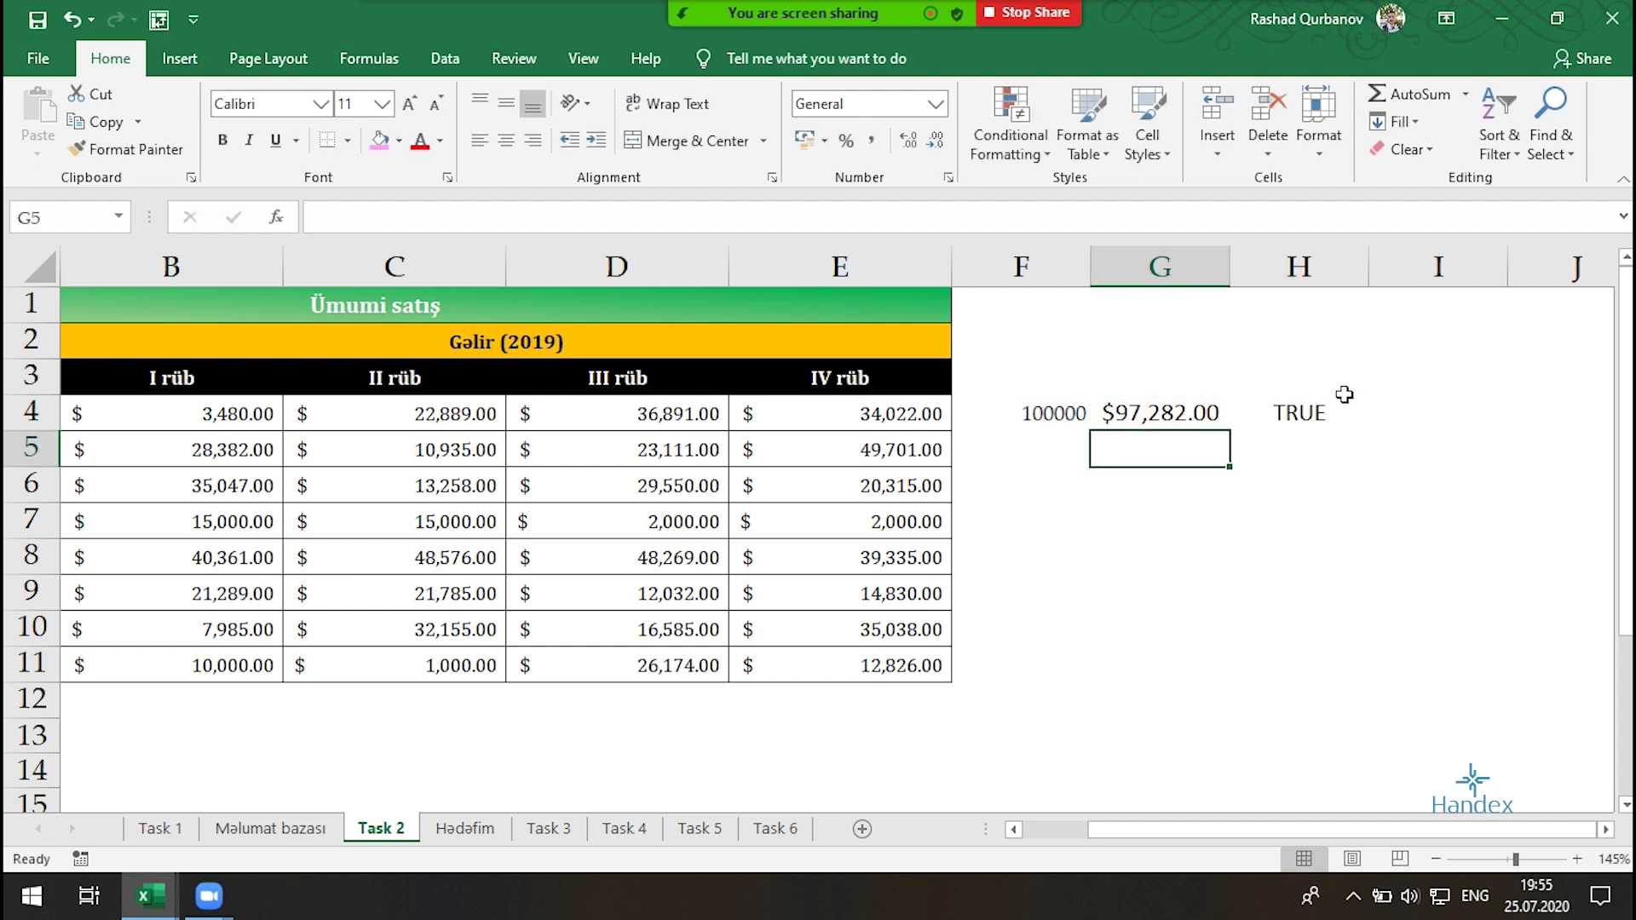
pyautogui.click(1345, 397)
pyautogui.moveTo(1233, 378); pyautogui.dragTo(1365, 451)
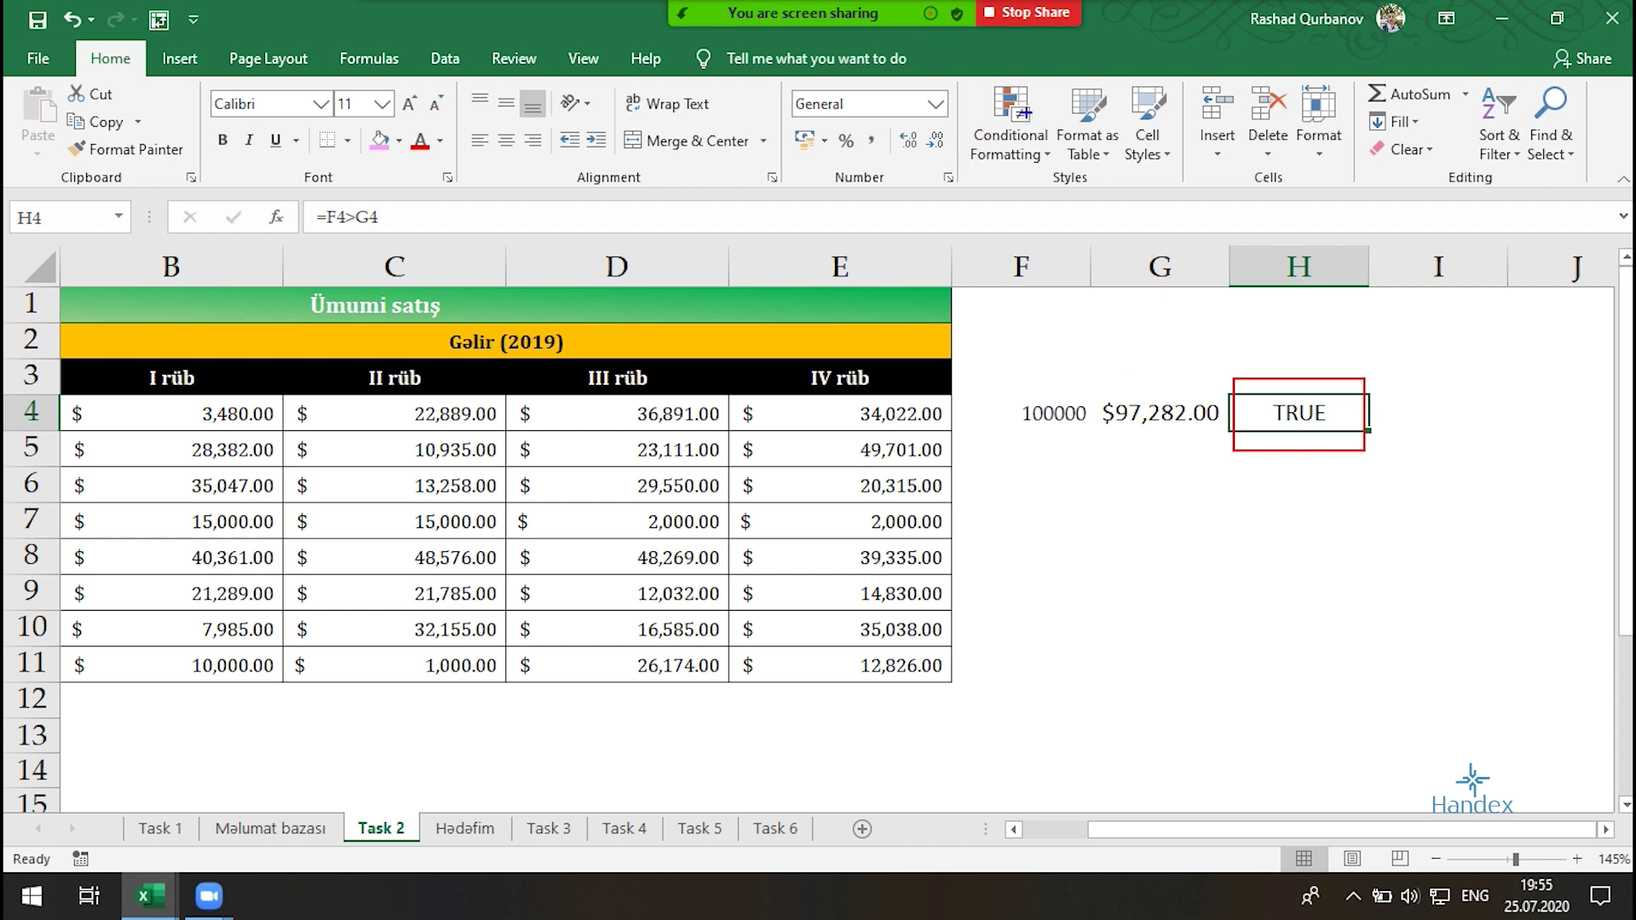
pyautogui.moveTo(971, 75); pyautogui.dragTo(1066, 168)
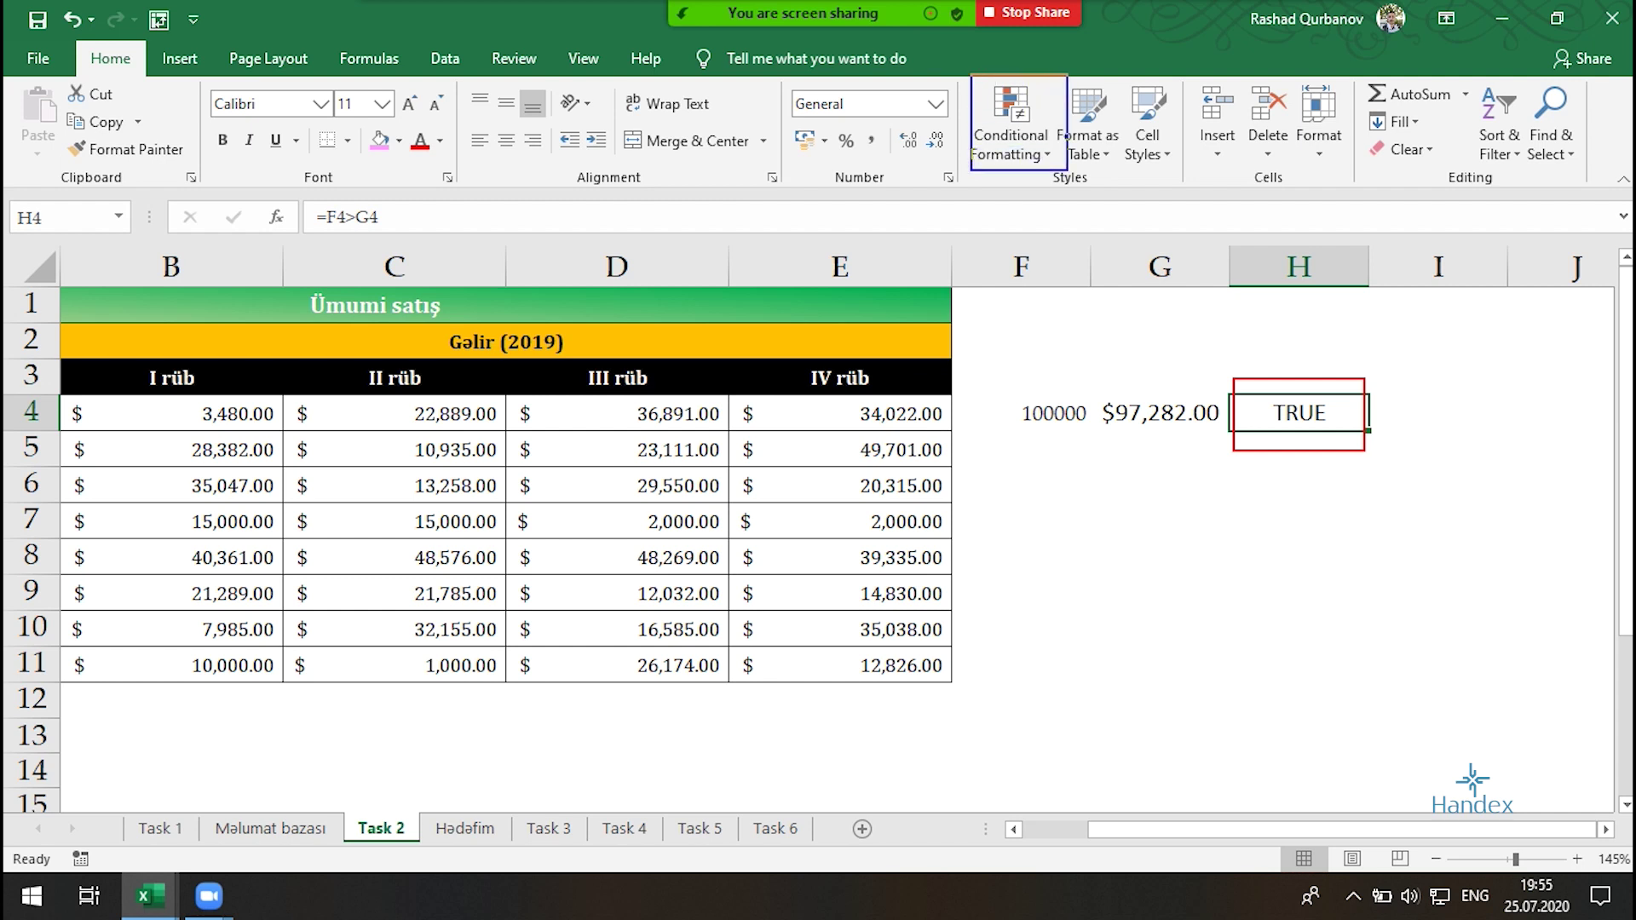
pyautogui.press('Escape')
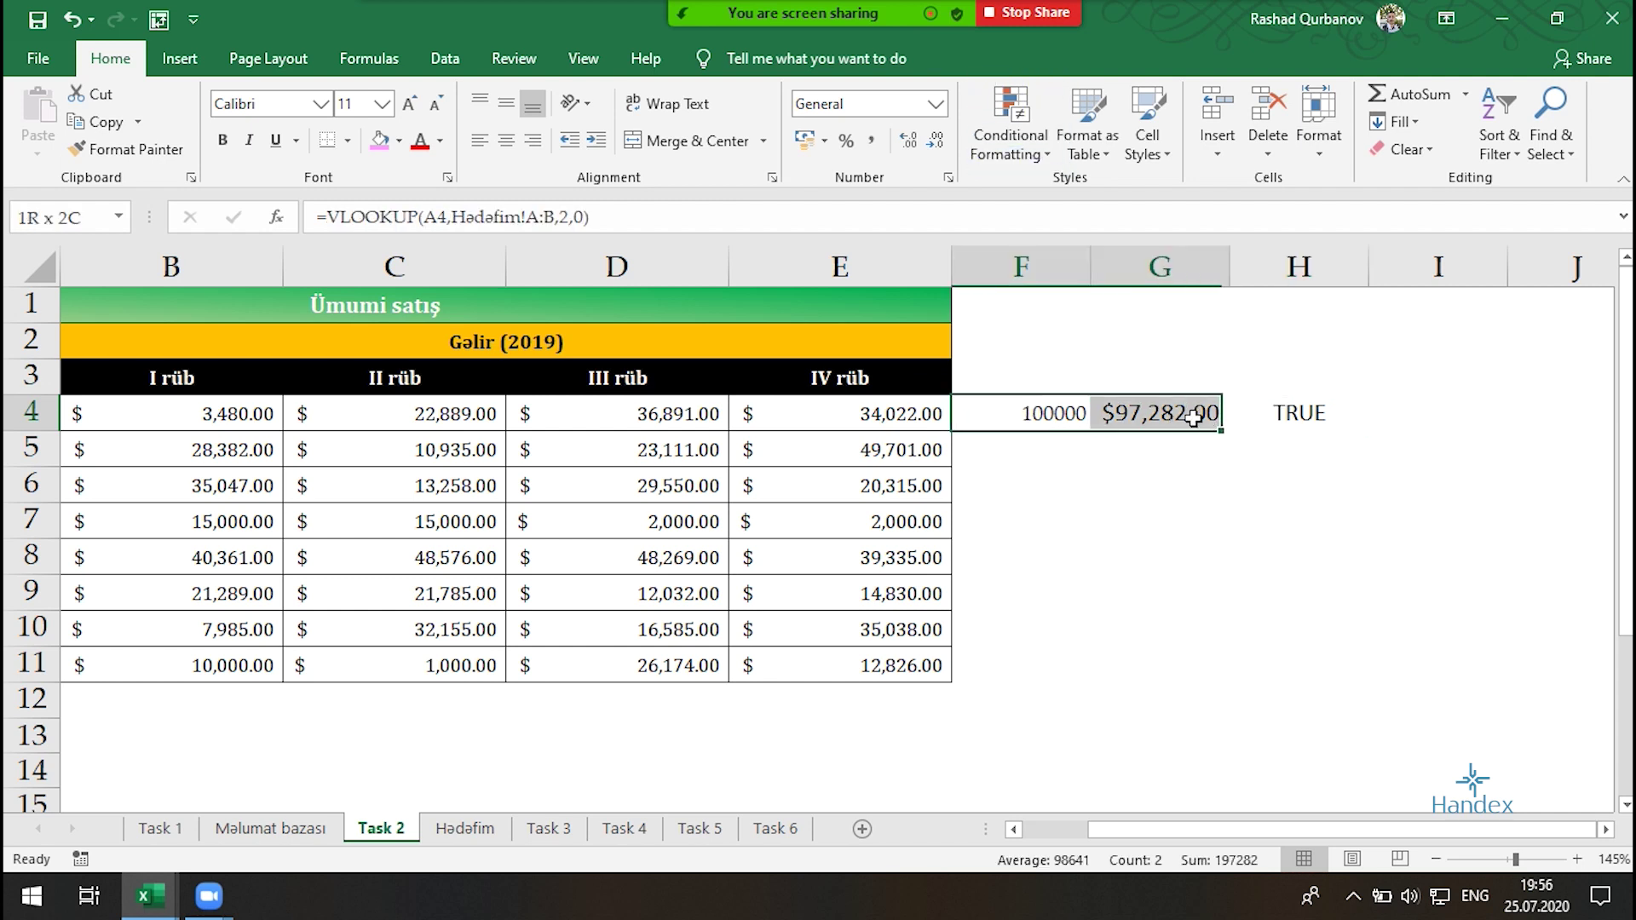
# Clear the helper cells F4:H4 and scroll back to column A
pyautogui.moveTo(1021, 418); pyautogui.dragTo(1256, 410)
pyautogui.press('Delete')
pyautogui.moveTo(1362, 825); pyautogui.dragTo(1224, 834)
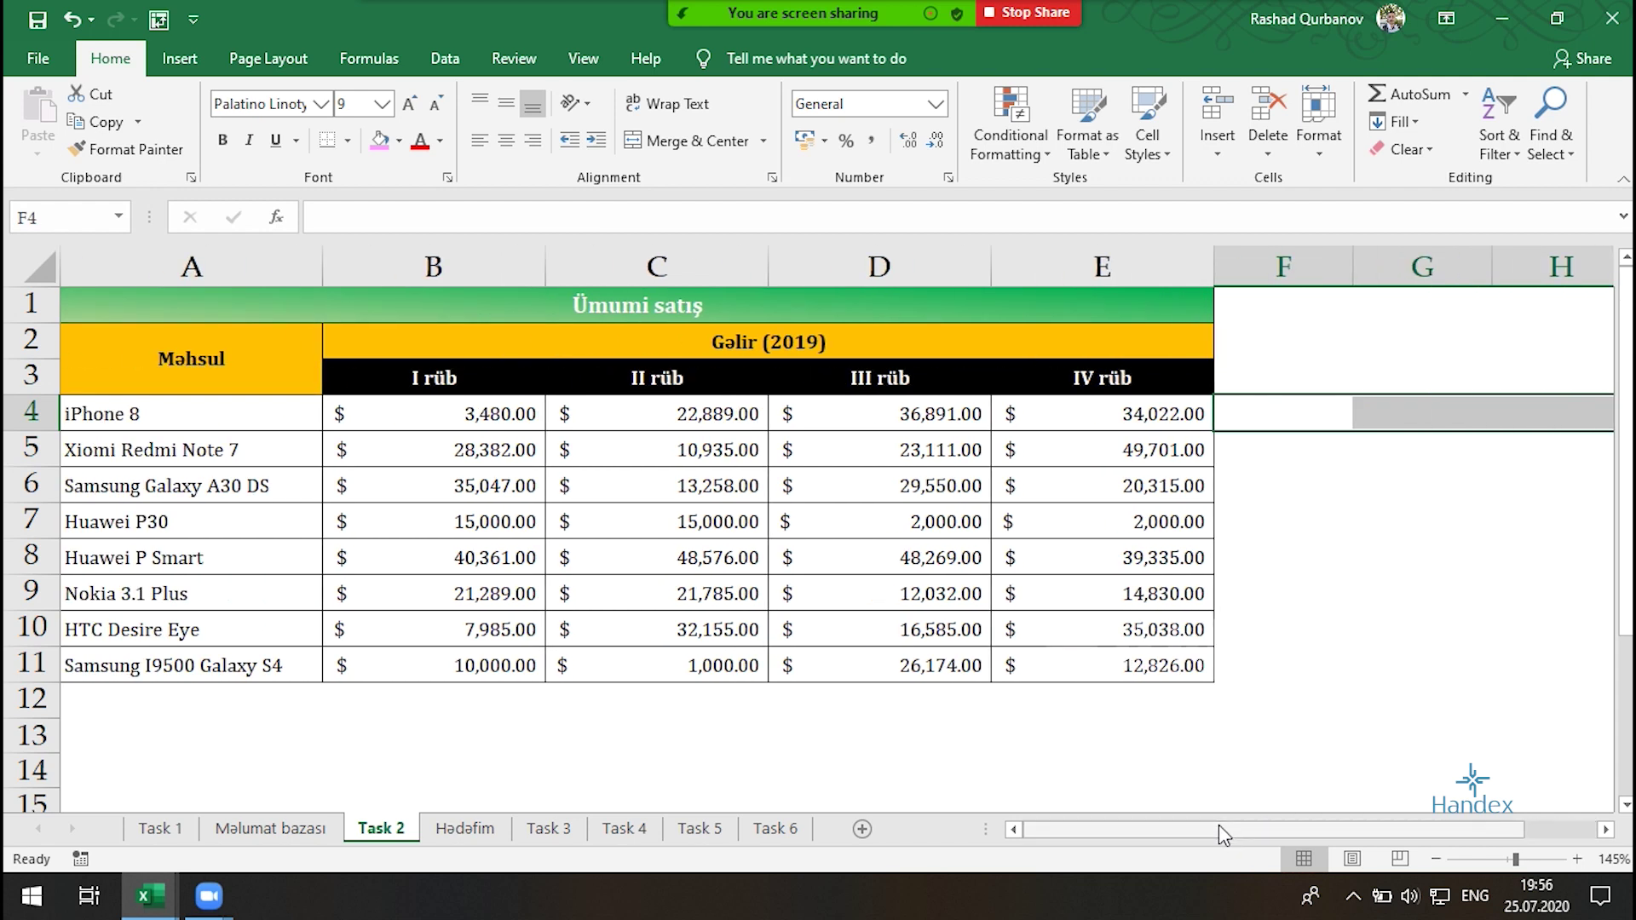
# Select product names A4:A11 and start a New Rule using a formula to determine formatting
pyautogui.click(366, 400)
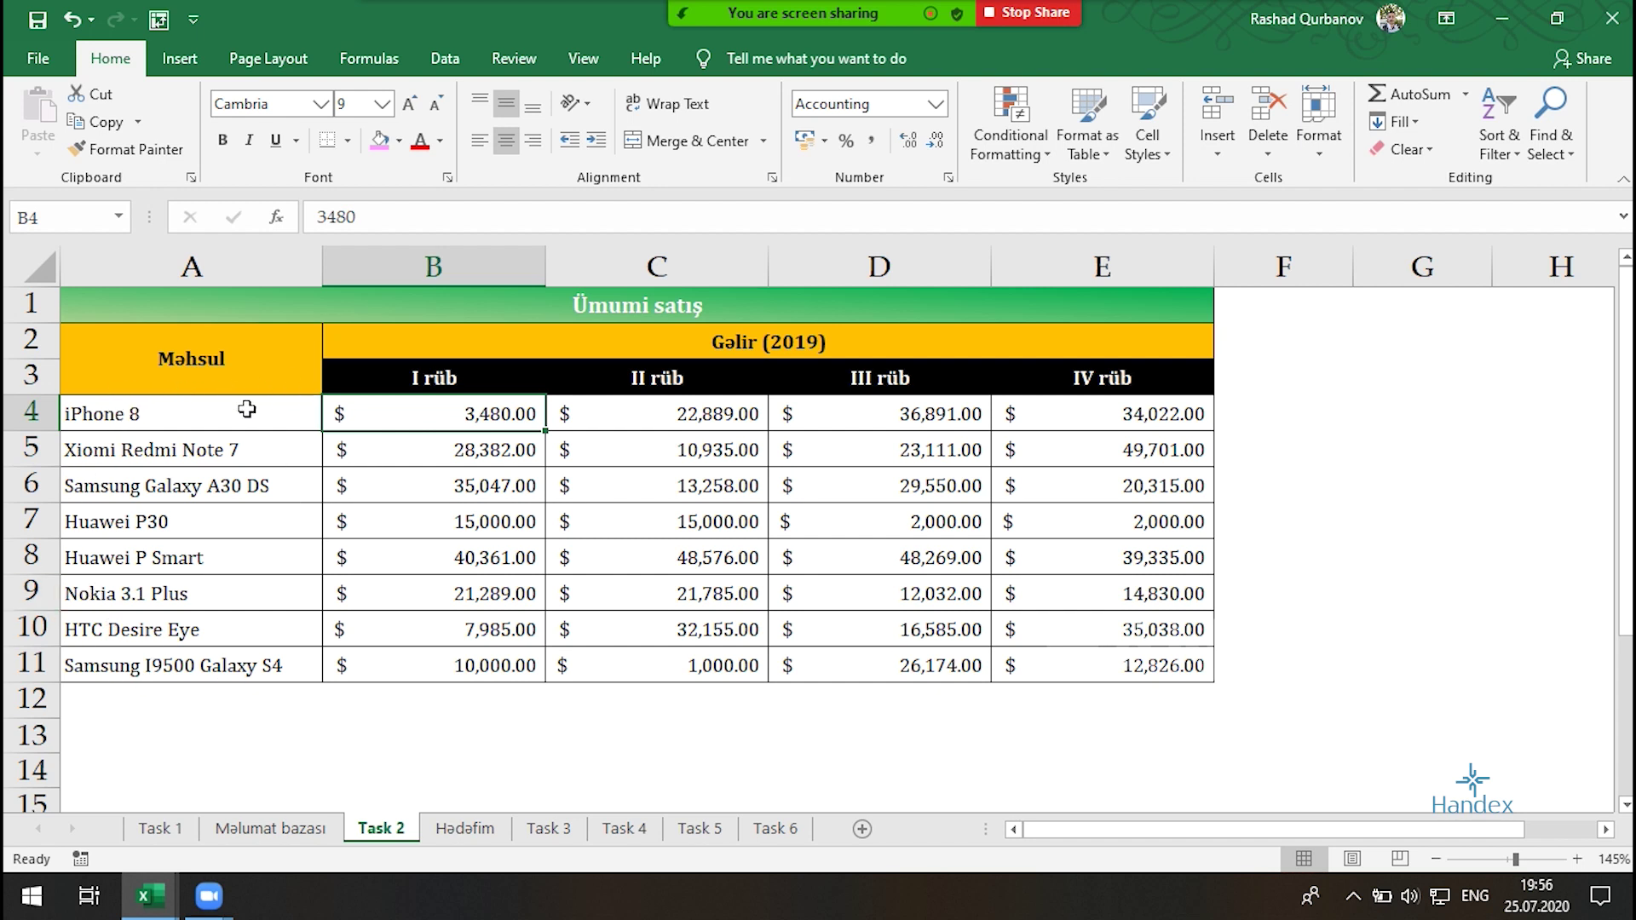
pyautogui.moveTo(243, 414); pyautogui.dragTo(210, 665)
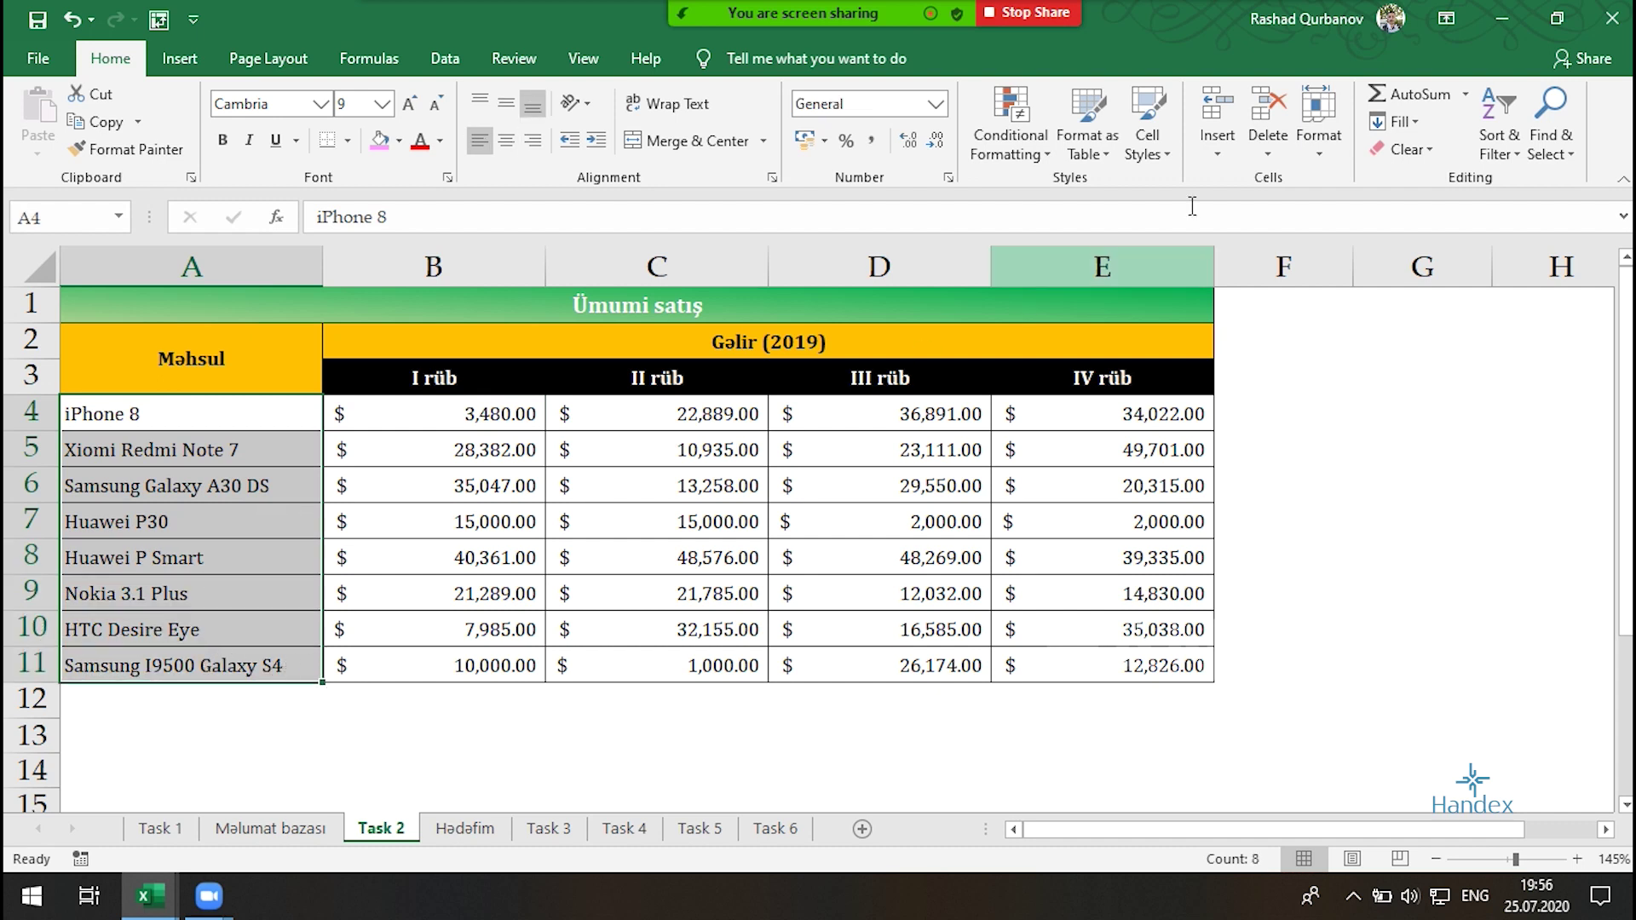
pyautogui.click(996, 132)
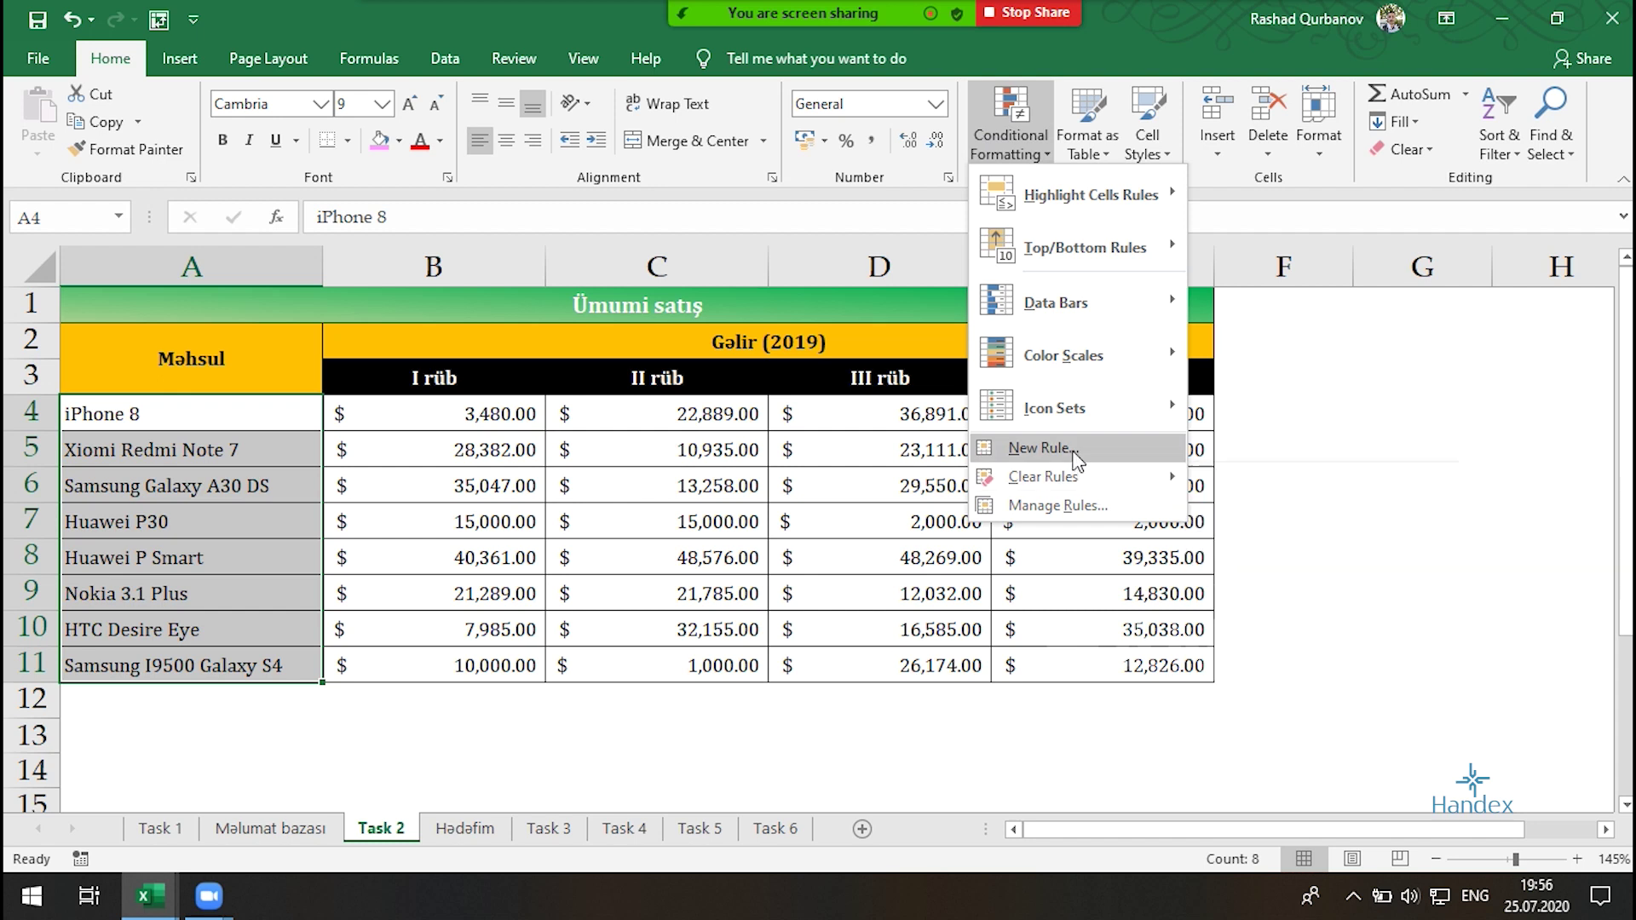
pyautogui.click(1044, 447)
pyautogui.click(897, 388)
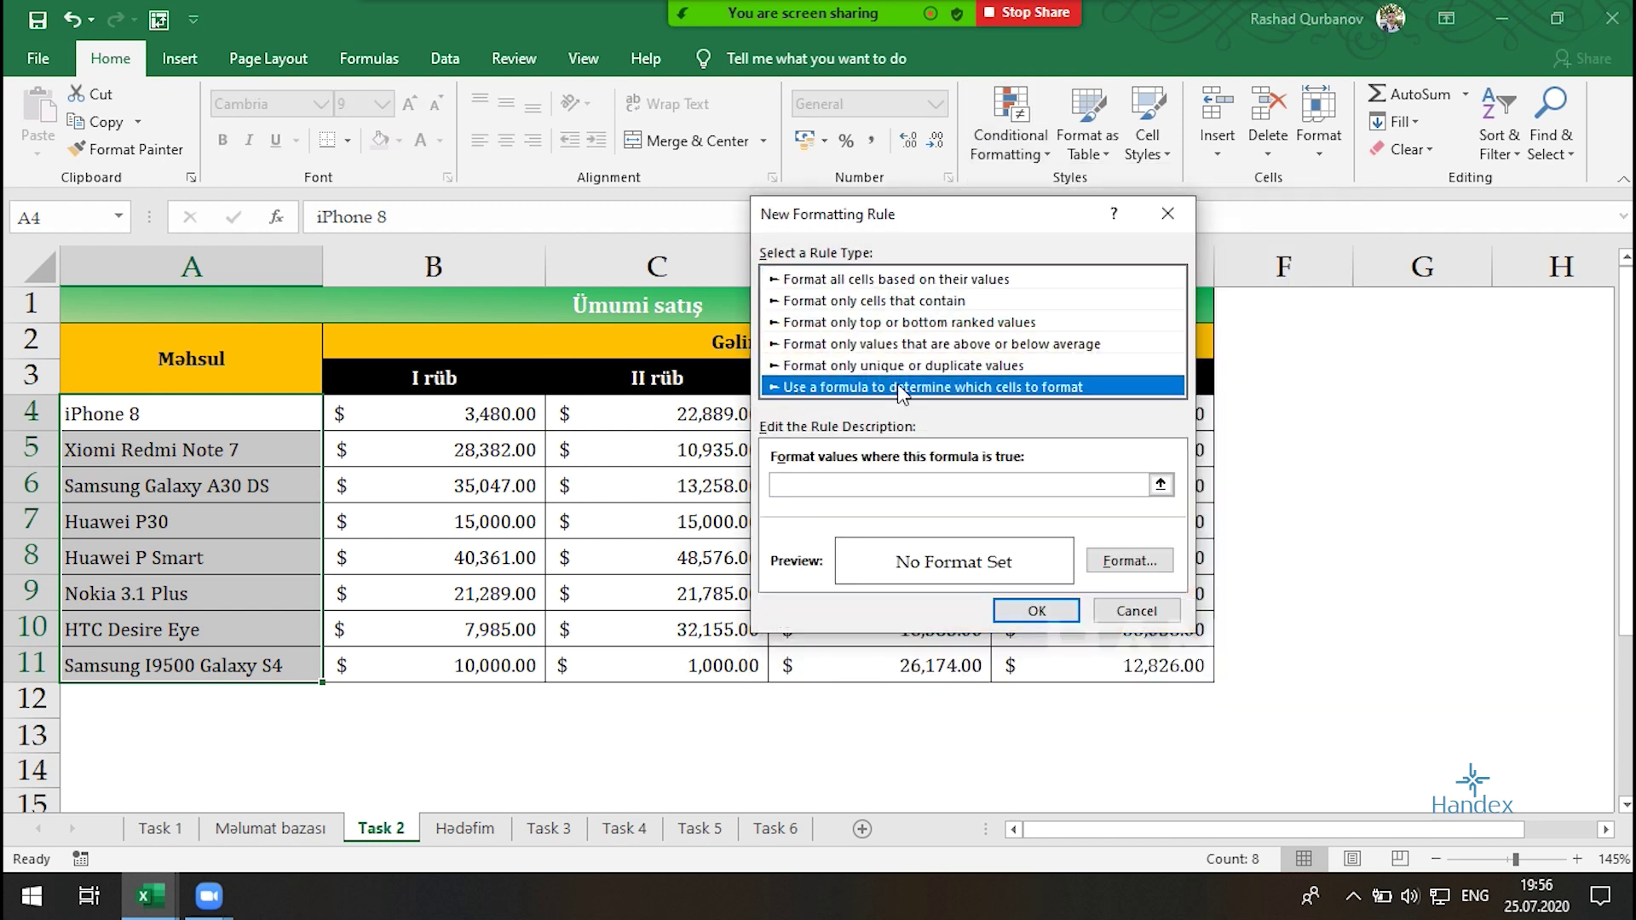
# Enter the rule formula =vlookup($A$4,Hədəfim!$A$2:$B$10,2,0) in the formula box
pyautogui.click(883, 486)
pyautogui.write('=vlookup(')
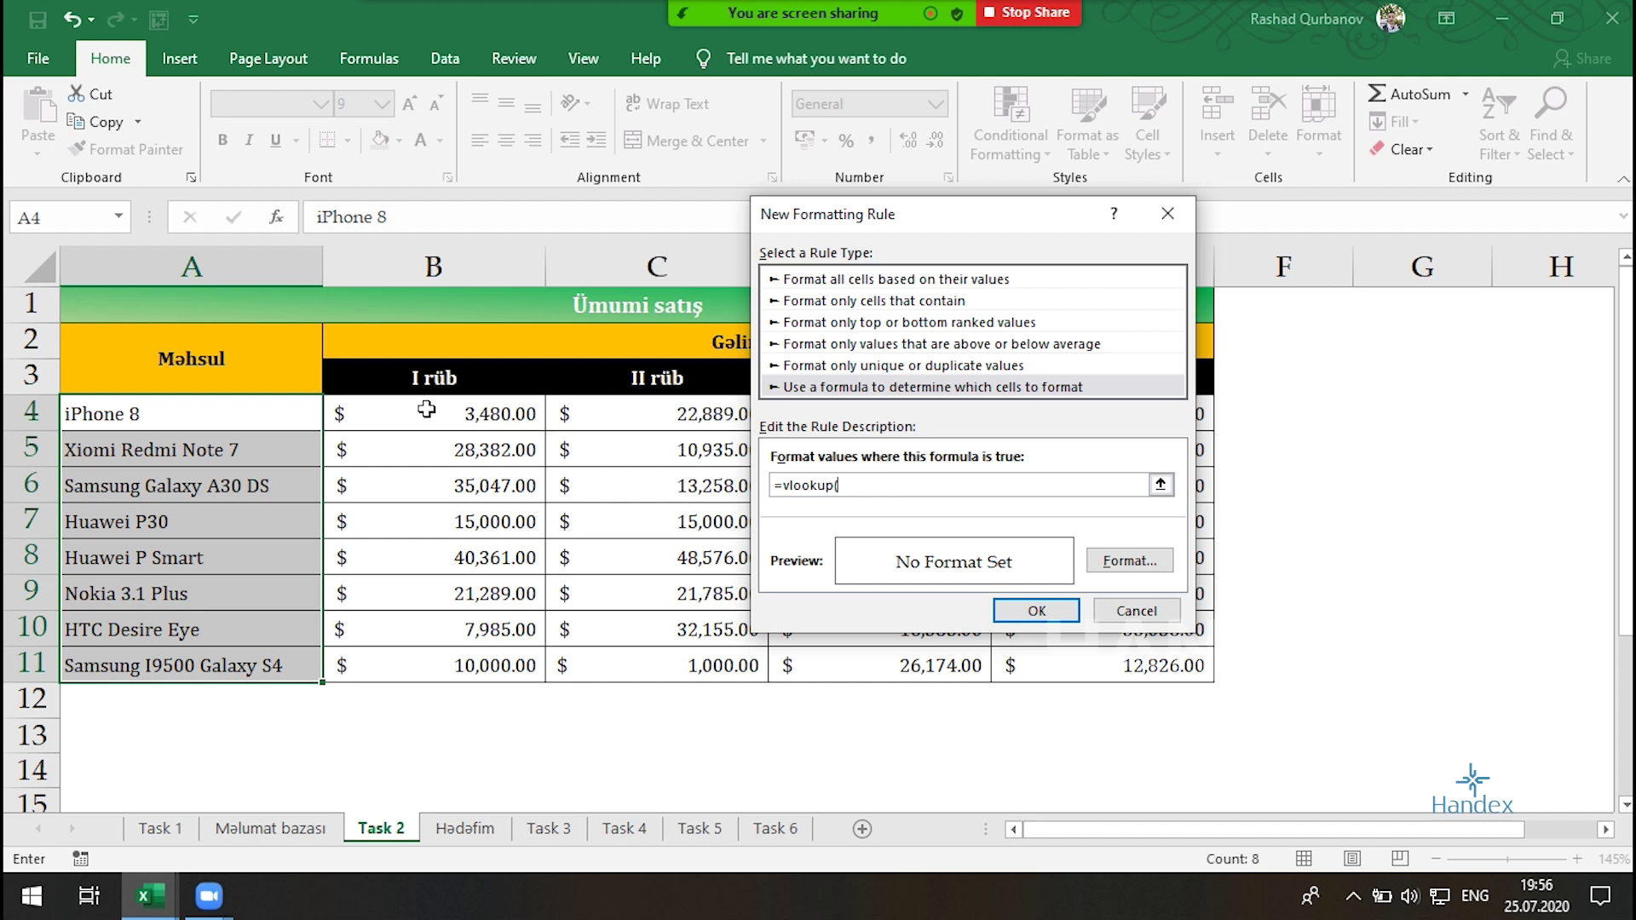
pyautogui.click(234, 413)
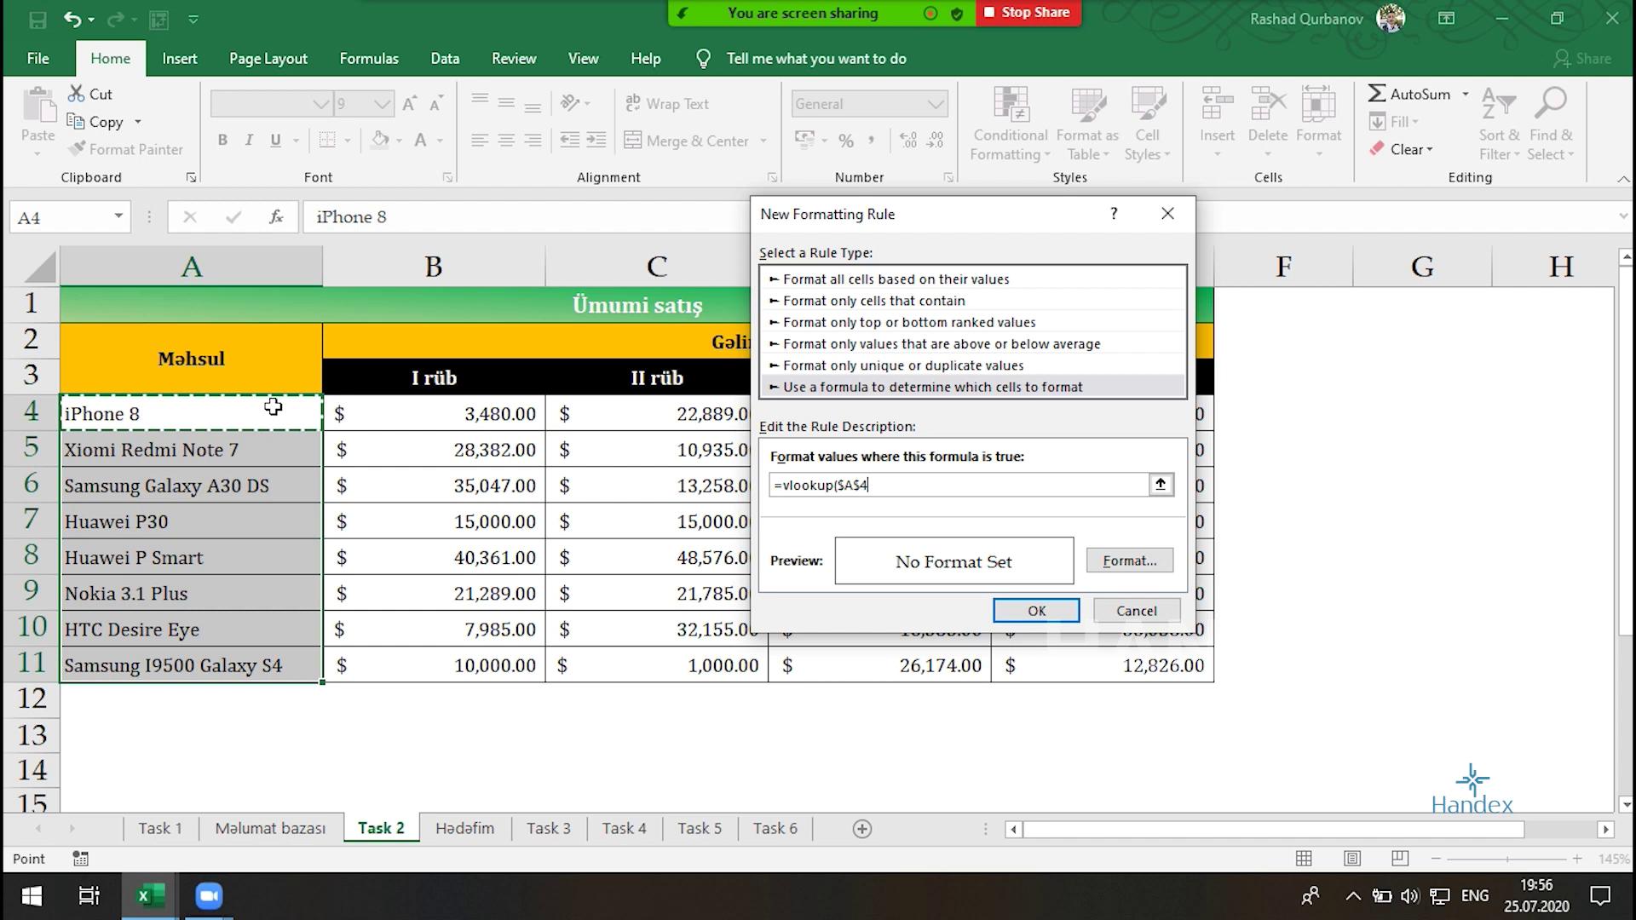
pyautogui.write(',')
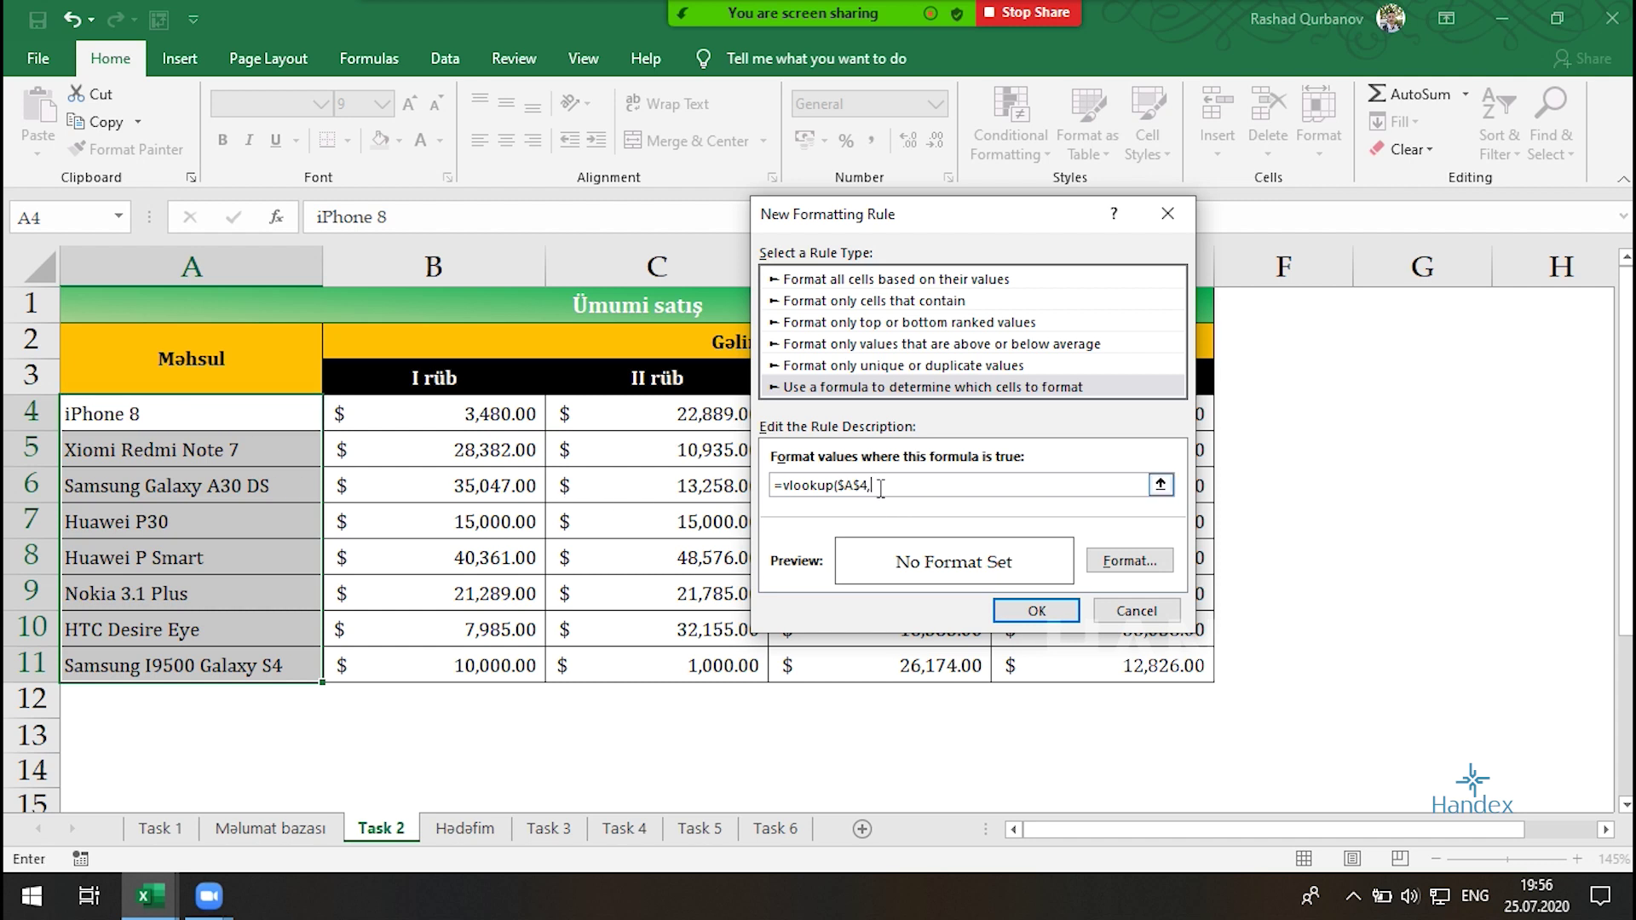
pyautogui.click(452, 835)
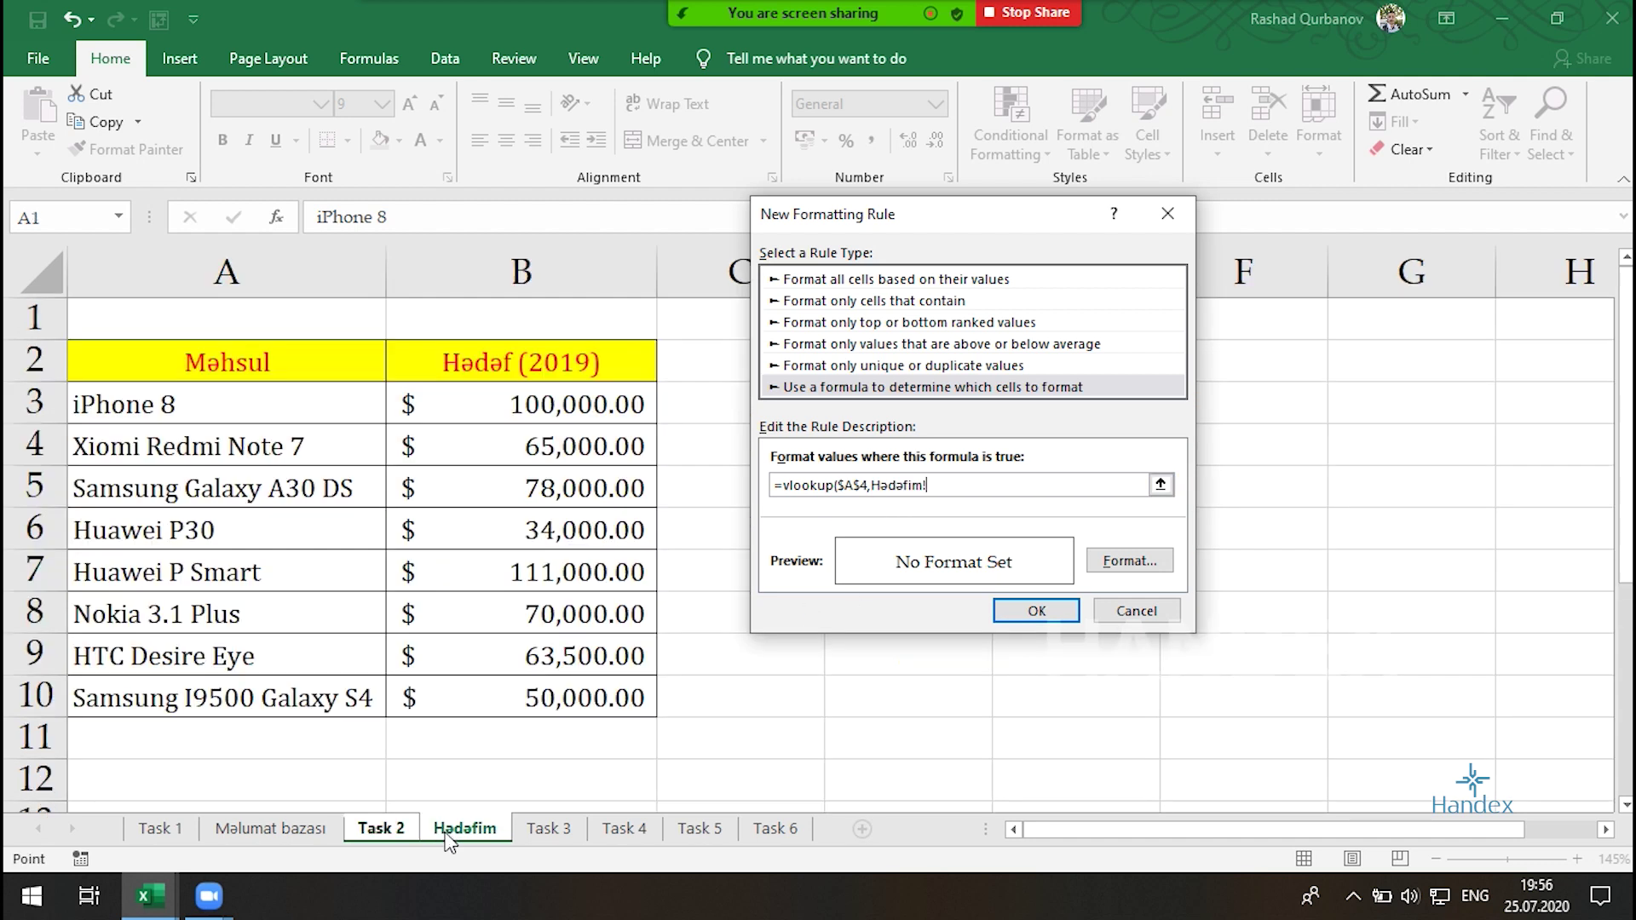
pyautogui.moveTo(213, 272); pyautogui.dragTo(481, 307)
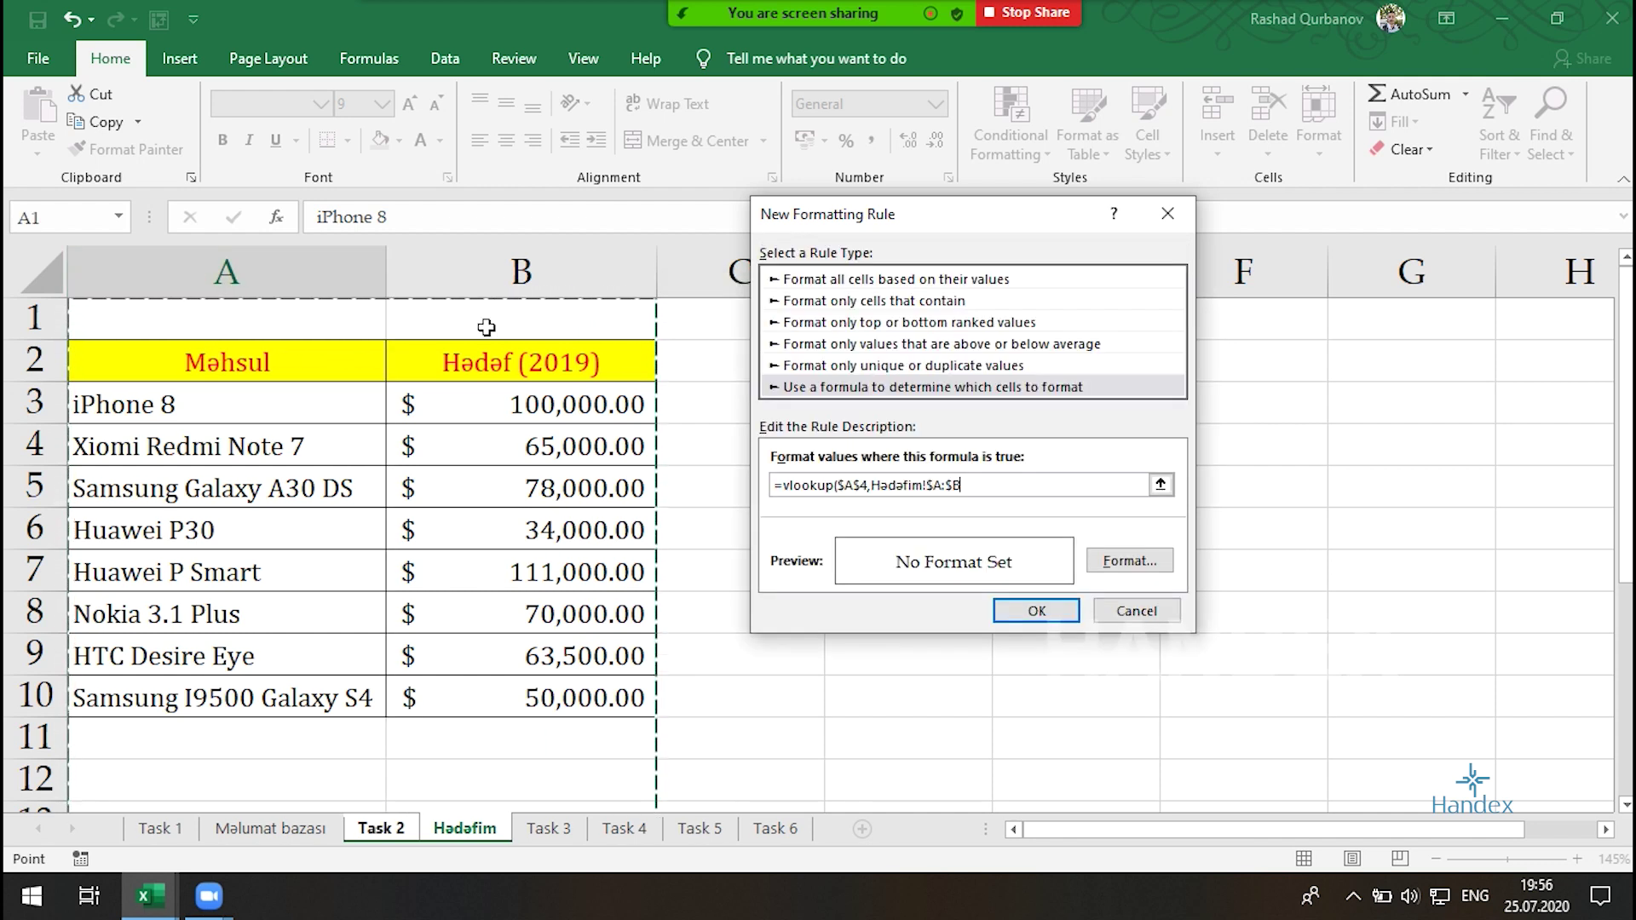
pyautogui.moveTo(264, 372); pyautogui.dragTo(522, 690)
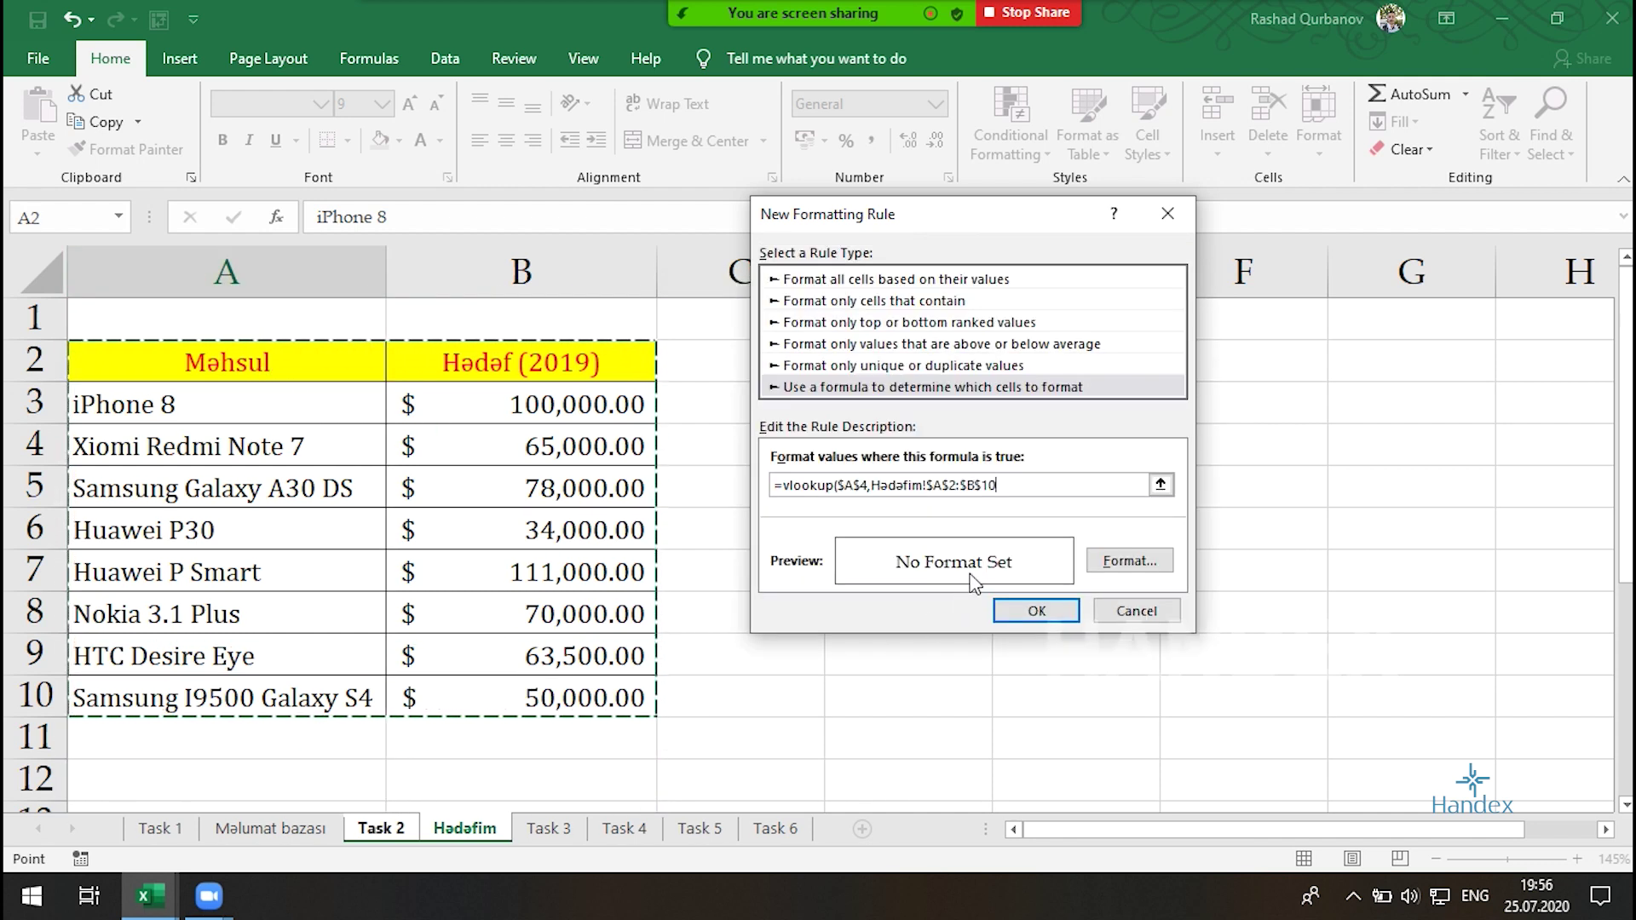
pyautogui.write(',')
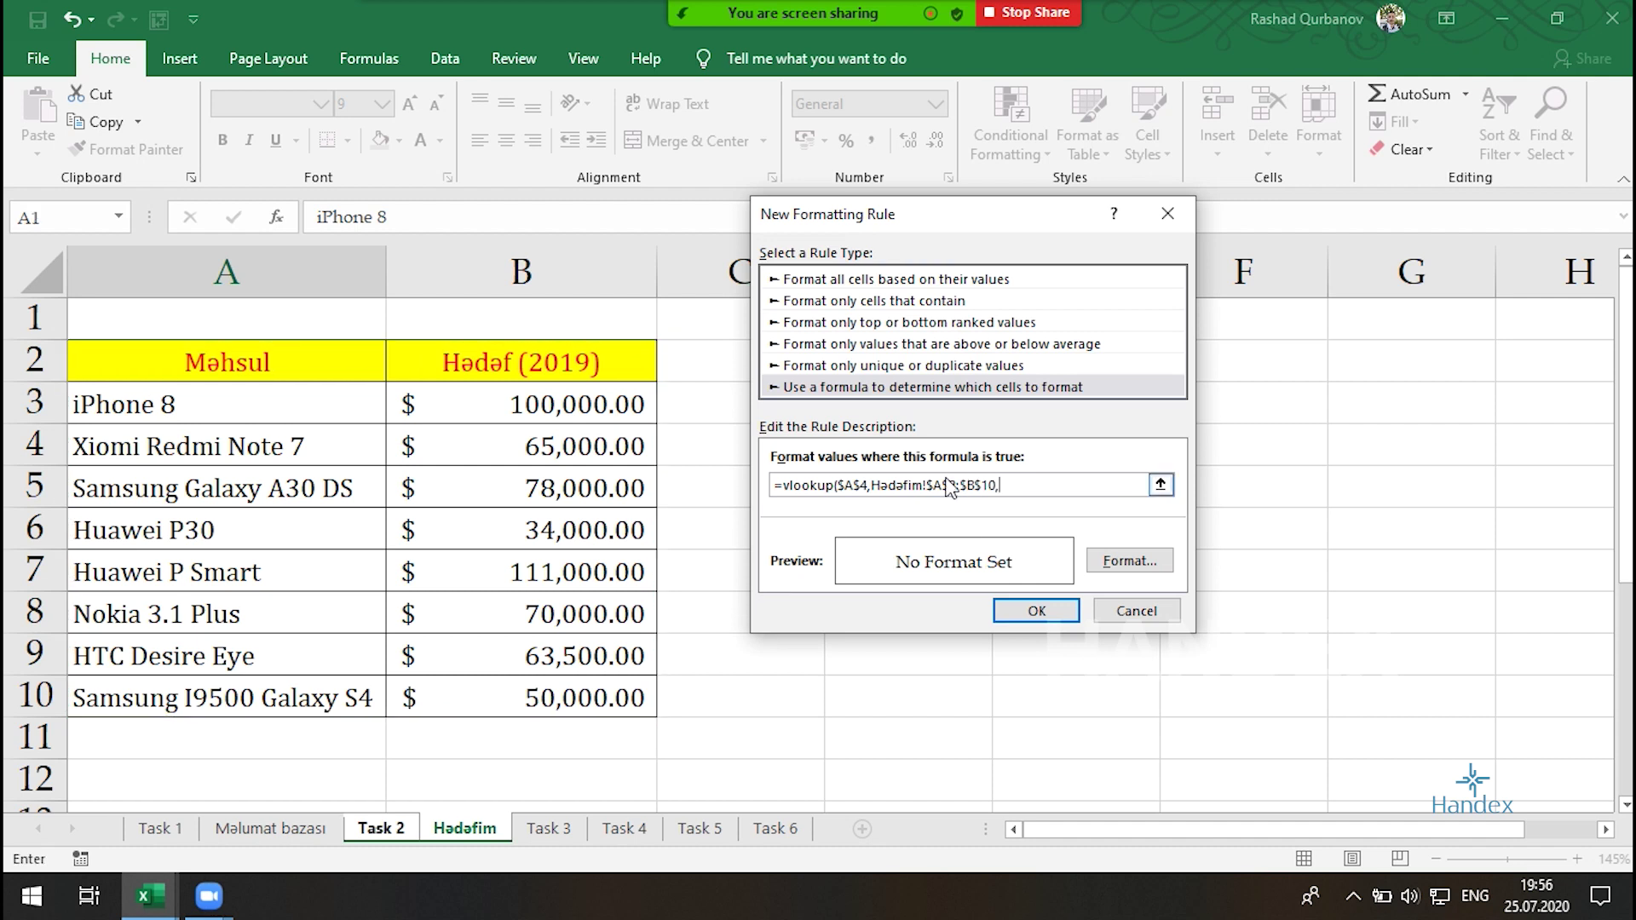
pyautogui.write('2,0)')
pyautogui.write('+')
pyautogui.click(388, 831)
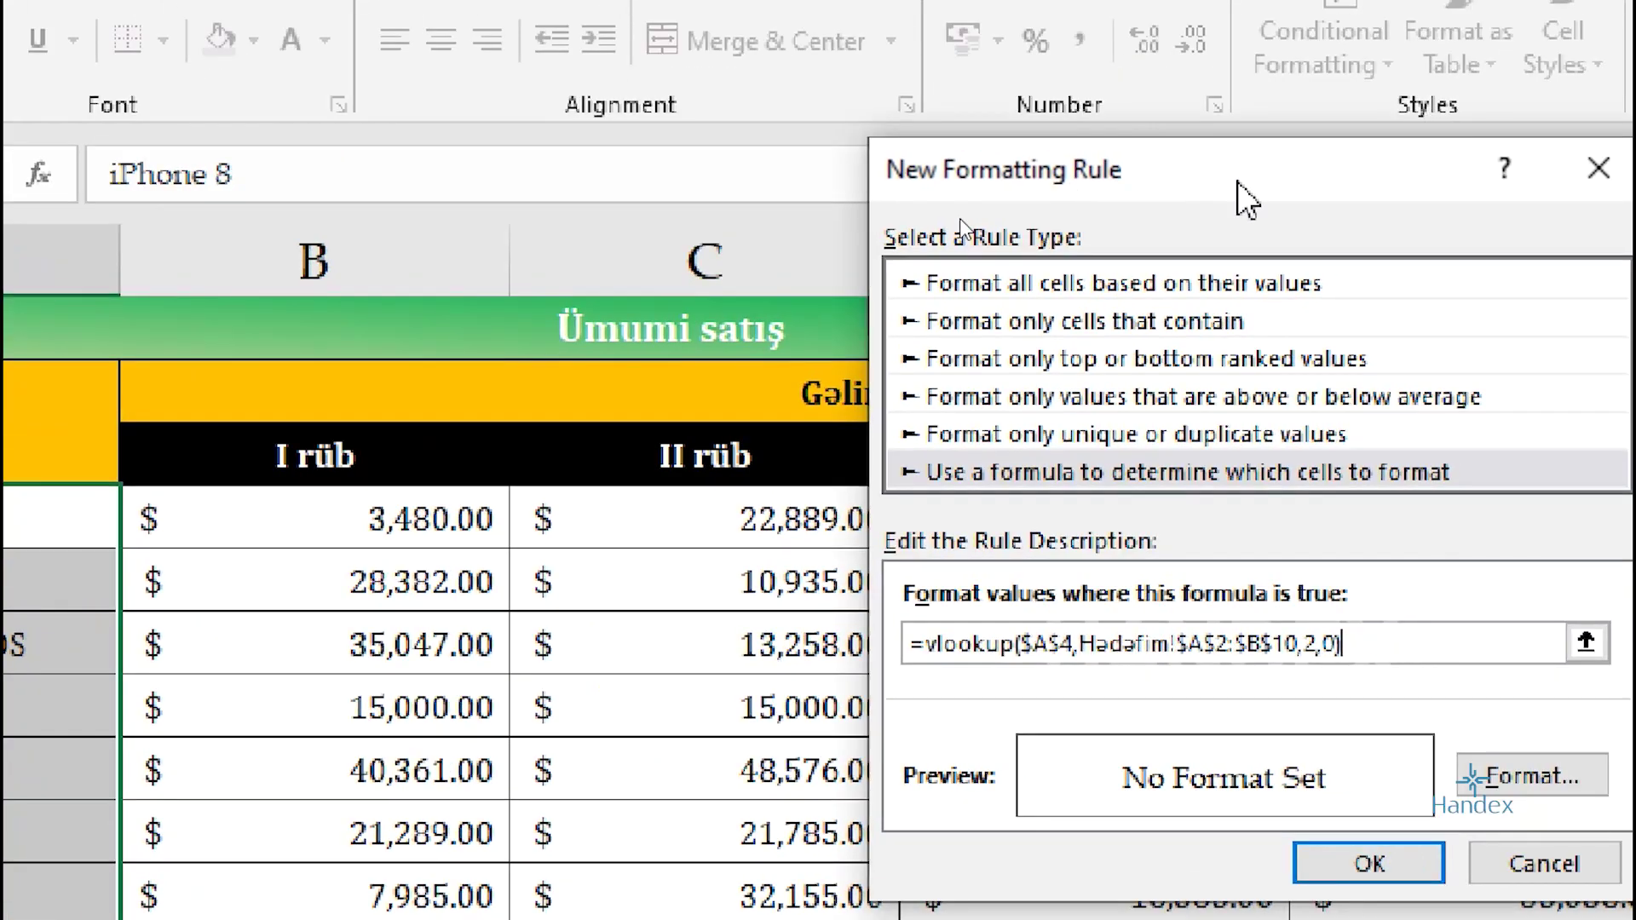
# Remove the $ signs from $A$4 so the rule reads =vlookup(A4,Hədəfim!$A$2:$B$10,2,0)
pyautogui.moveTo(1355, 42); pyautogui.dragTo(733, 4)
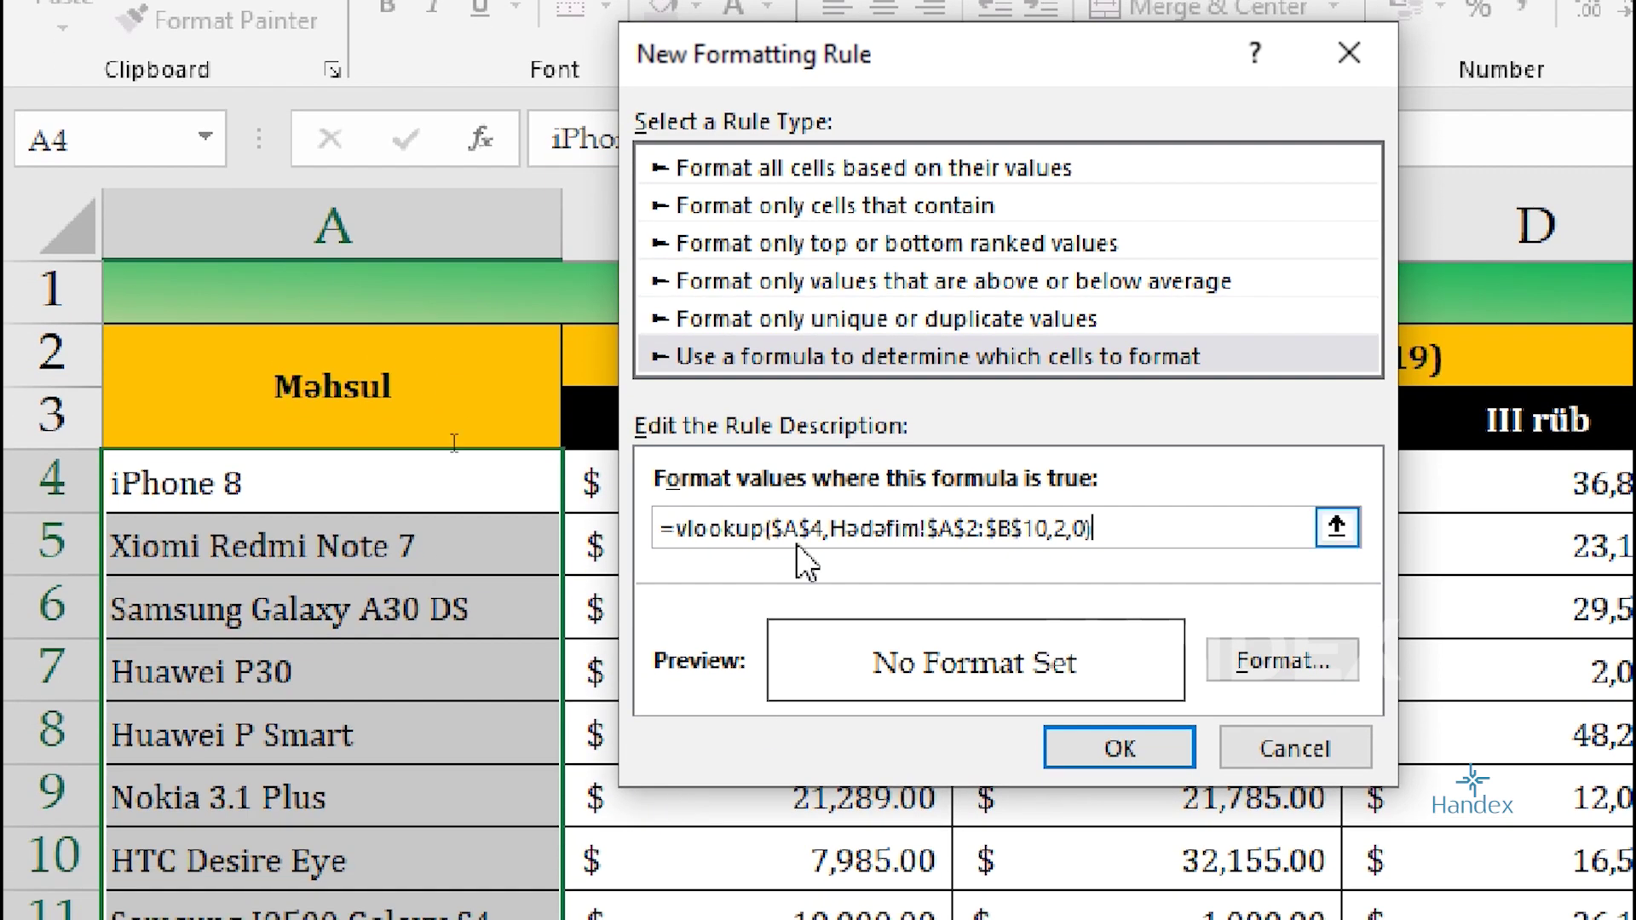
pyautogui.click(778, 573)
pyautogui.press('BackSpace')
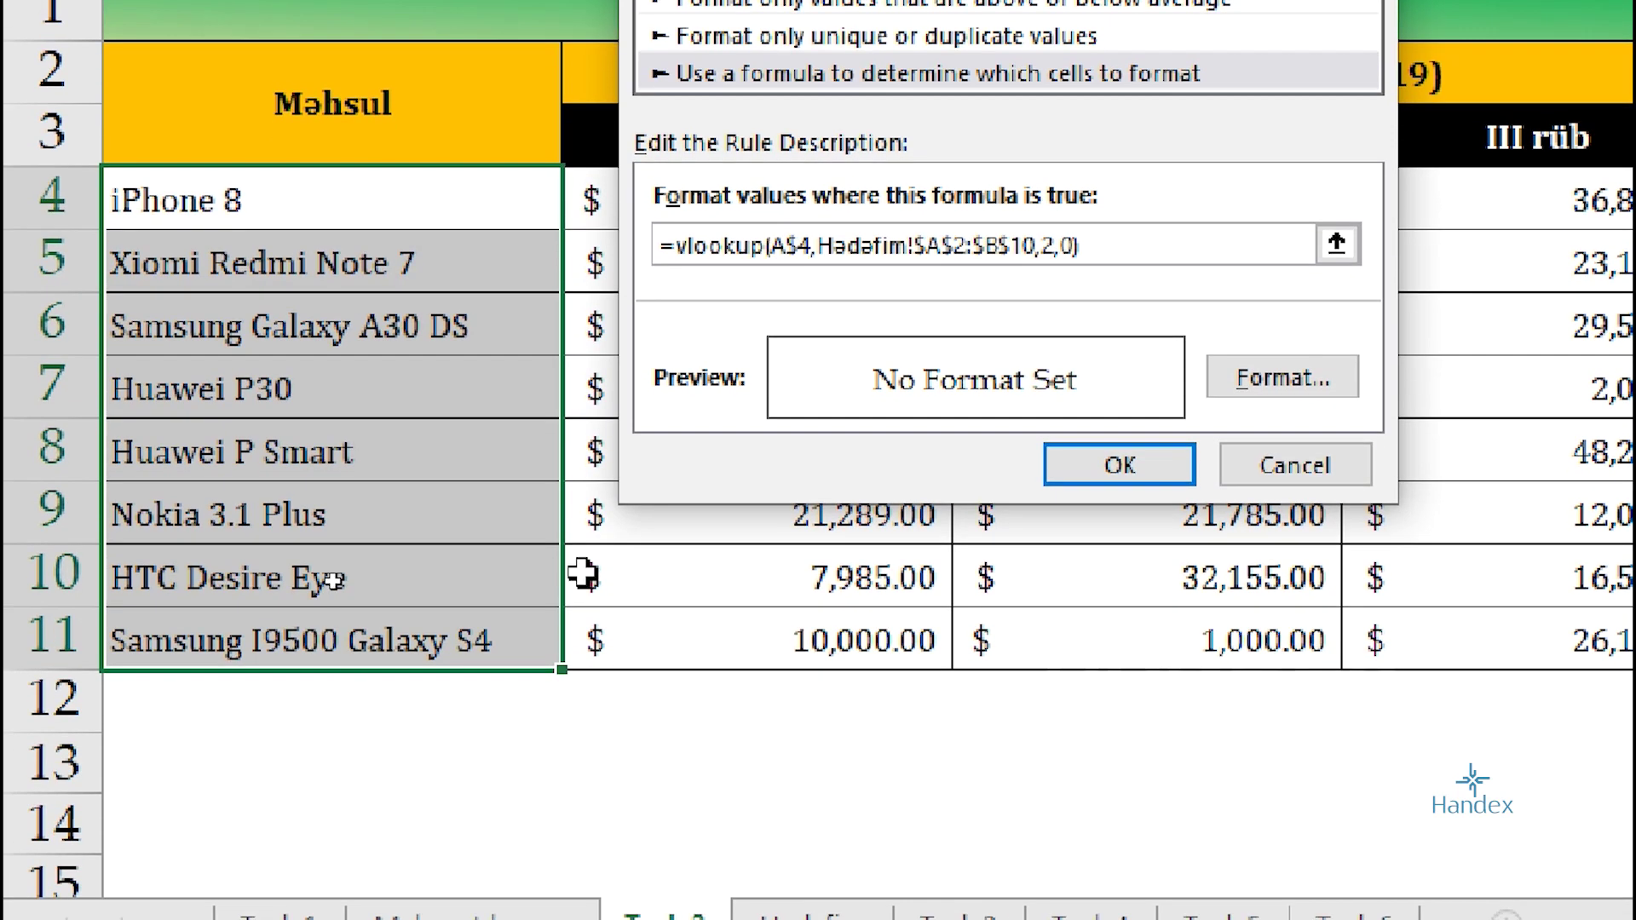
pyautogui.click(786, 245)
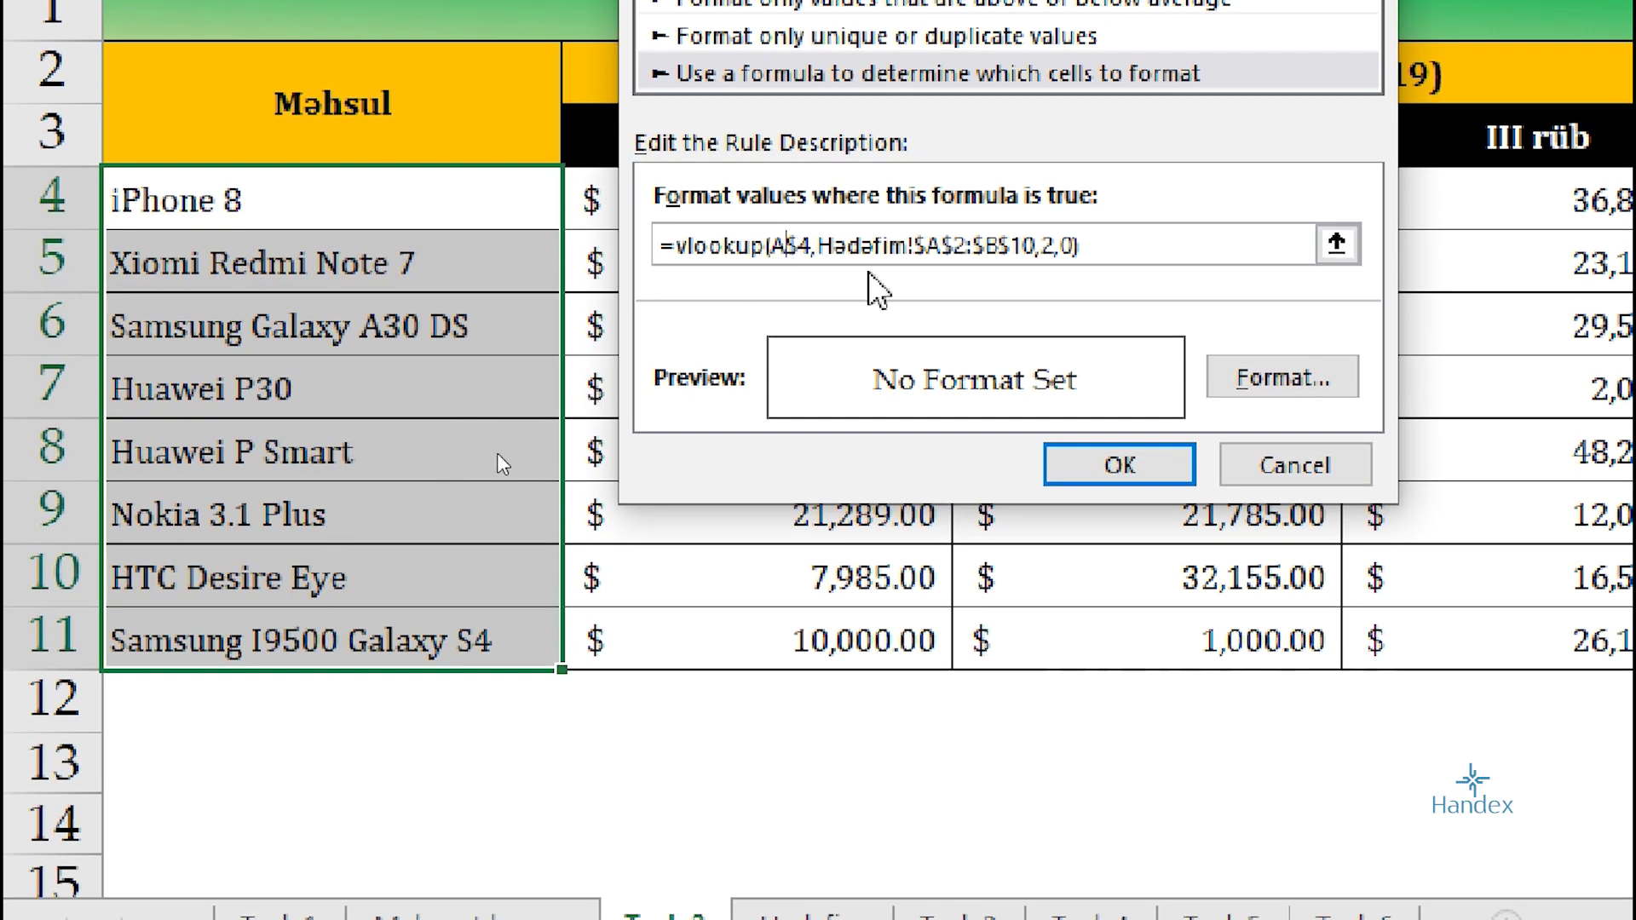
pyautogui.write('+')
pyautogui.press('BackSpace')
pyautogui.press('Delete')
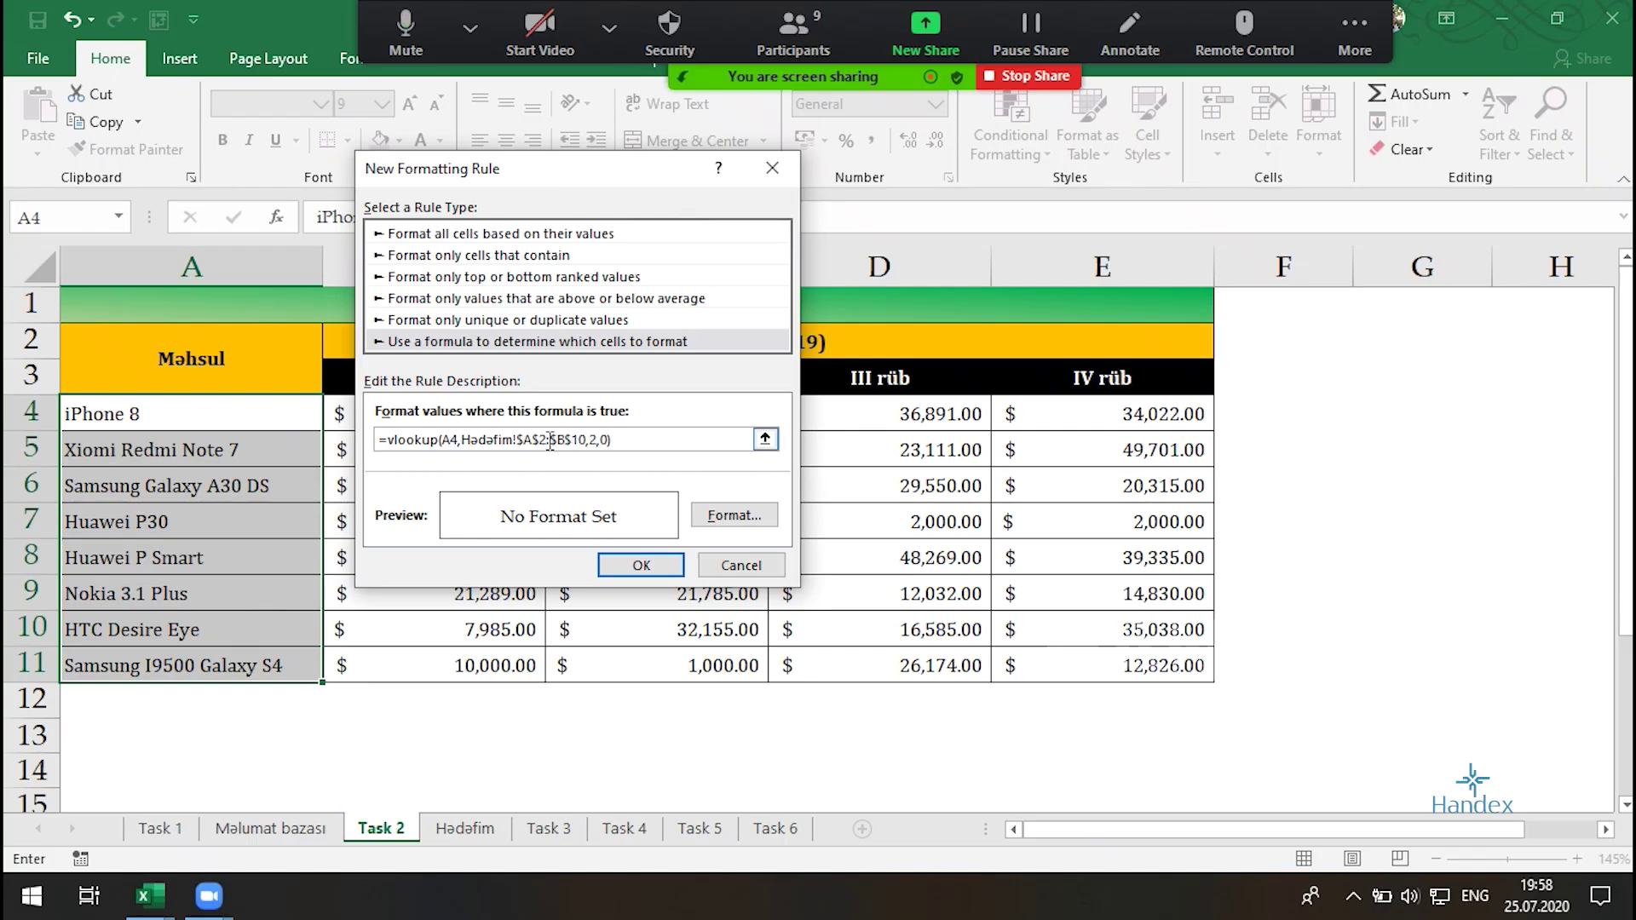
# Append =sum('Task 2'!$B4:$E4) to the rule formula, with relative rows
pyautogui.moveTo(539, 440); pyautogui.dragTo(569, 439)
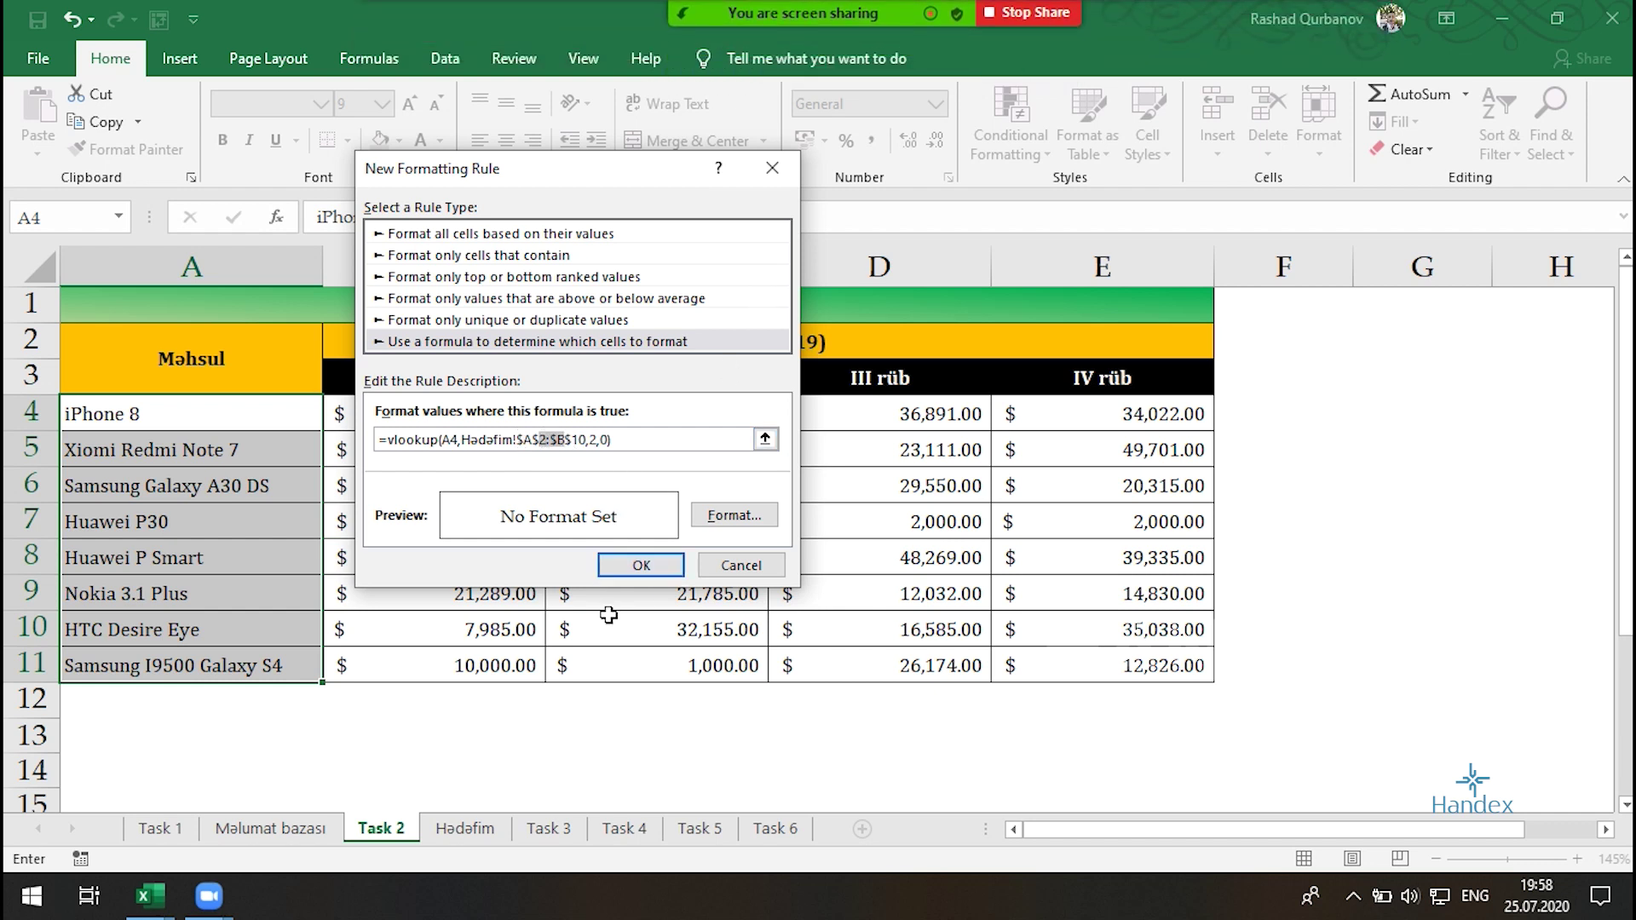
pyautogui.click(629, 443)
pyautogui.moveTo(1116, 373); pyautogui.dragTo(1118, 377)
pyautogui.write('=sum(')
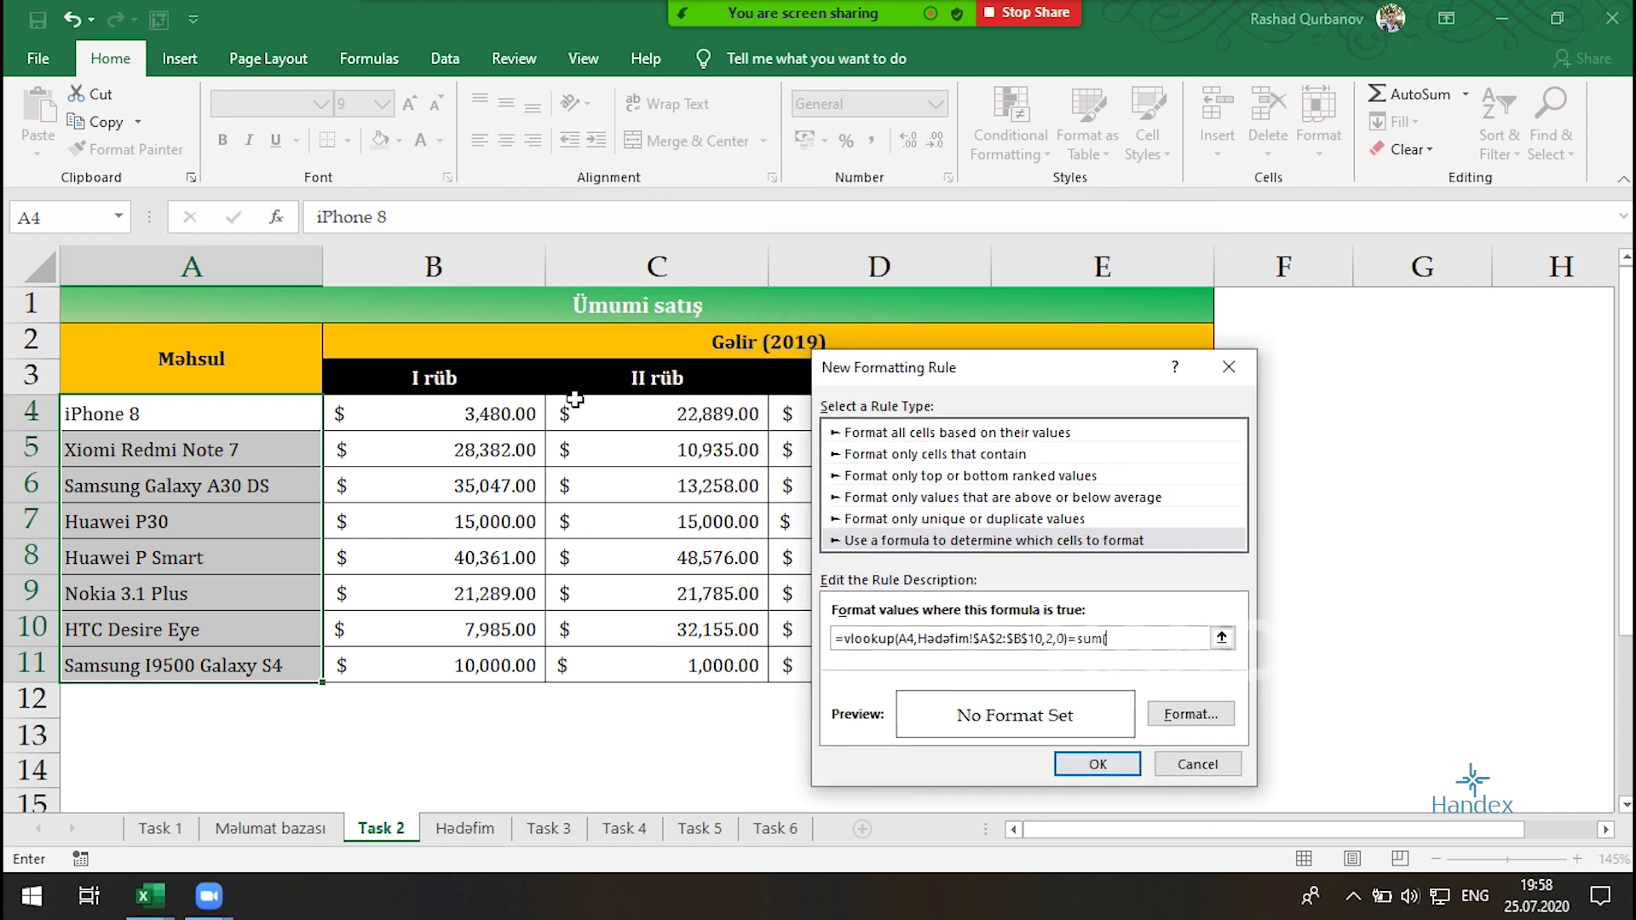
pyautogui.moveTo(392, 412)
pyautogui.mouseDown()
pyautogui.moveTo(1449, 426)
pyautogui.moveTo(1396, 546)
pyautogui.moveTo(913, 681)
pyautogui.moveTo(893, 643)
pyautogui.mouseUp()
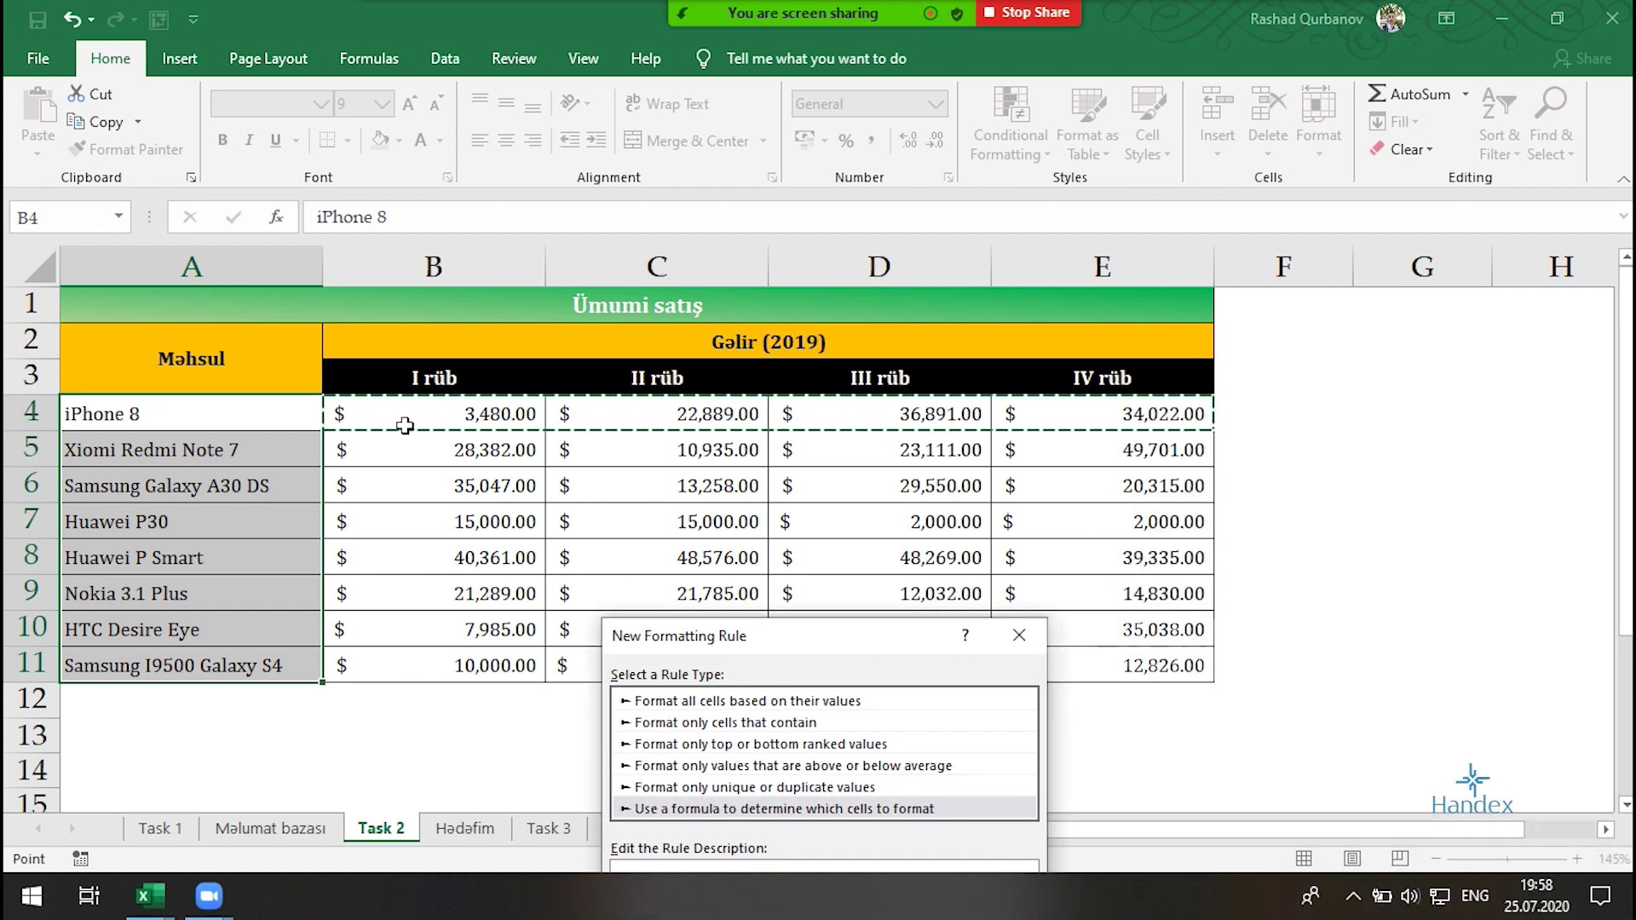
pyautogui.moveTo(823, 640)
pyautogui.mouseDown()
pyautogui.moveTo(1218, 263)
pyautogui.moveTo(1160, 171)
pyautogui.moveTo(1158, 107)
pyautogui.mouseUp()
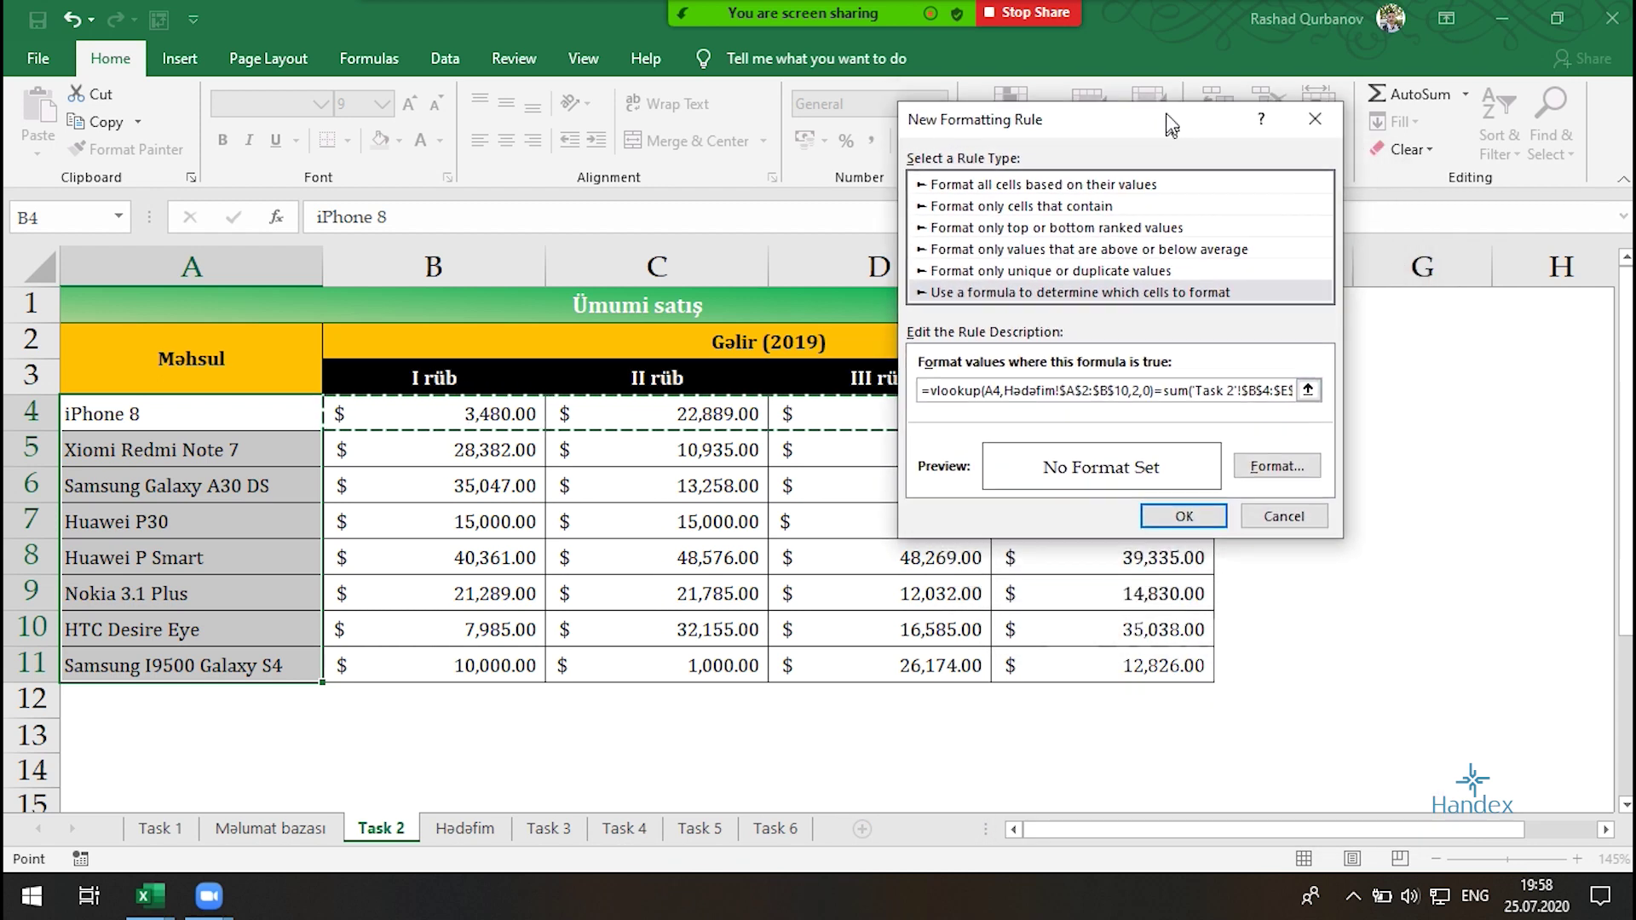
pyautogui.moveTo(1225, 380); pyautogui.dragTo(1300, 384)
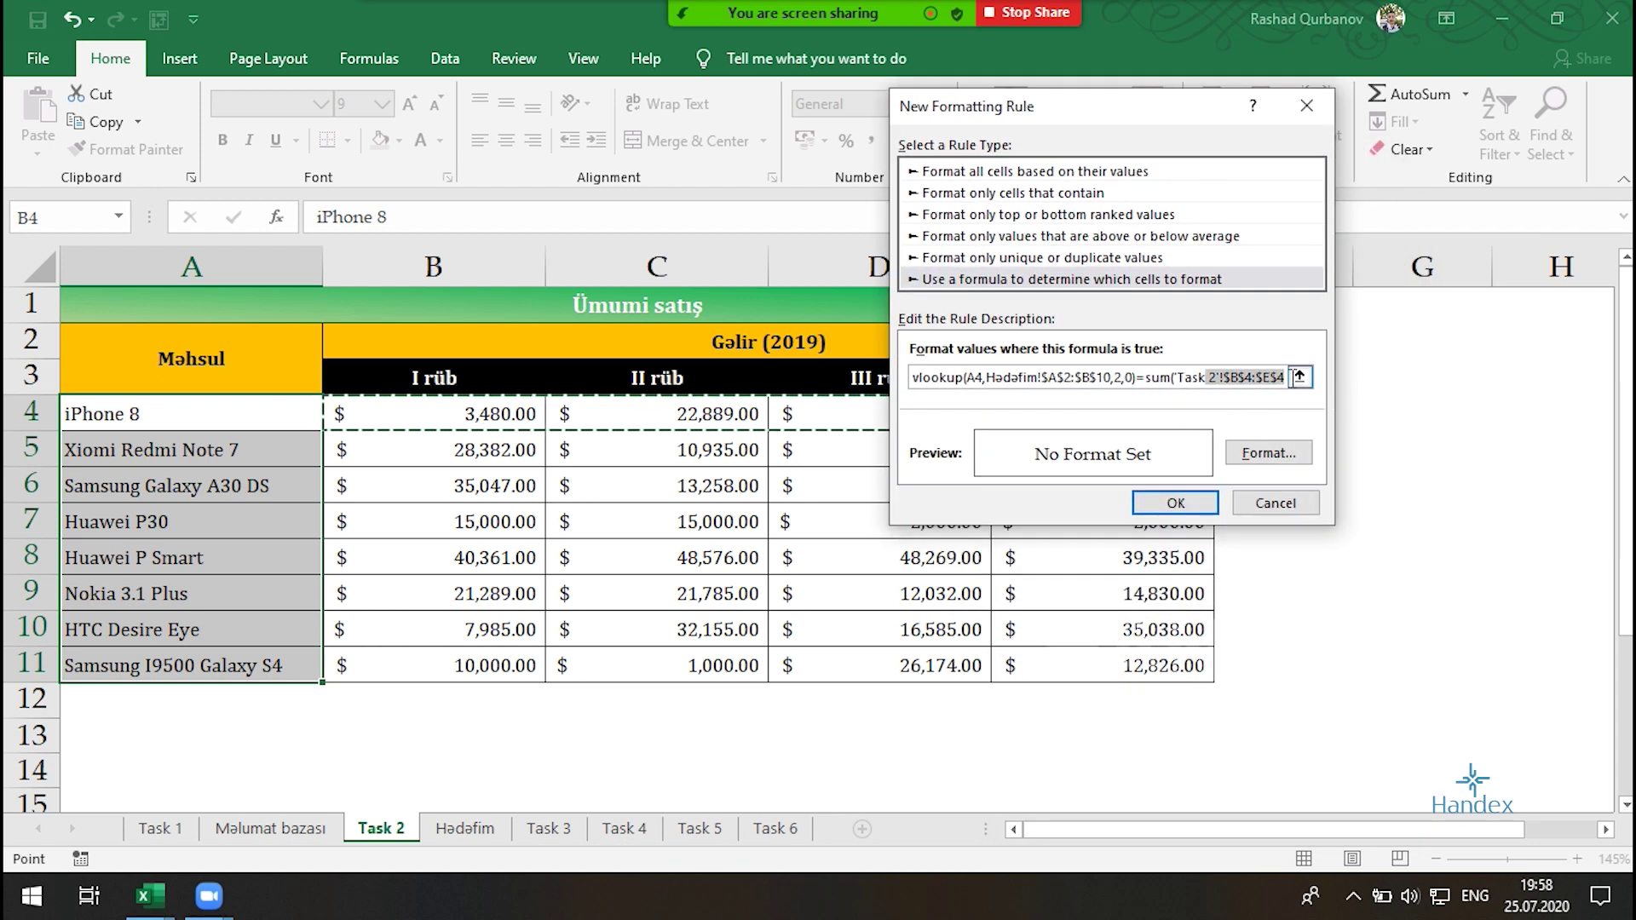
pyautogui.click(1285, 376)
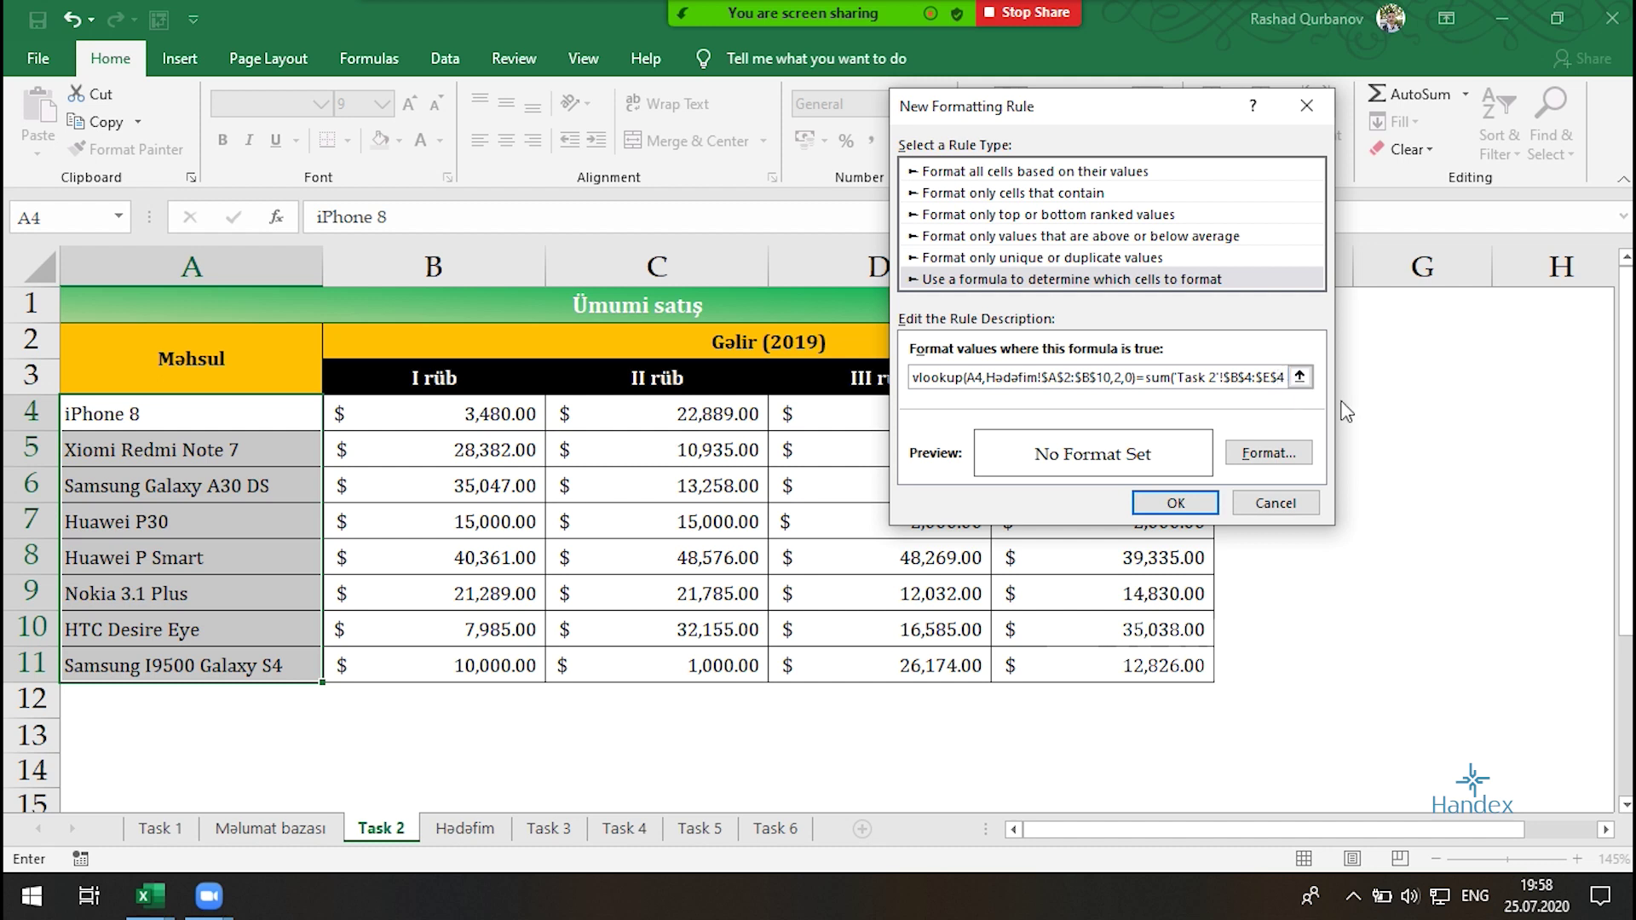
pyautogui.write(')')
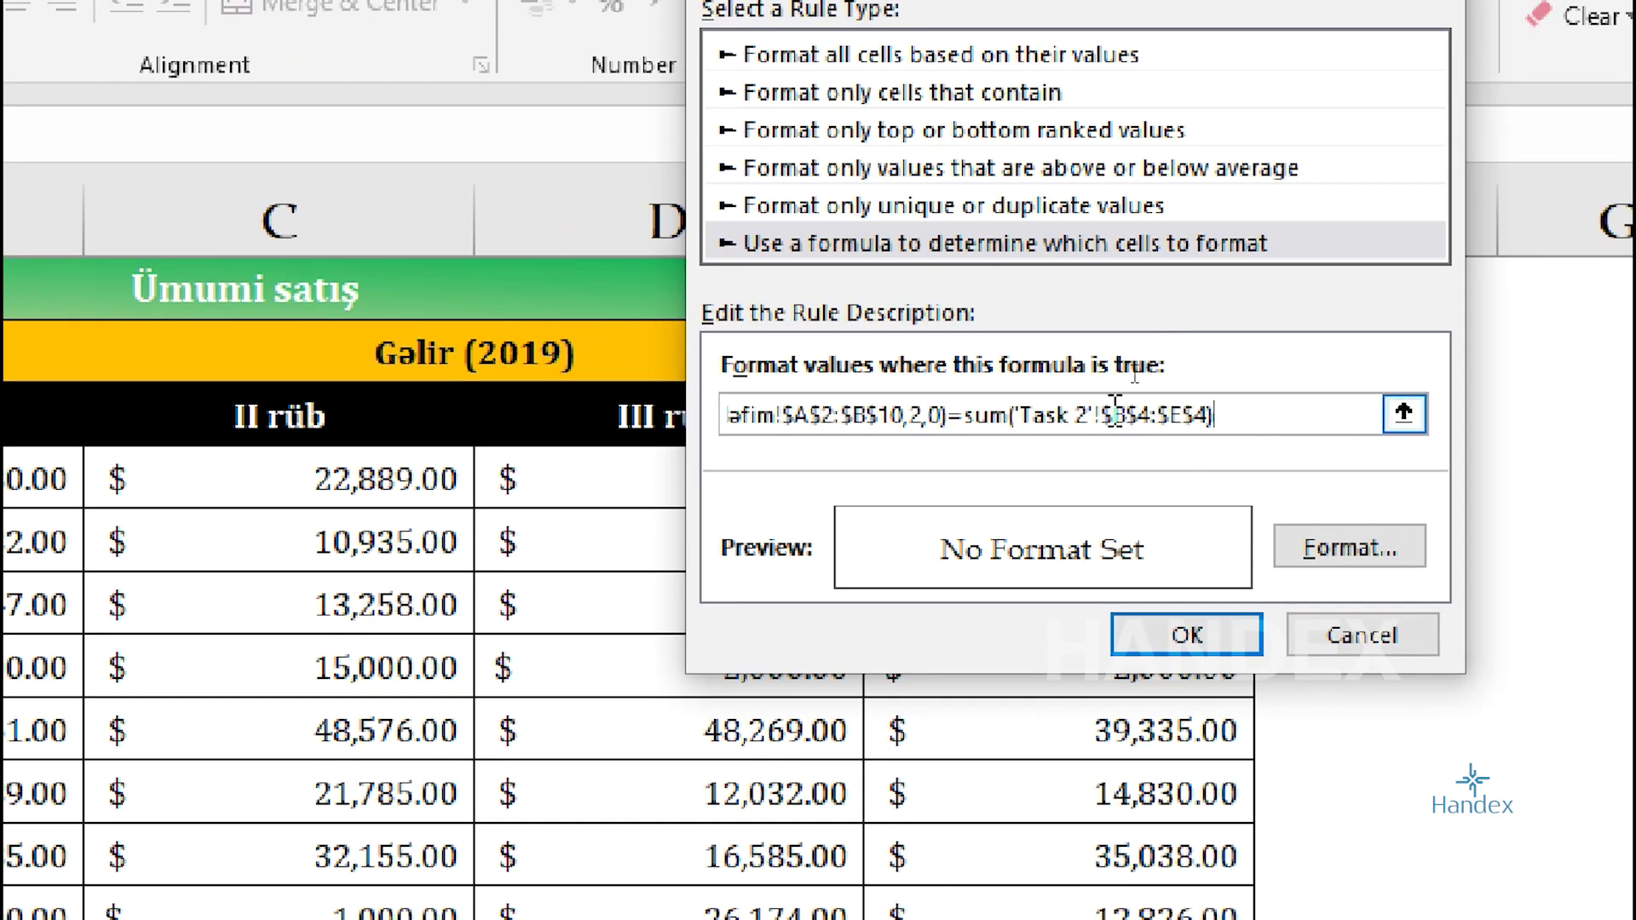
pyautogui.moveTo(1115, 414); pyautogui.dragTo(1157, 415)
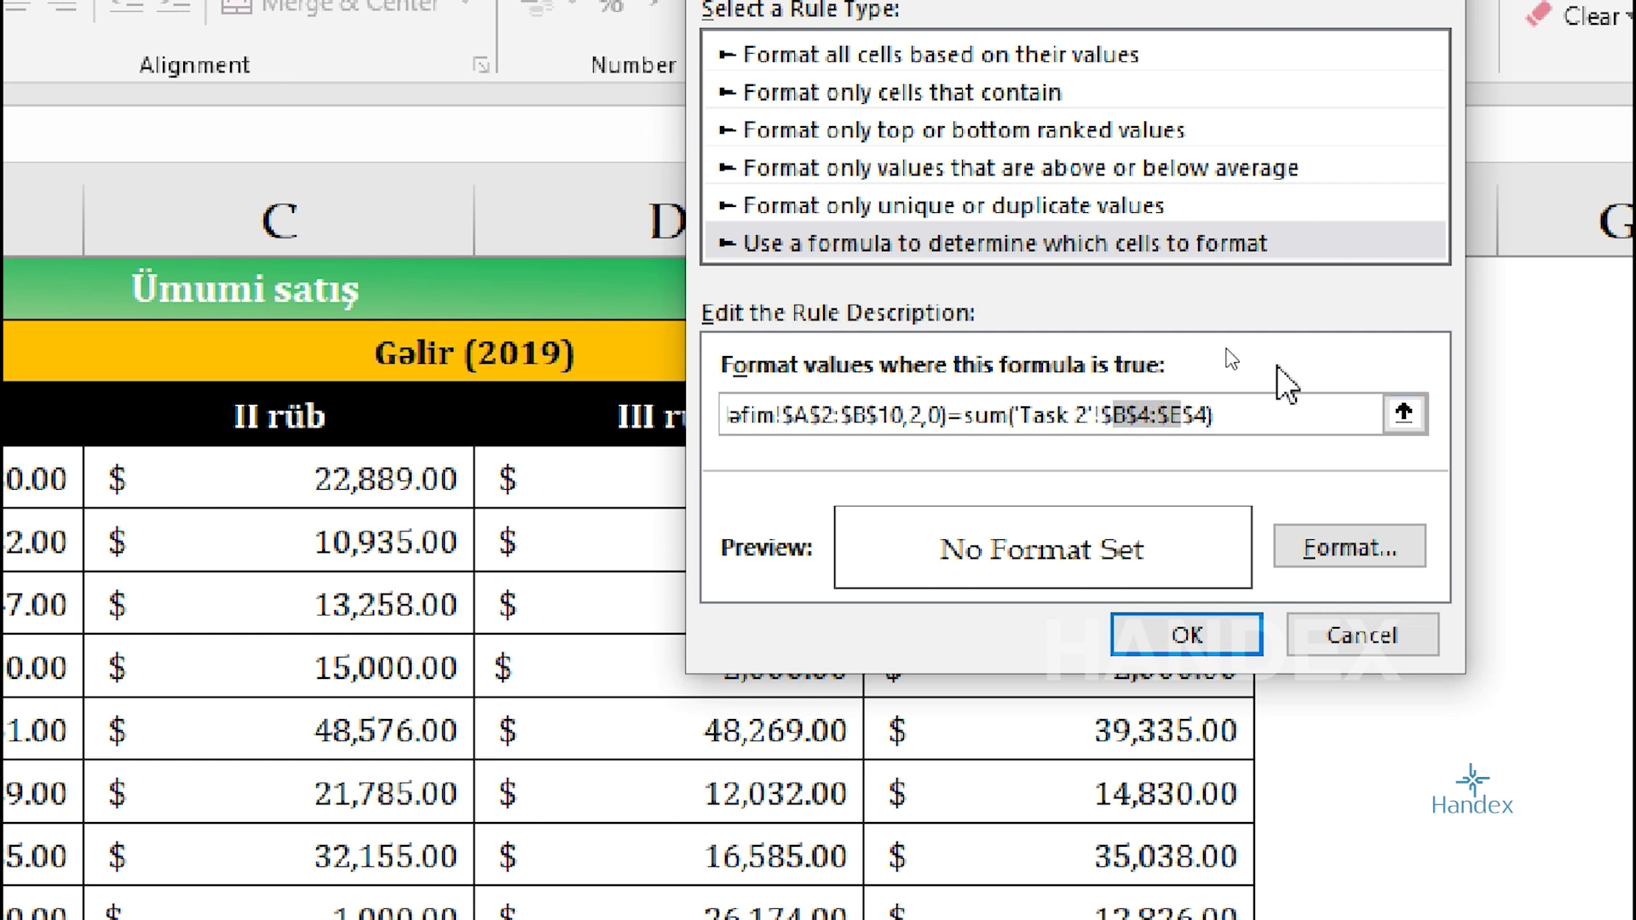
pyautogui.press('F4')
pyautogui.press('F4')
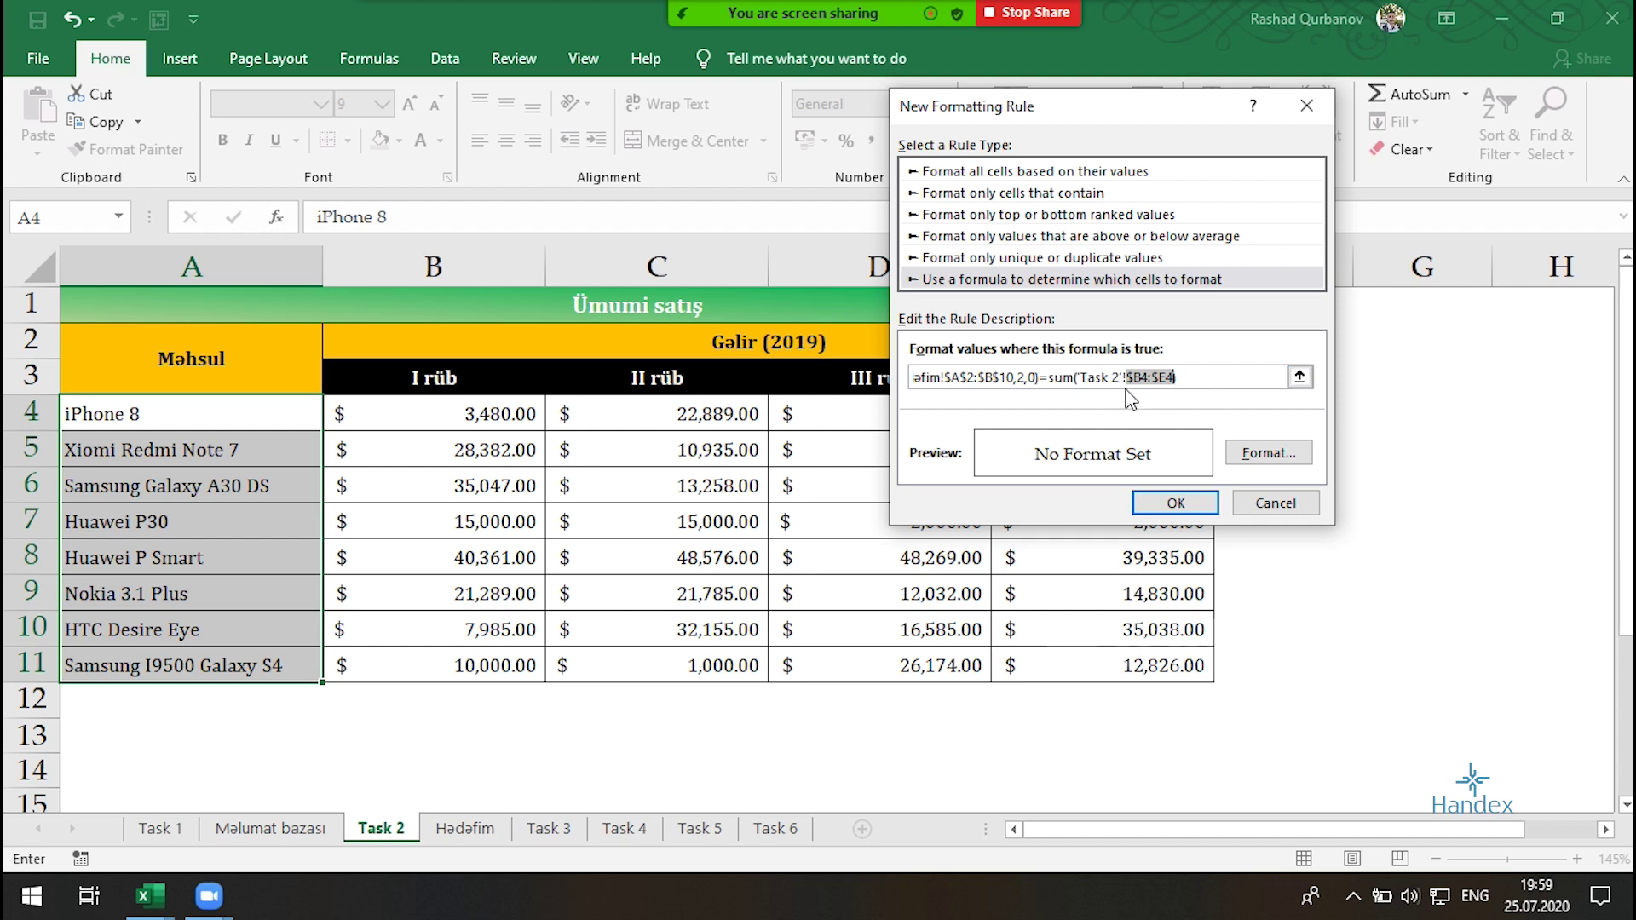
# Give the rule a green fill, shading Huawei P30 and Samsung I9500 Galaxy S4
pyautogui.click(1273, 455)
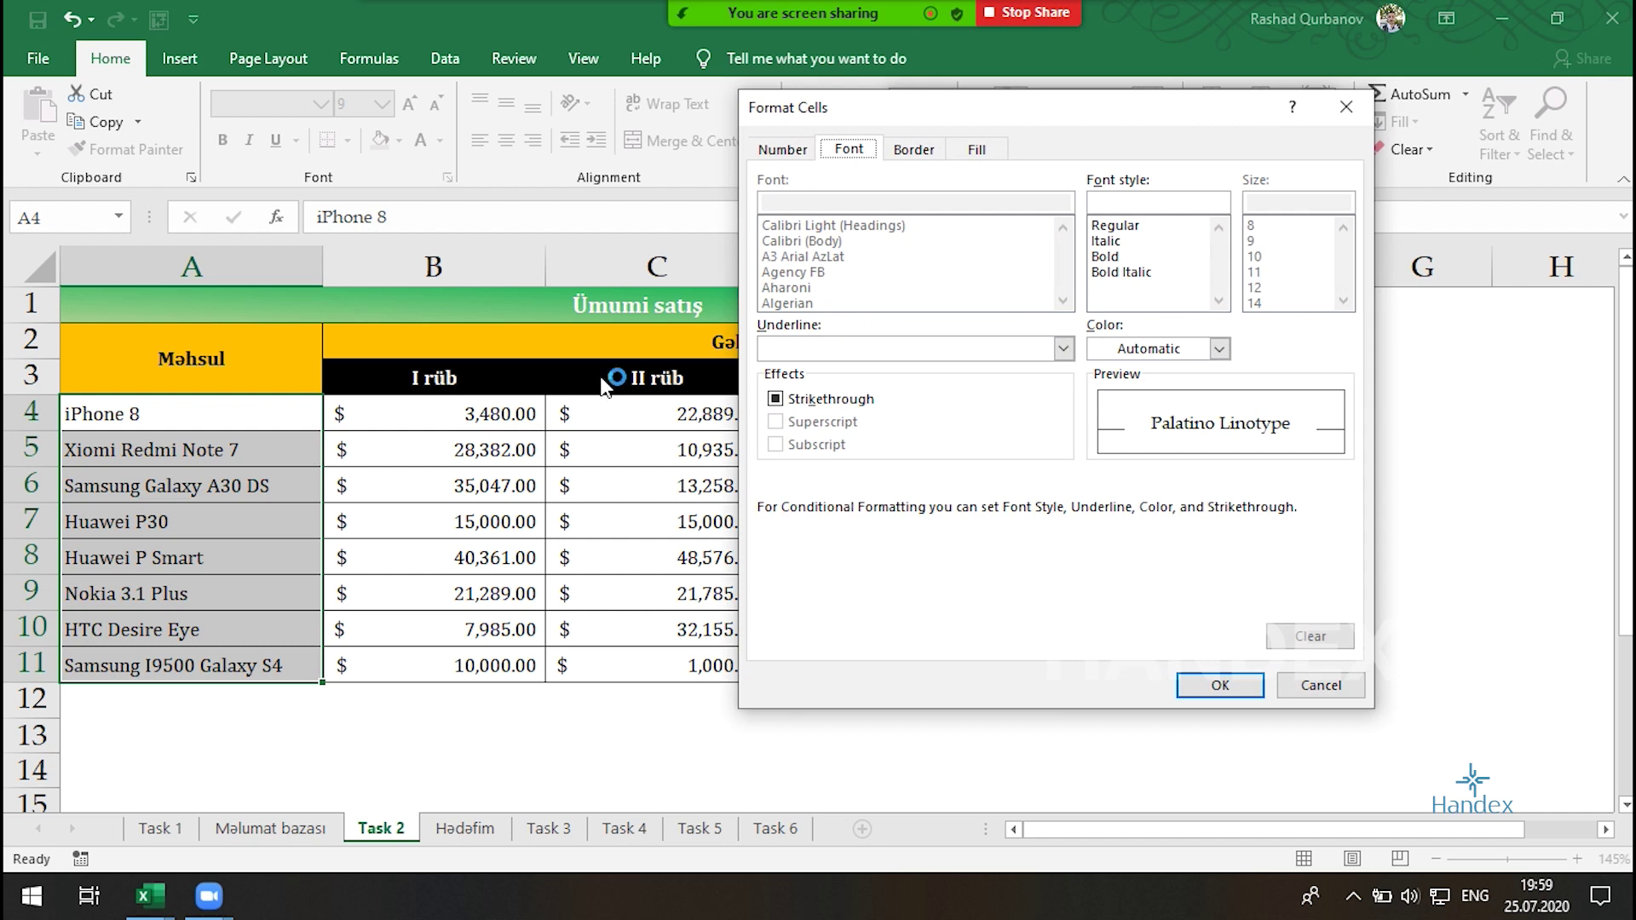
pyautogui.click(982, 153)
pyautogui.click(887, 384)
pyautogui.click(1221, 686)
pyautogui.click(1174, 503)
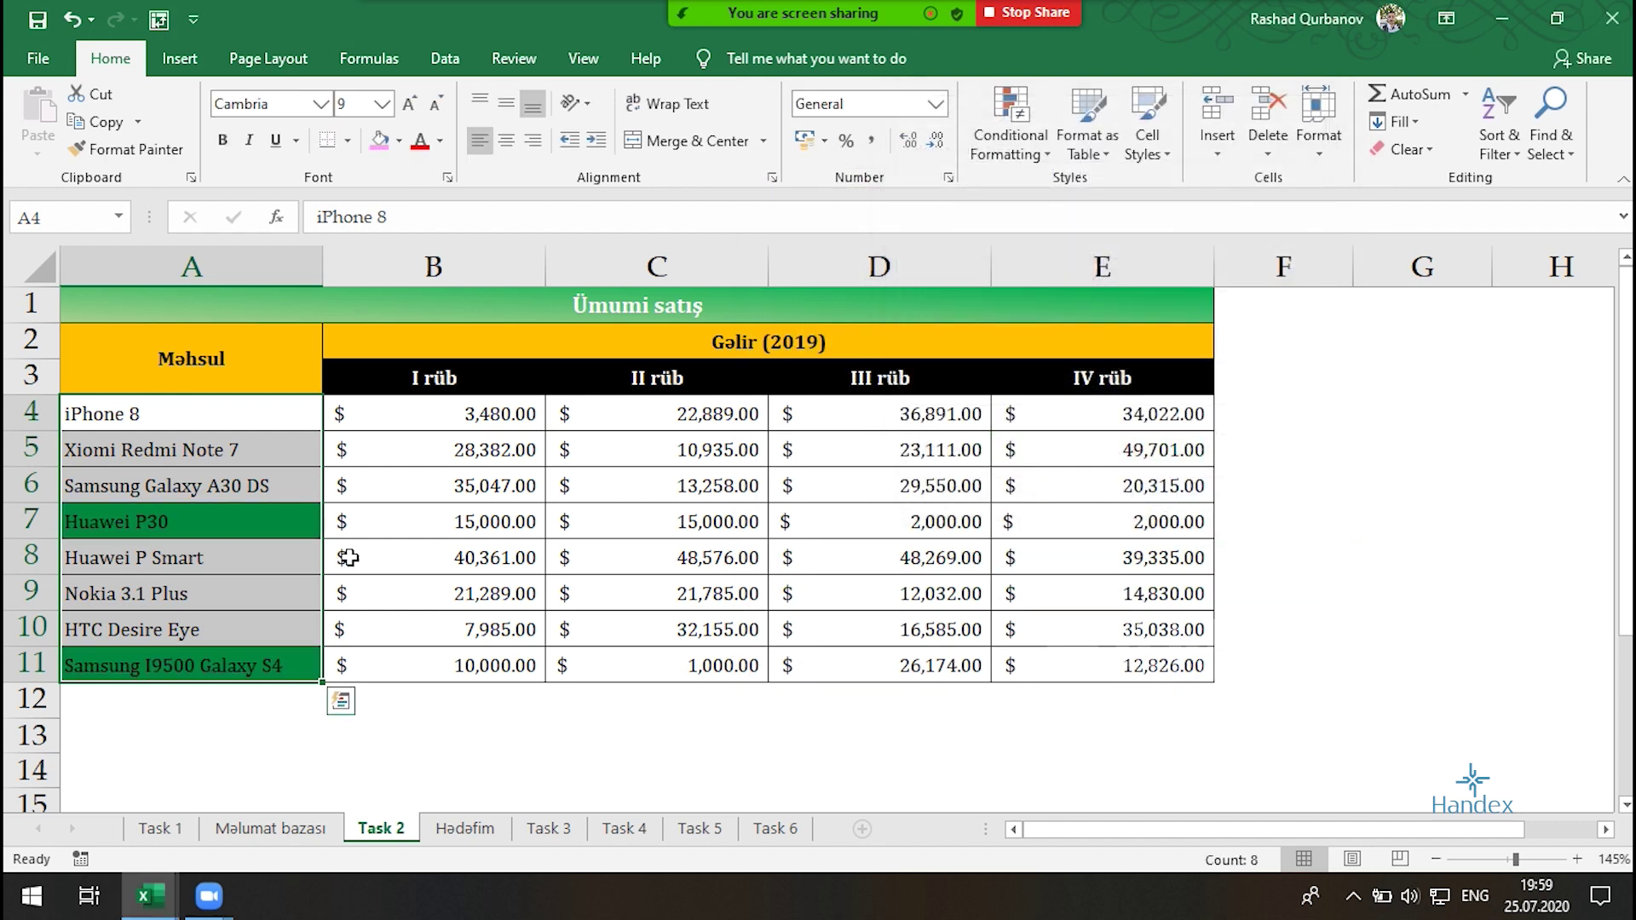
pyautogui.click(190, 526)
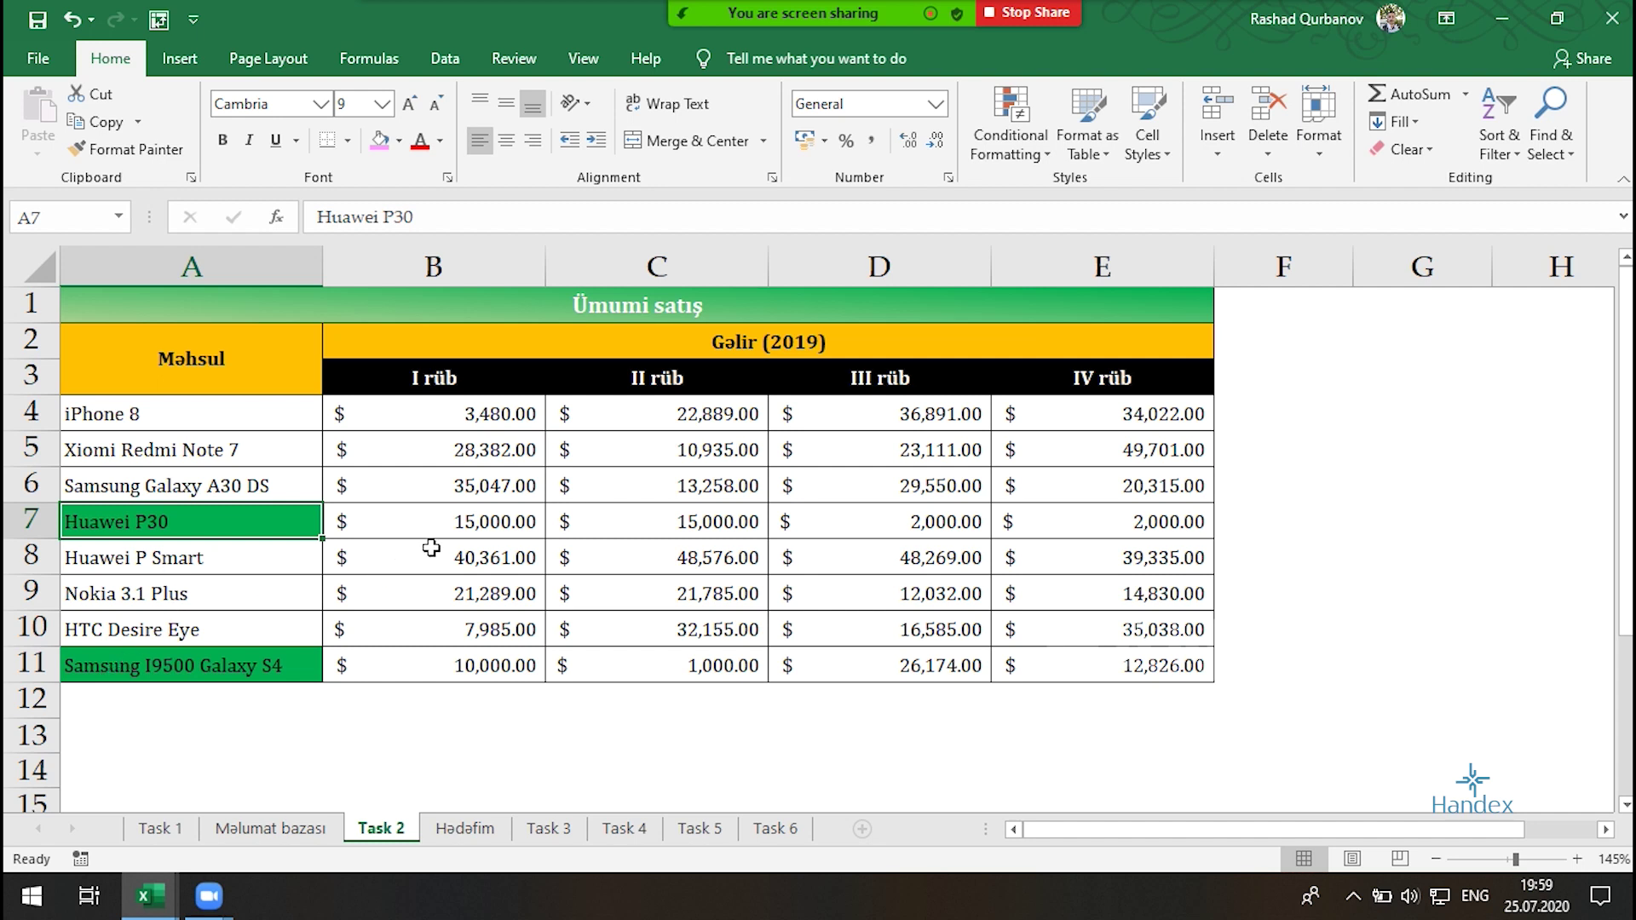
# Verify Huawei P30's quarterly total against its Hədəfim target of 34,000
pyautogui.moveTo(401, 529); pyautogui.dragTo(1171, 529)
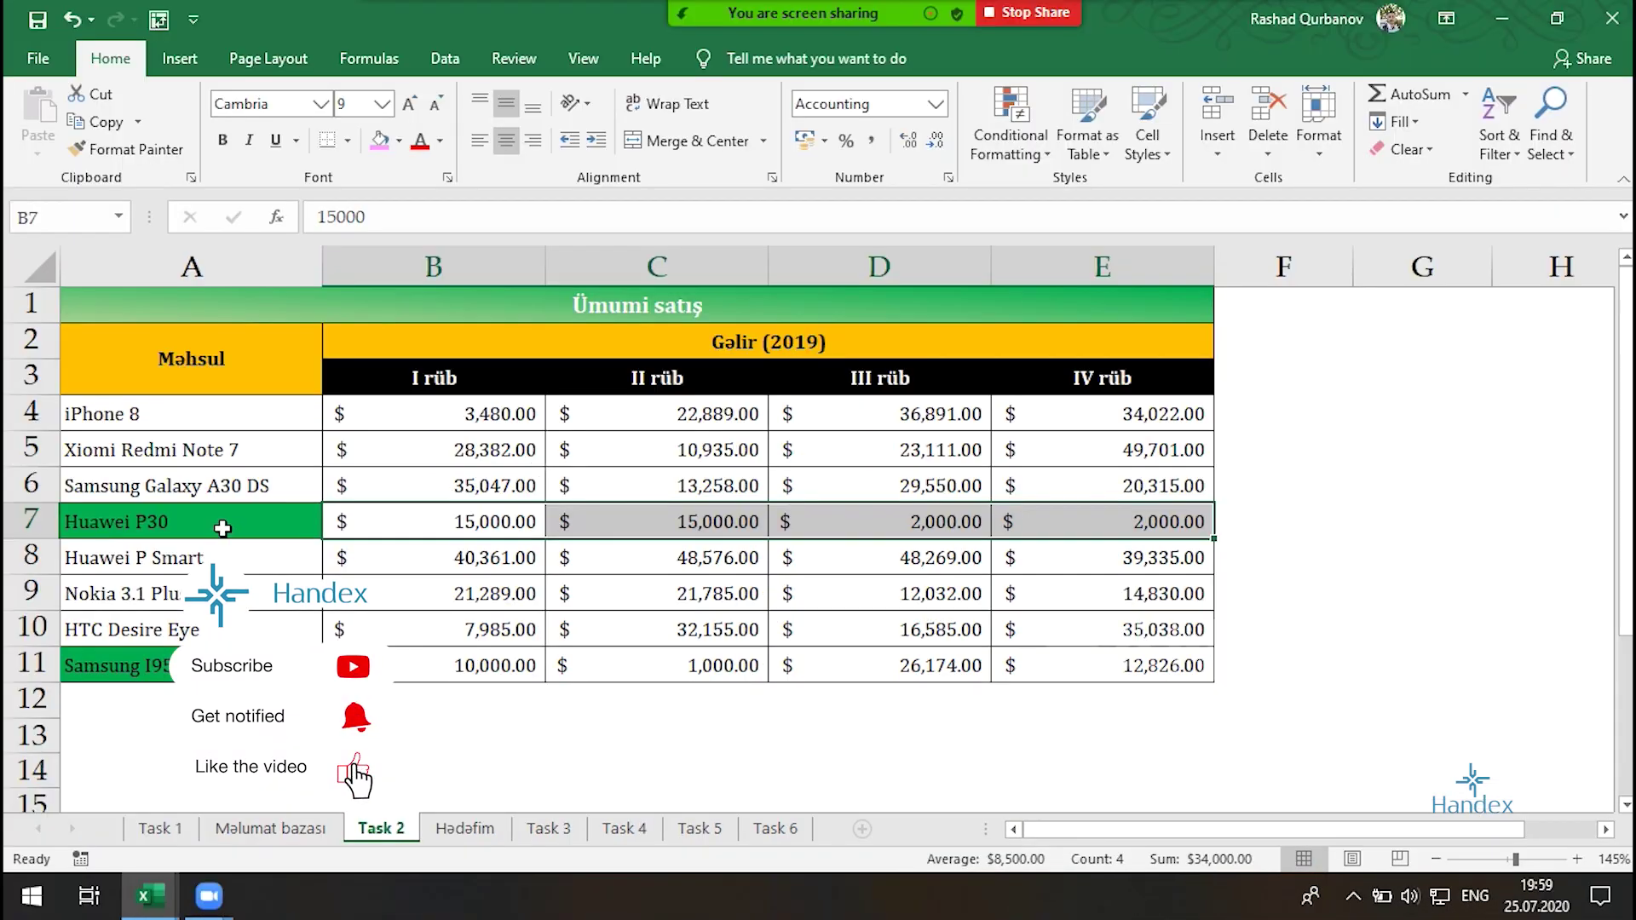
pyautogui.press('Left')
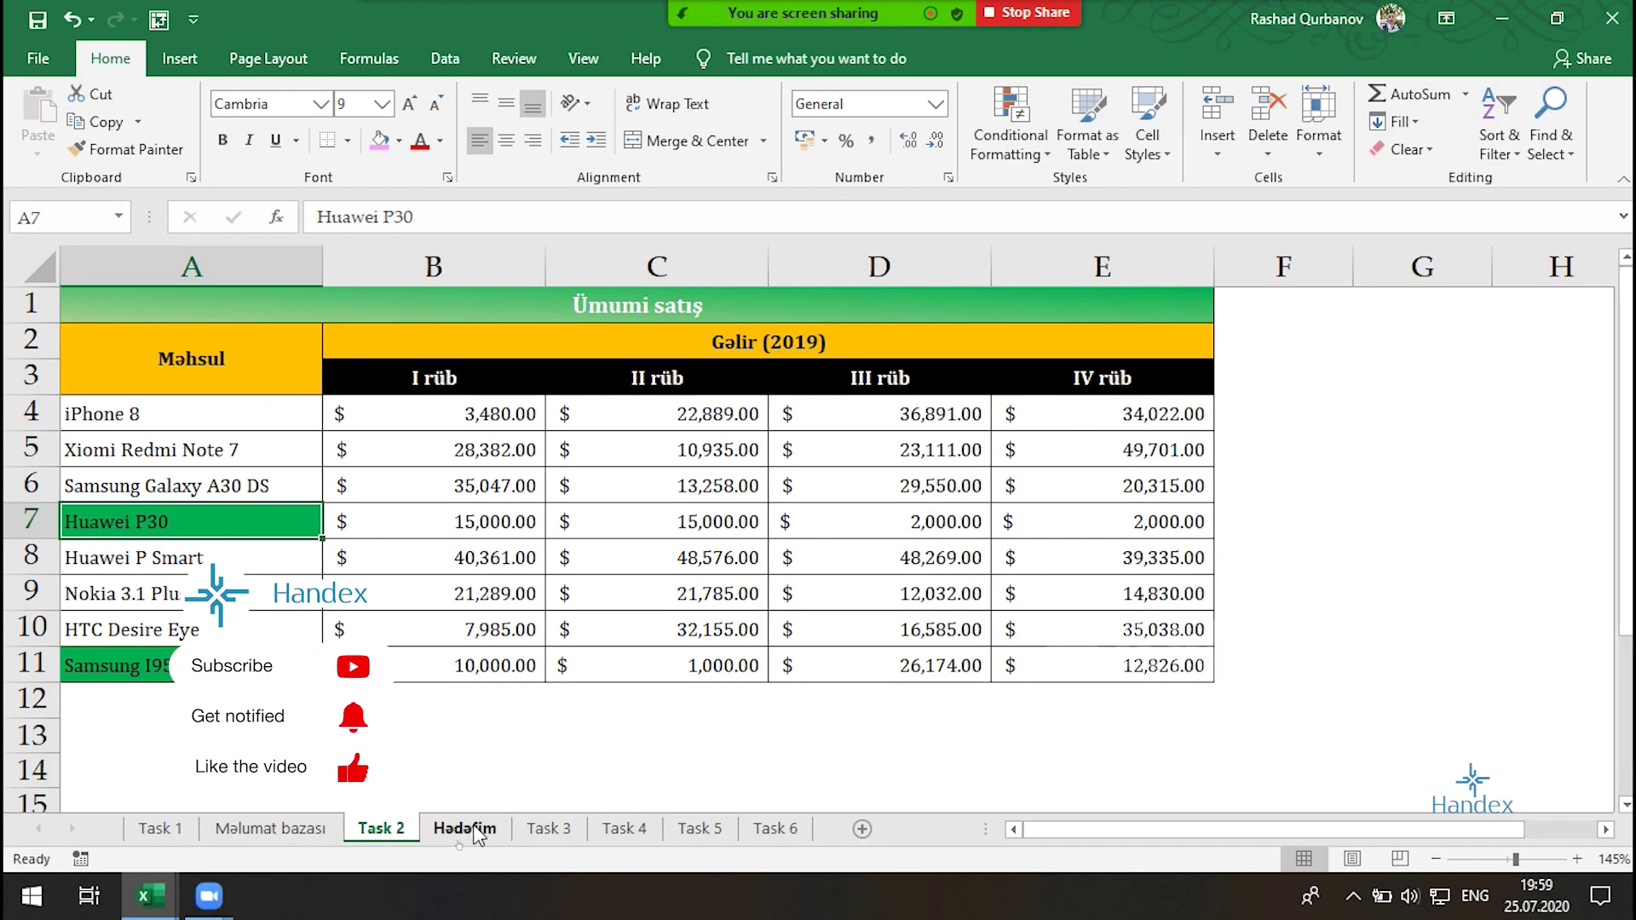
pyautogui.click(478, 831)
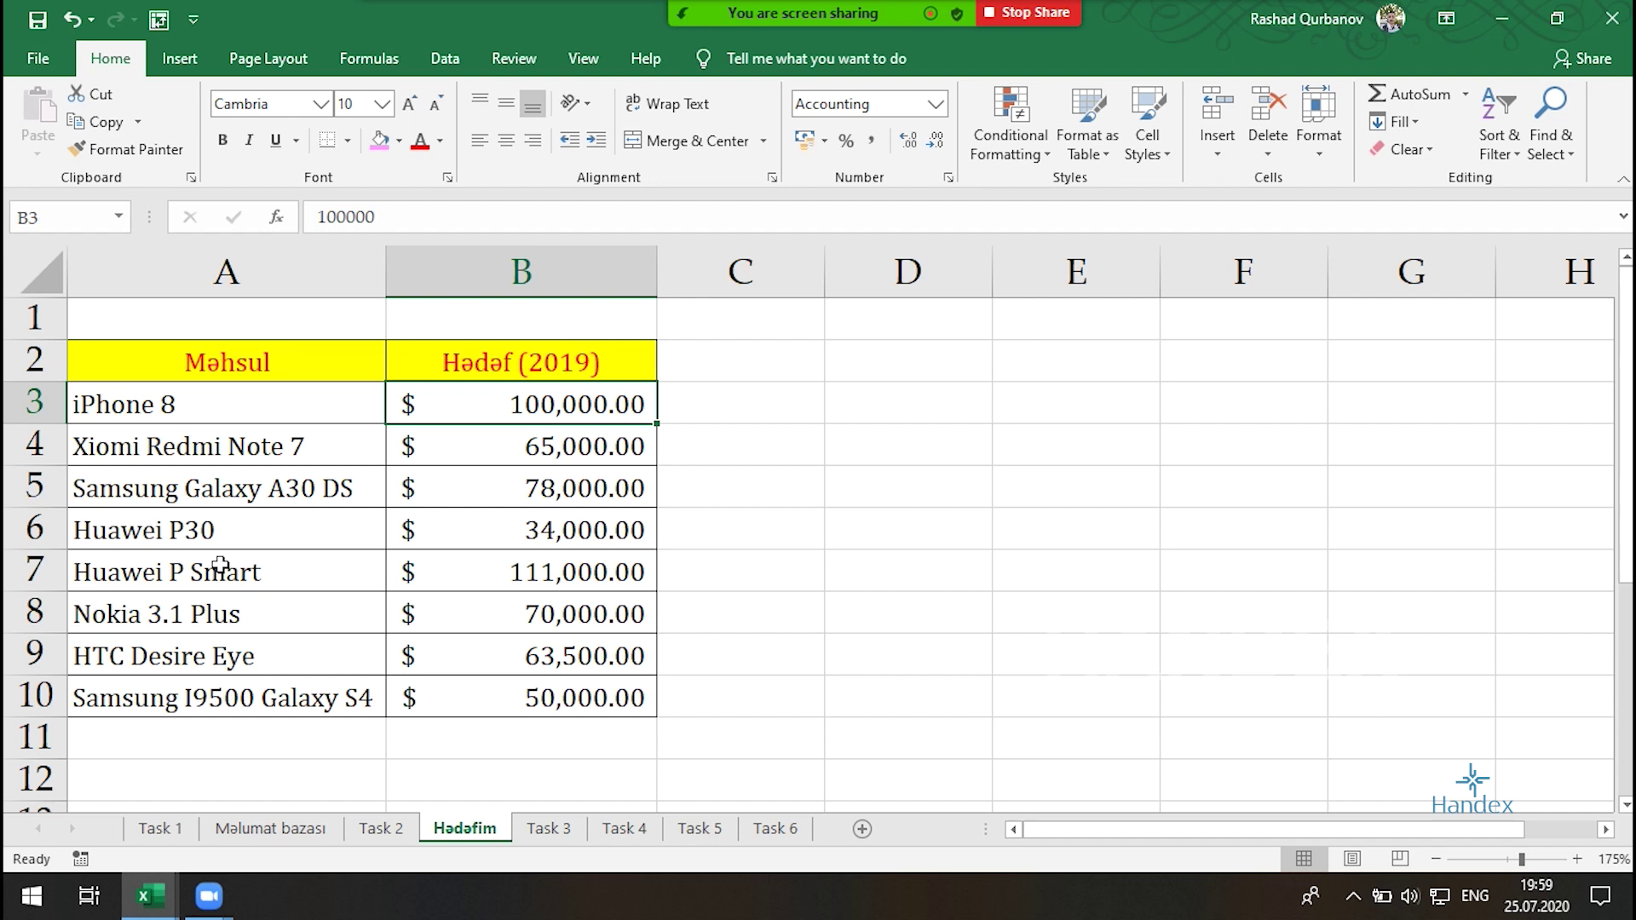
pyautogui.press('Down')
pyautogui.press('Down')
pyautogui.press('Down')
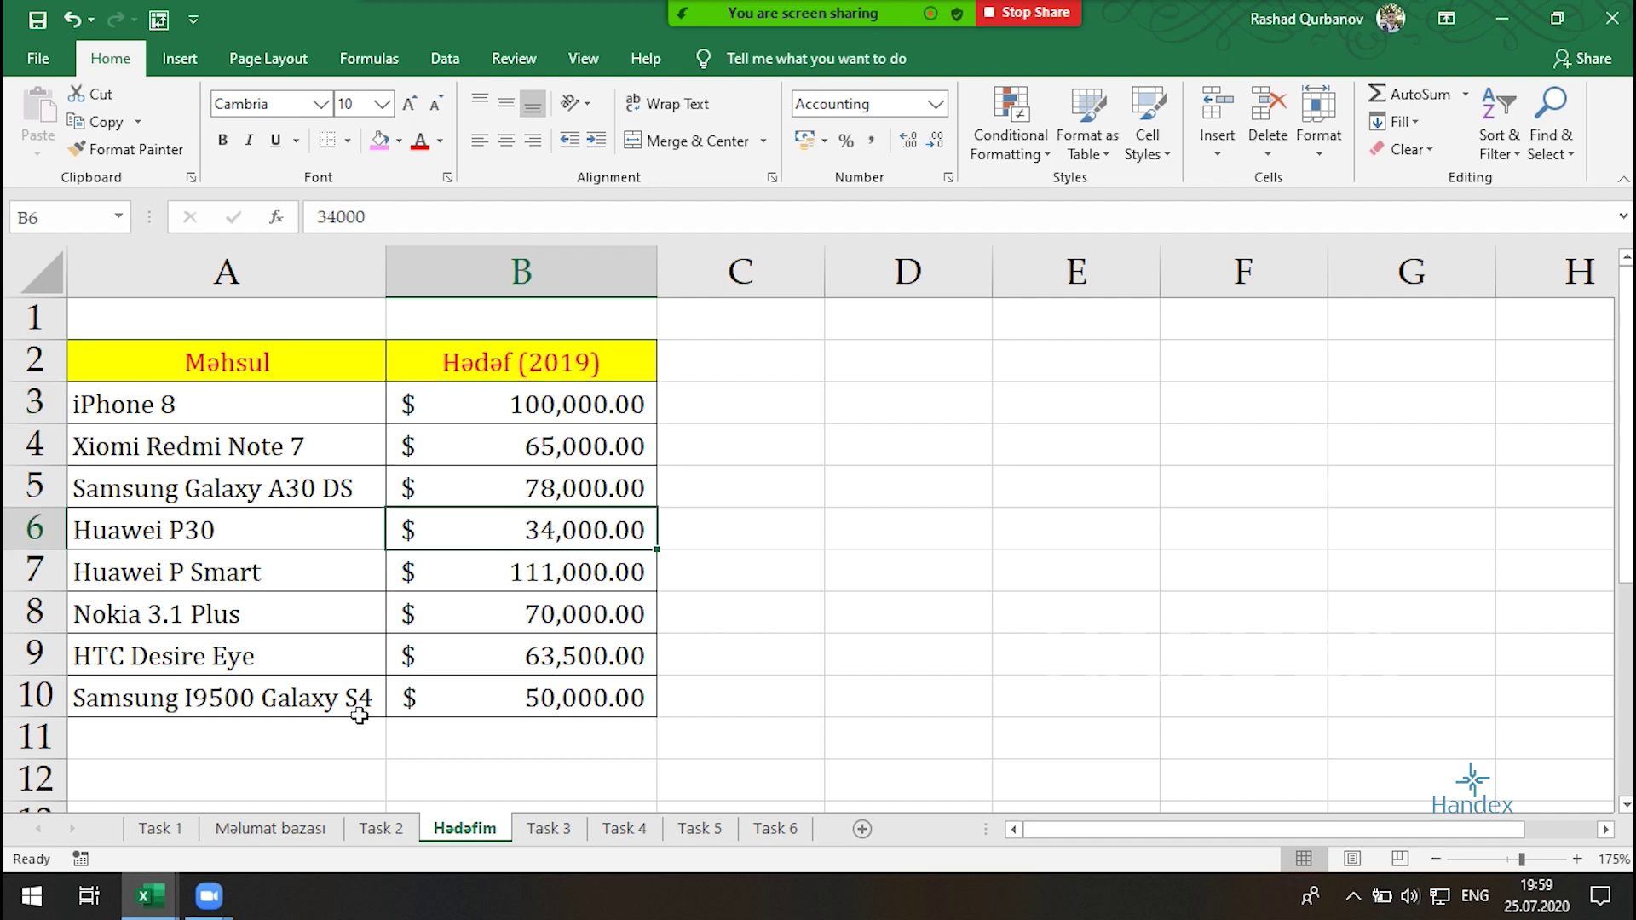
pyautogui.click(381, 831)
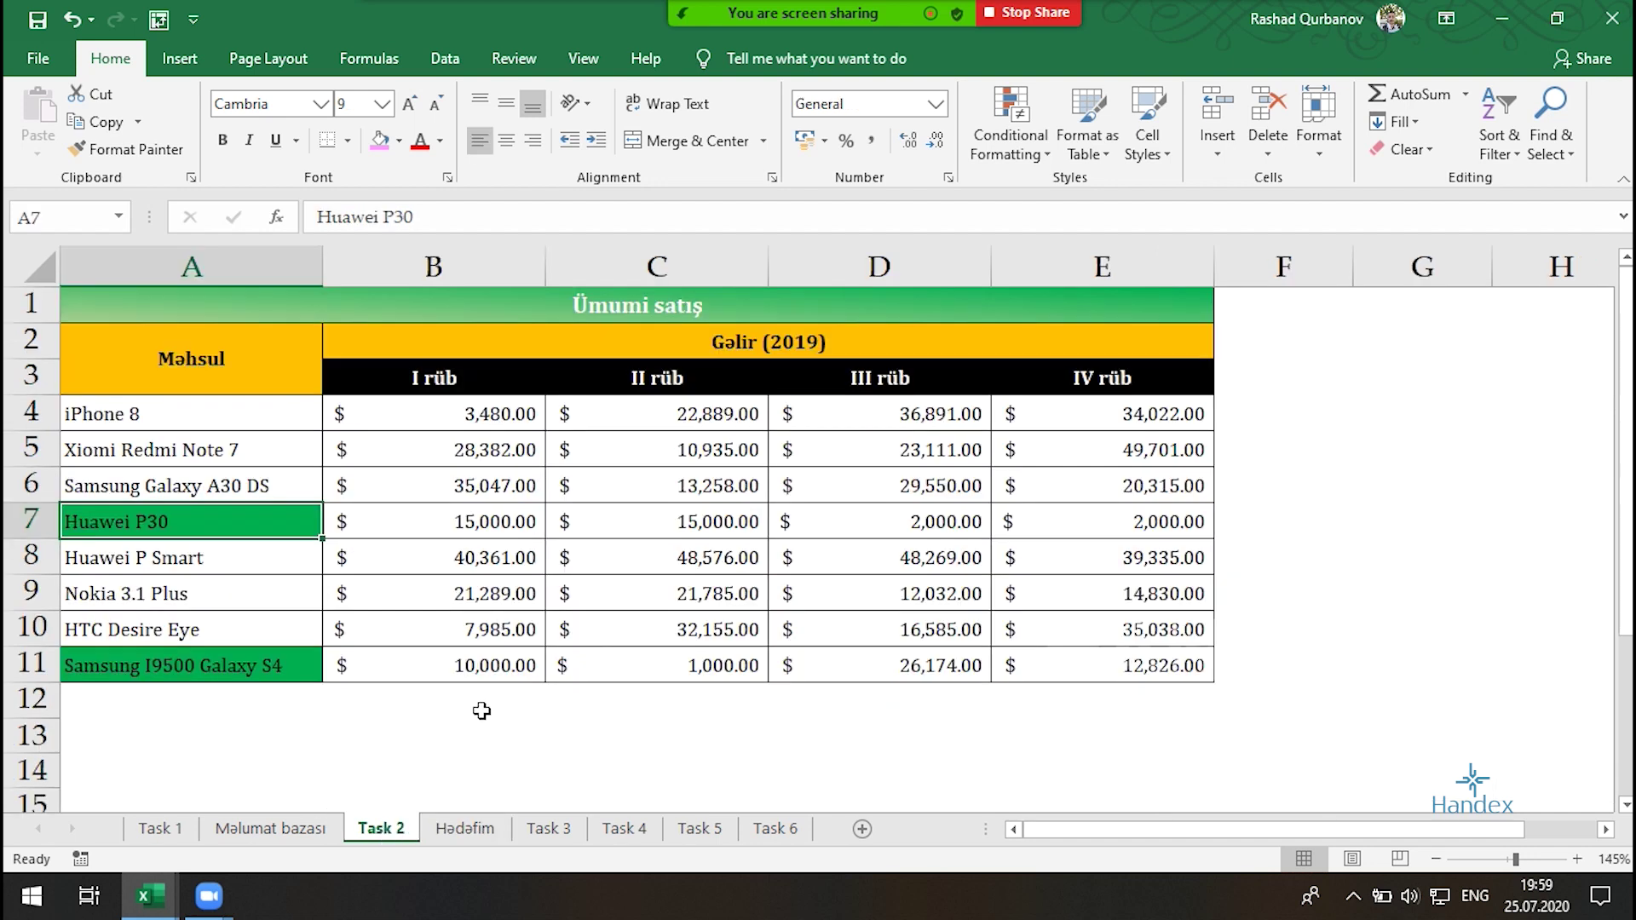
# Review the green VLOOKUP rule in the Rules Manager, then select product names A4:A11
pyautogui.click(1017, 135)
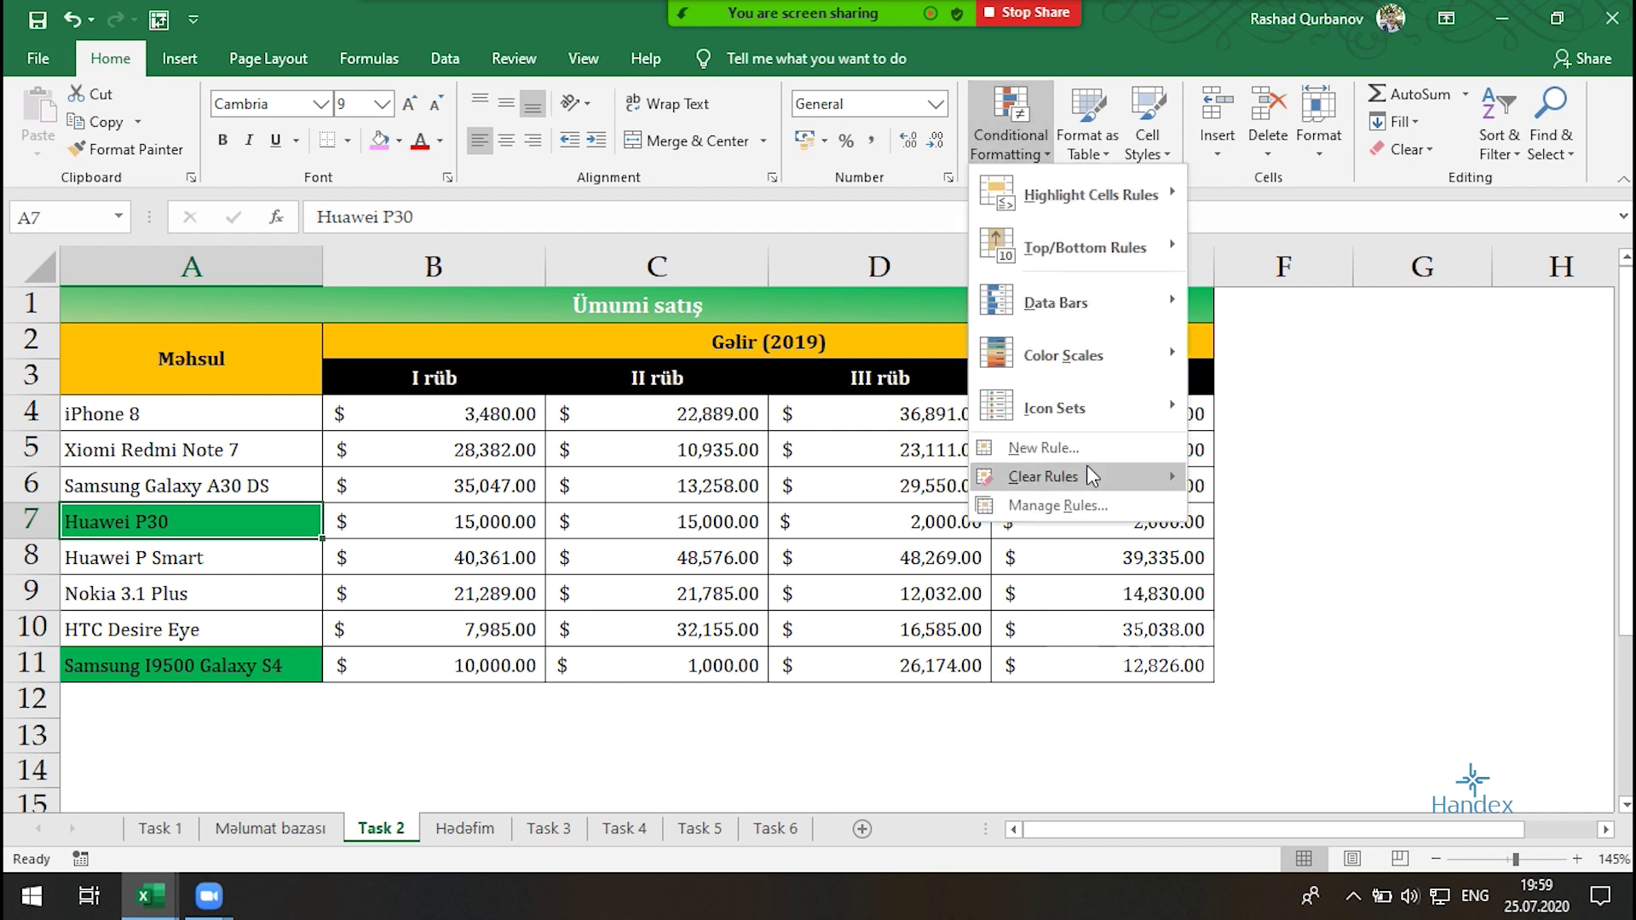
pyautogui.click(1083, 498)
pyautogui.doubleClick(857, 281)
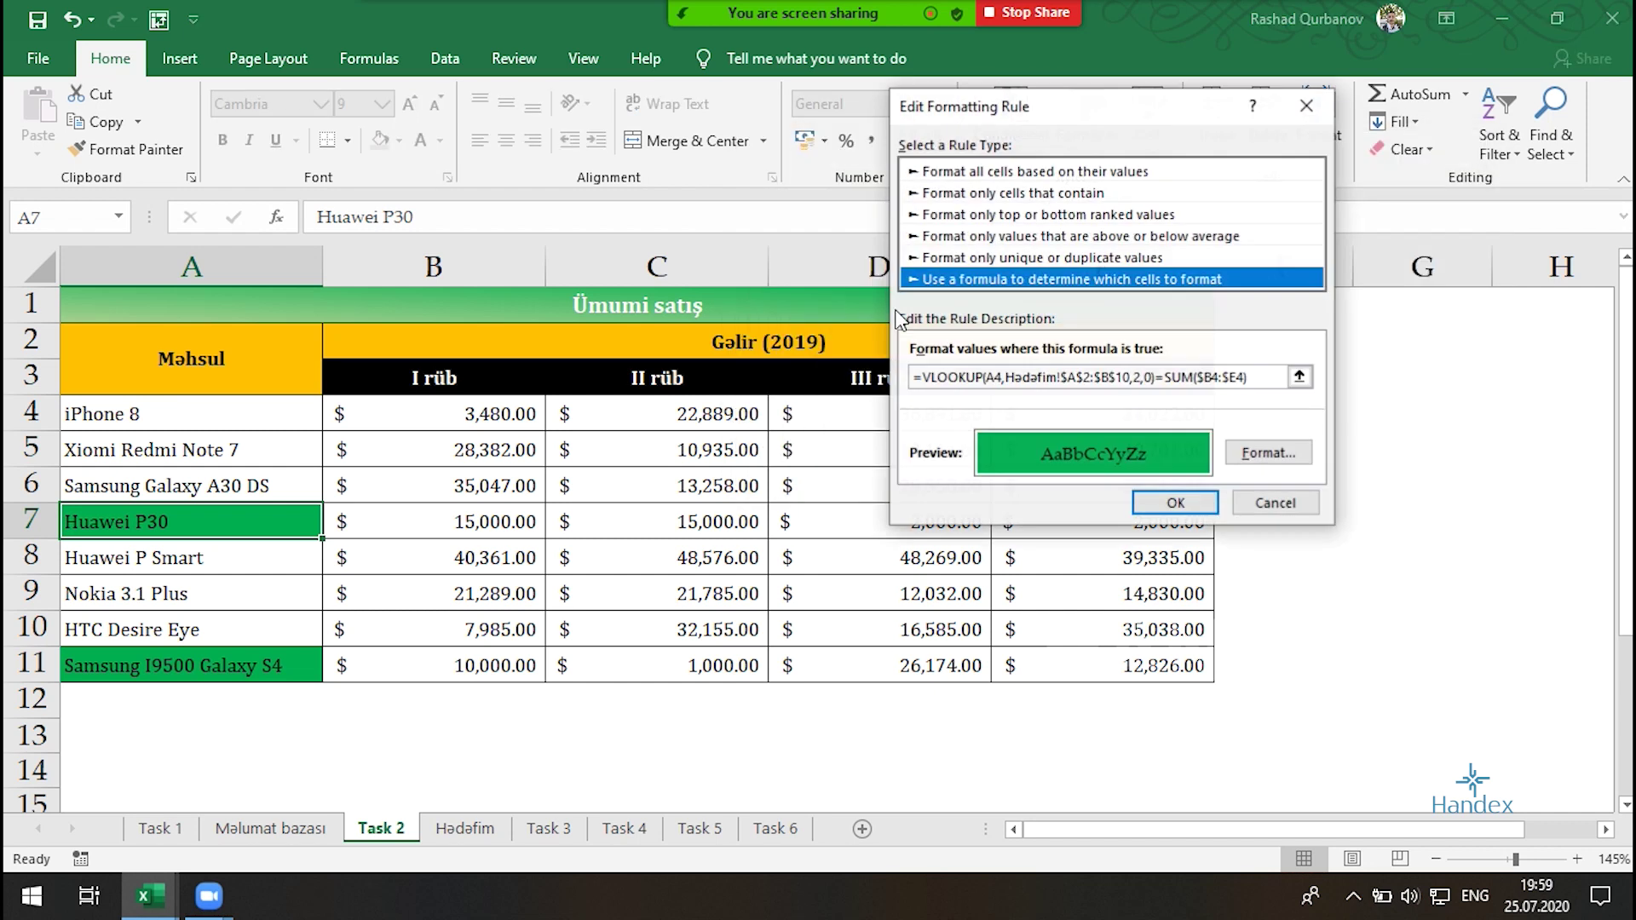
pyautogui.press('Return')
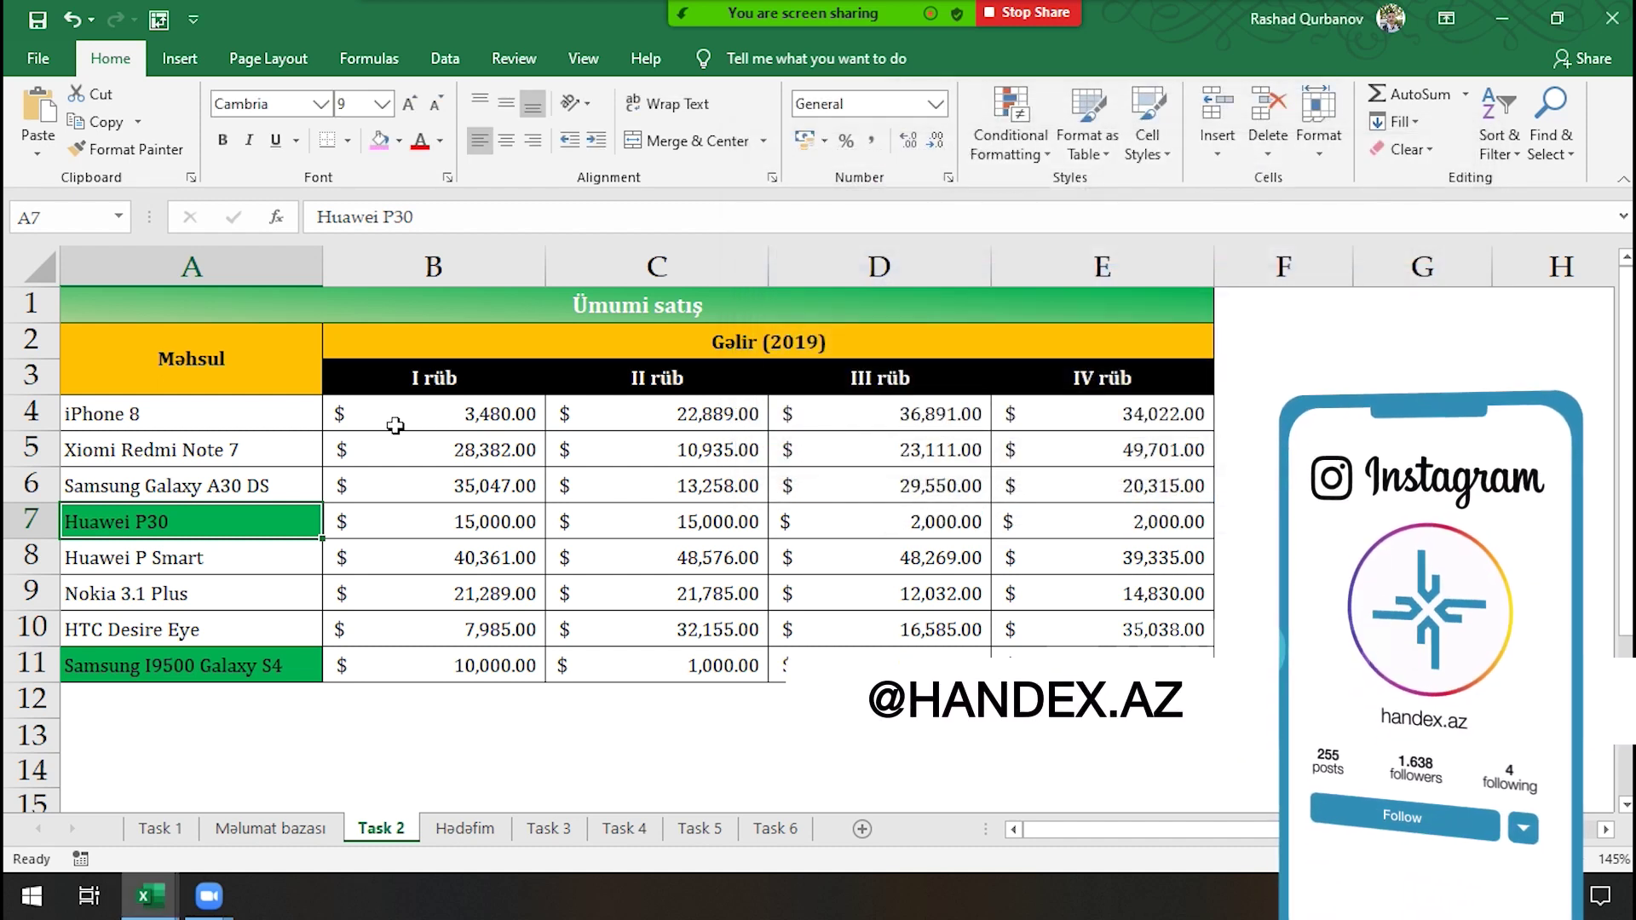
pyautogui.moveTo(170, 414); pyautogui.dragTo(187, 665)
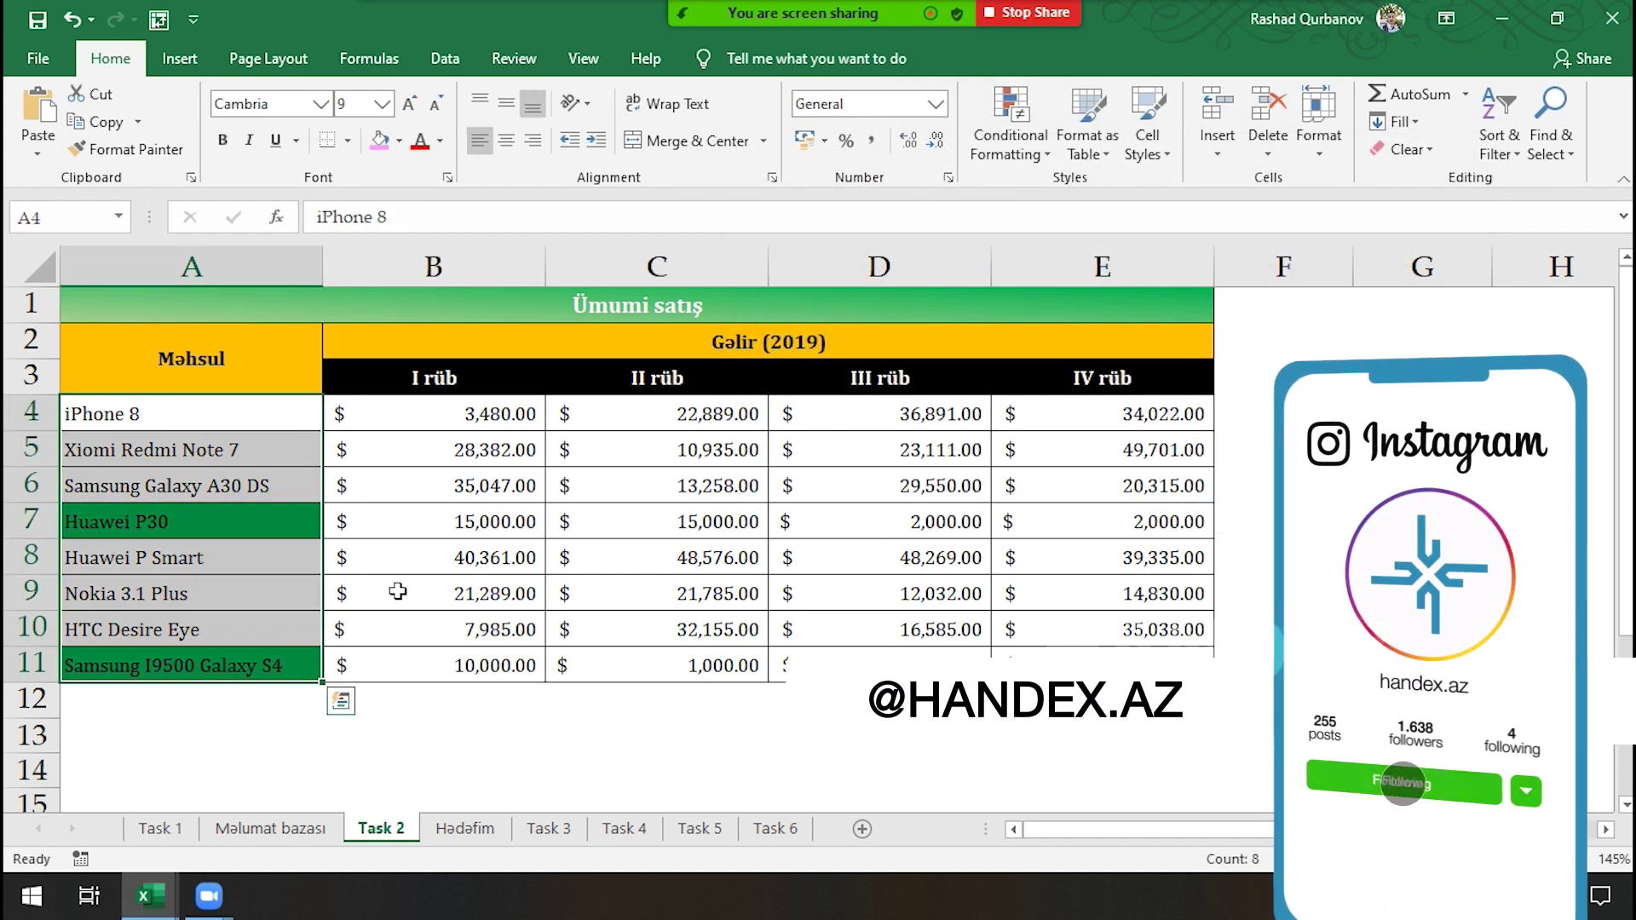
# Abandon a draft rule and reopen the green rule to view its formula
pyautogui.click(1008, 153)
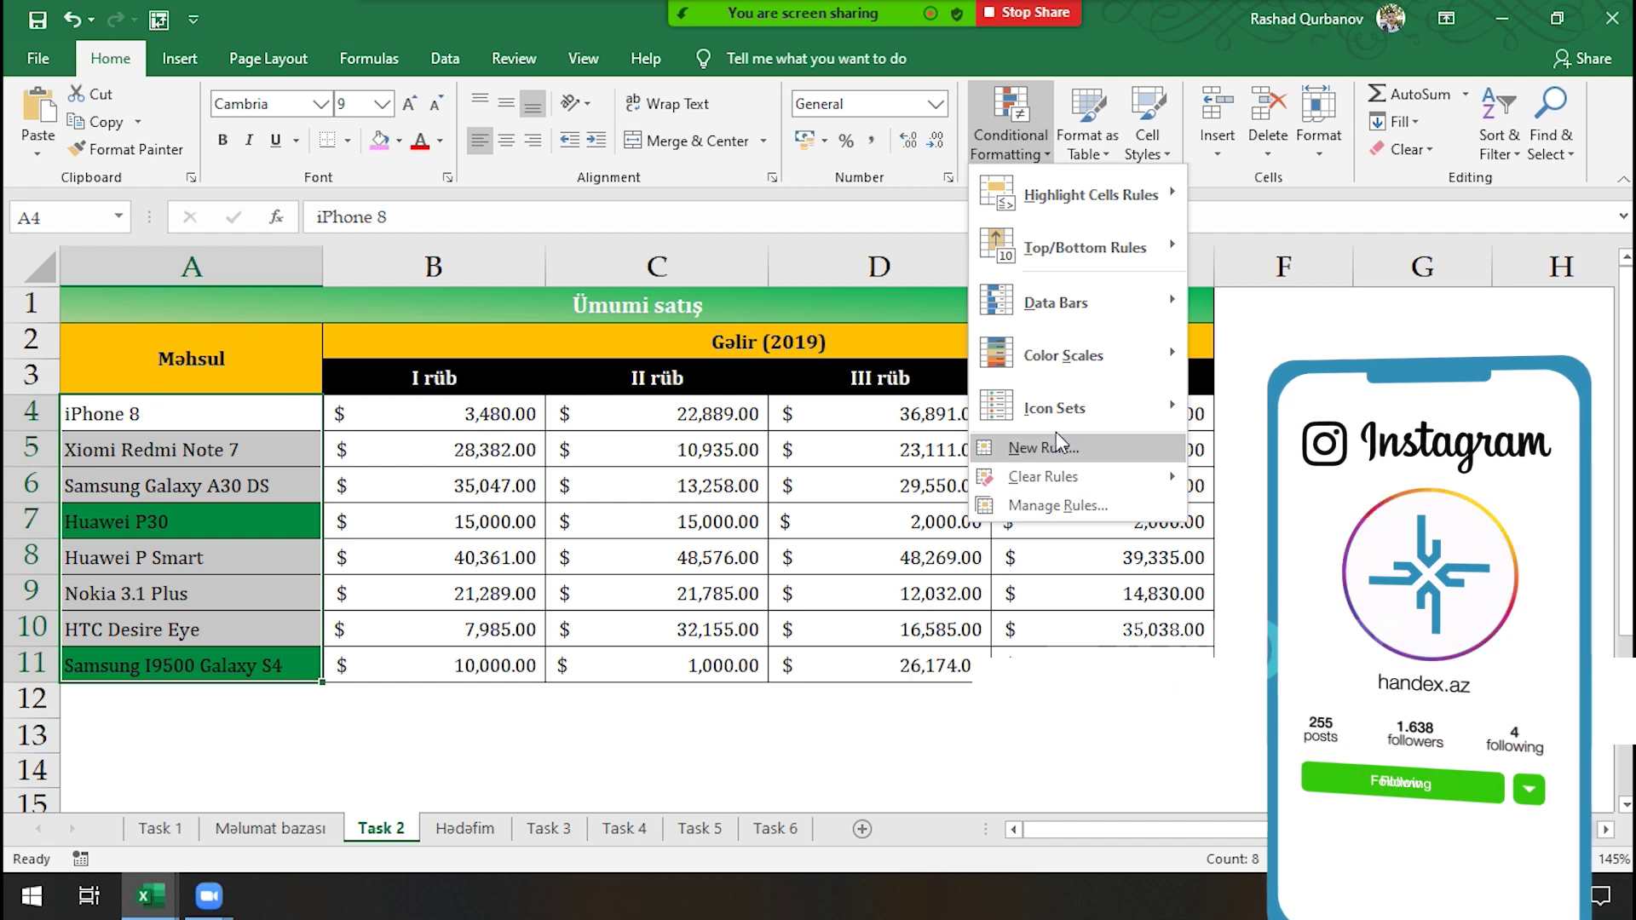
pyautogui.click(1031, 447)
pyautogui.click(980, 252)
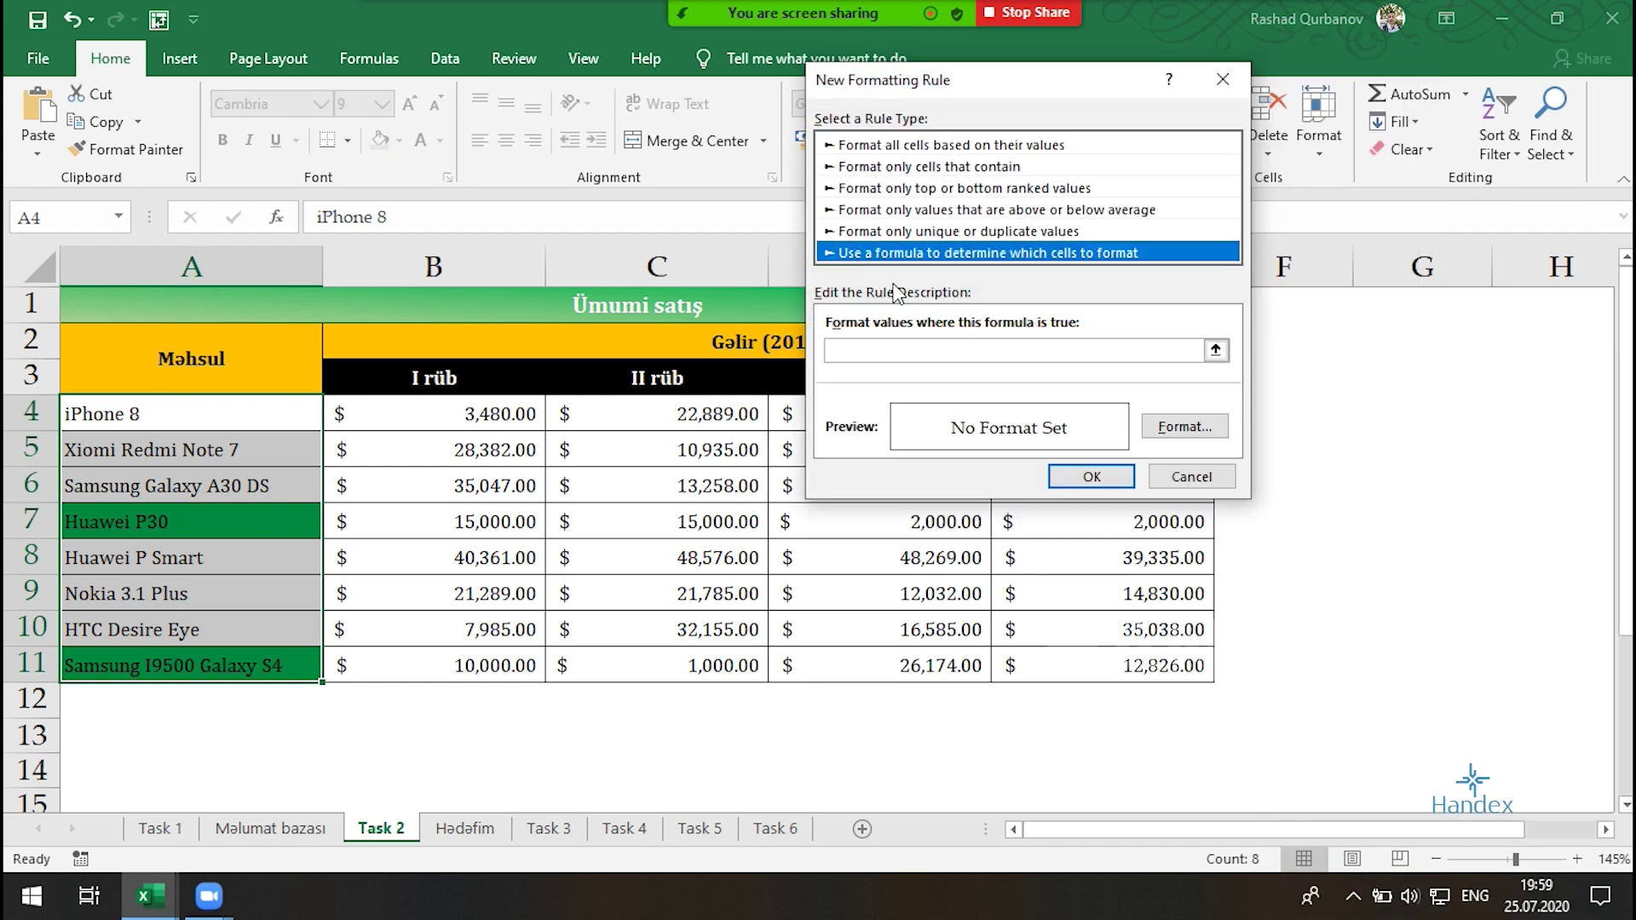
pyautogui.click(953, 355)
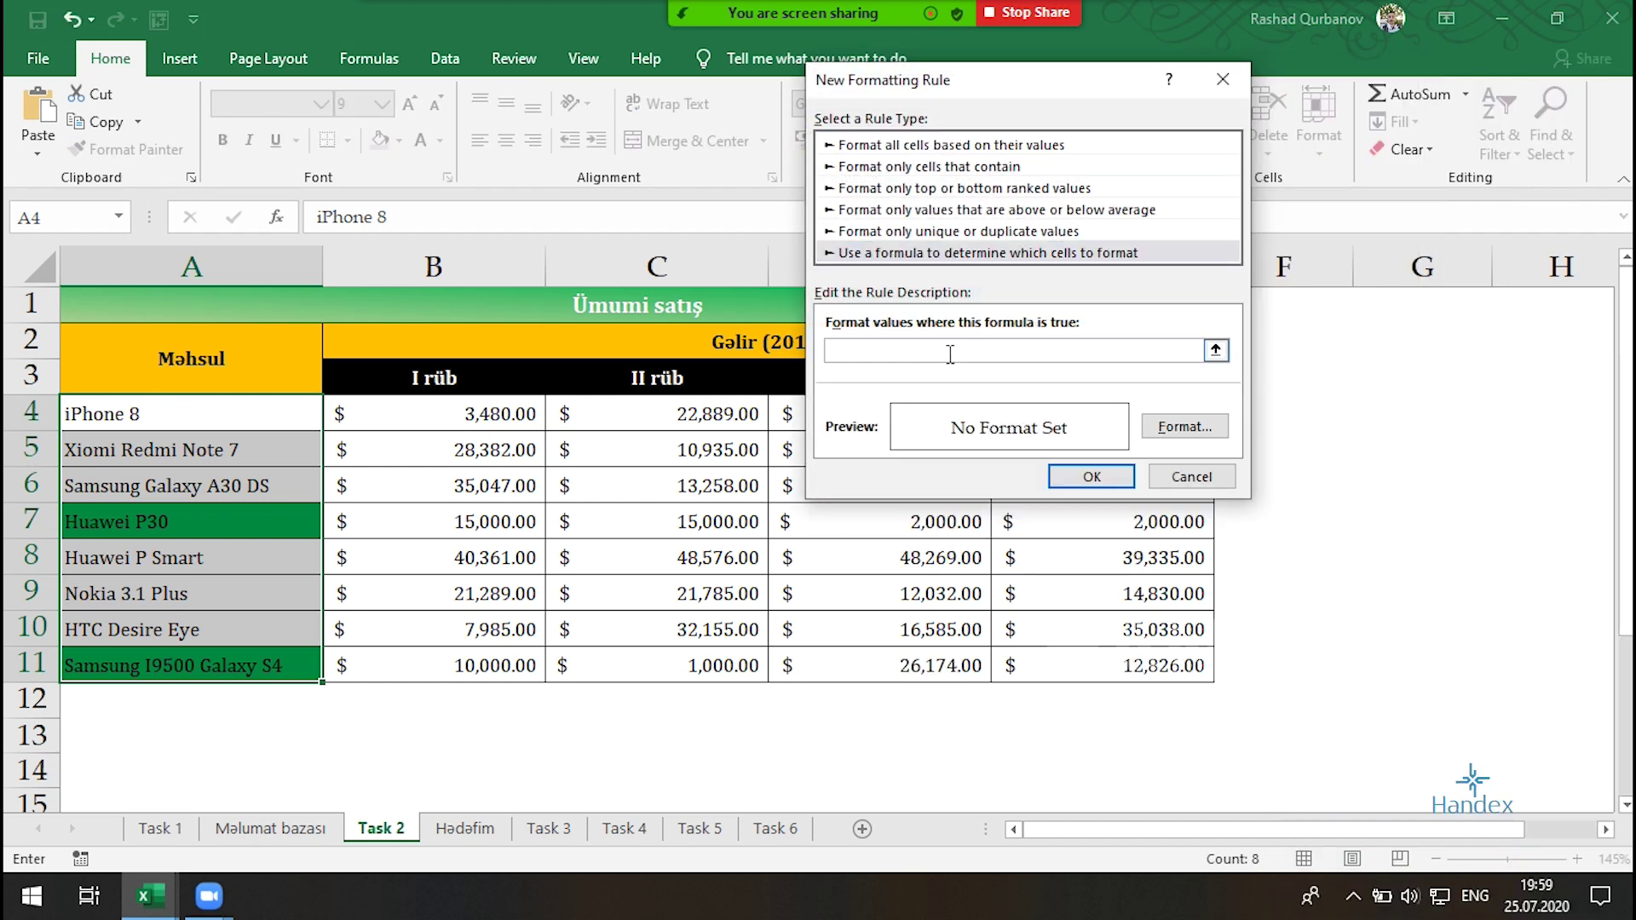
pyautogui.click(1106, 254)
pyautogui.press('Escape')
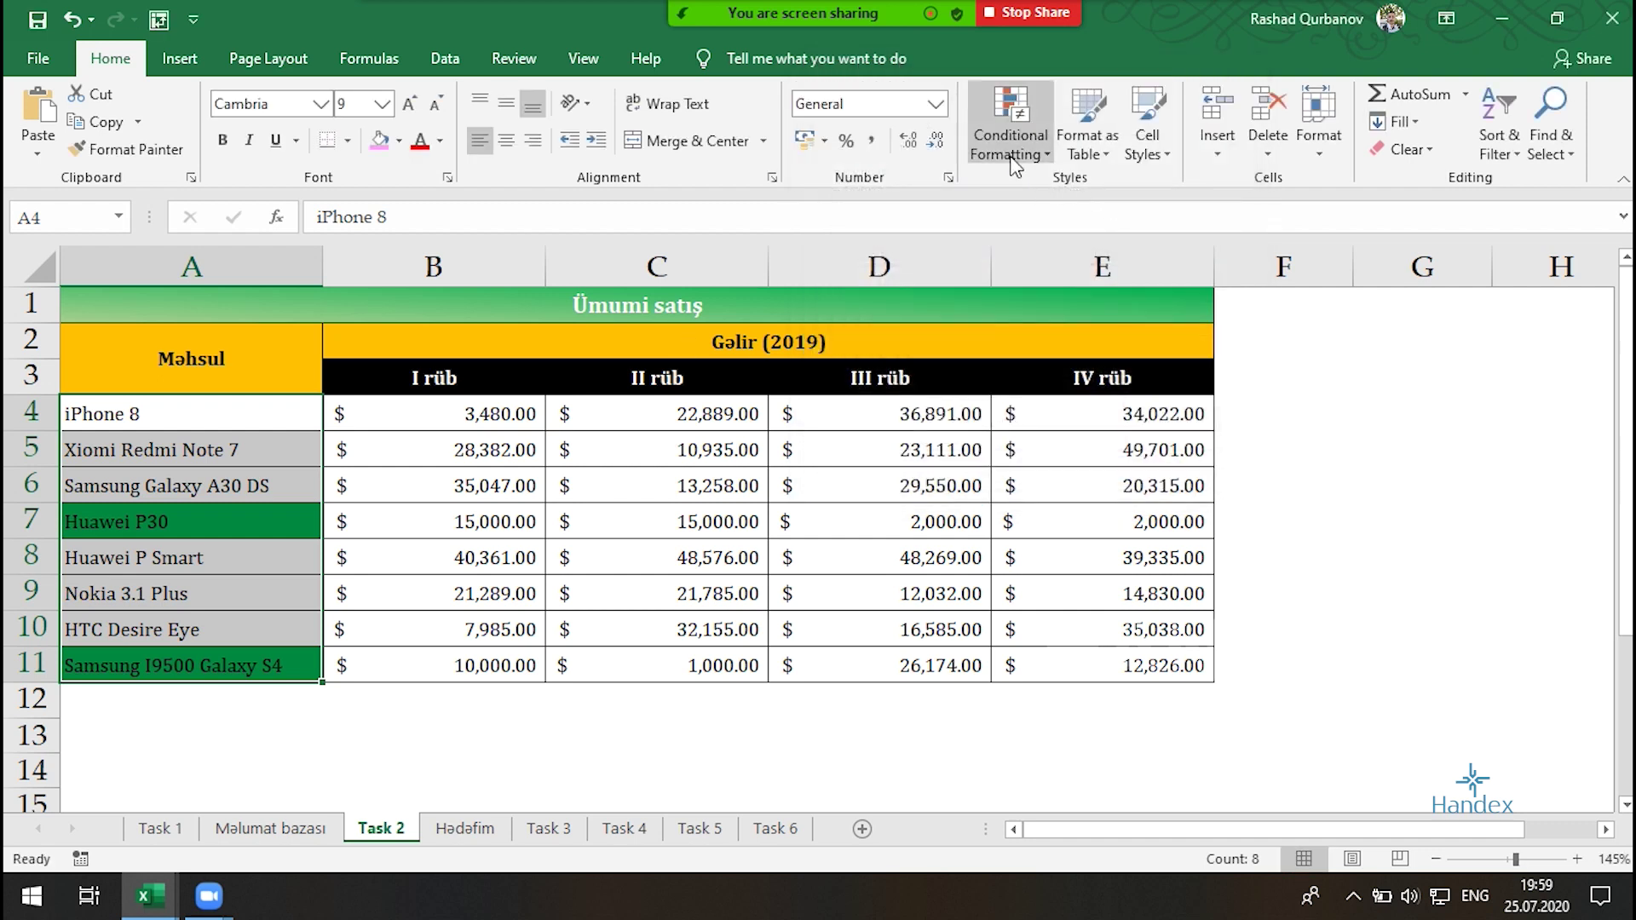
pyautogui.click(1010, 136)
pyautogui.click(1071, 502)
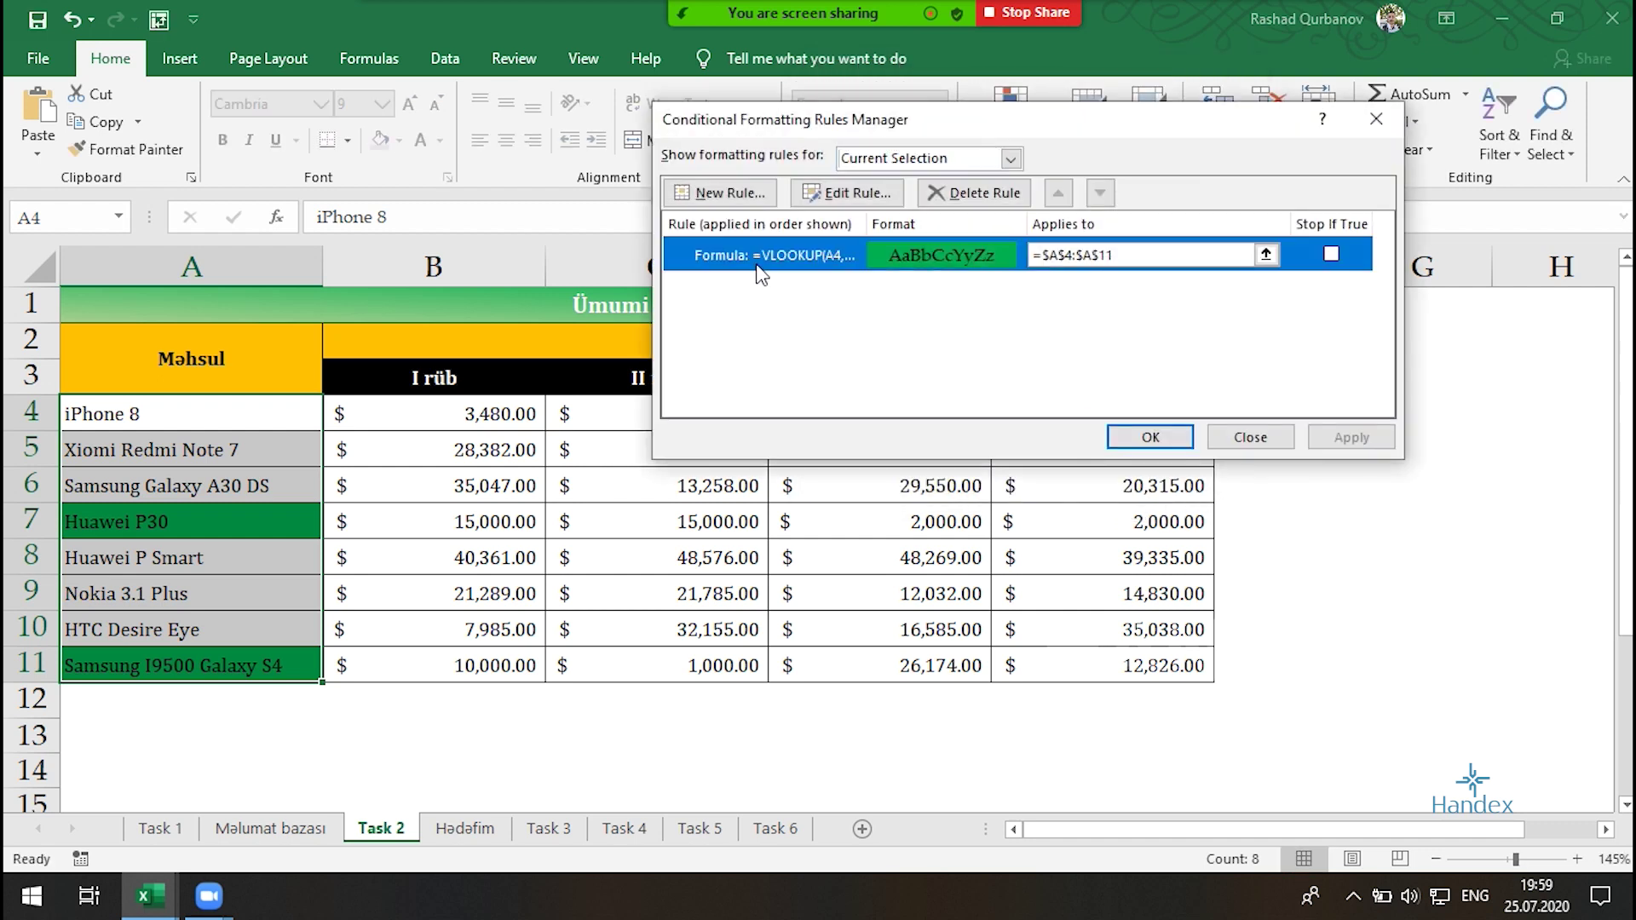
pyautogui.doubleClick(756, 254)
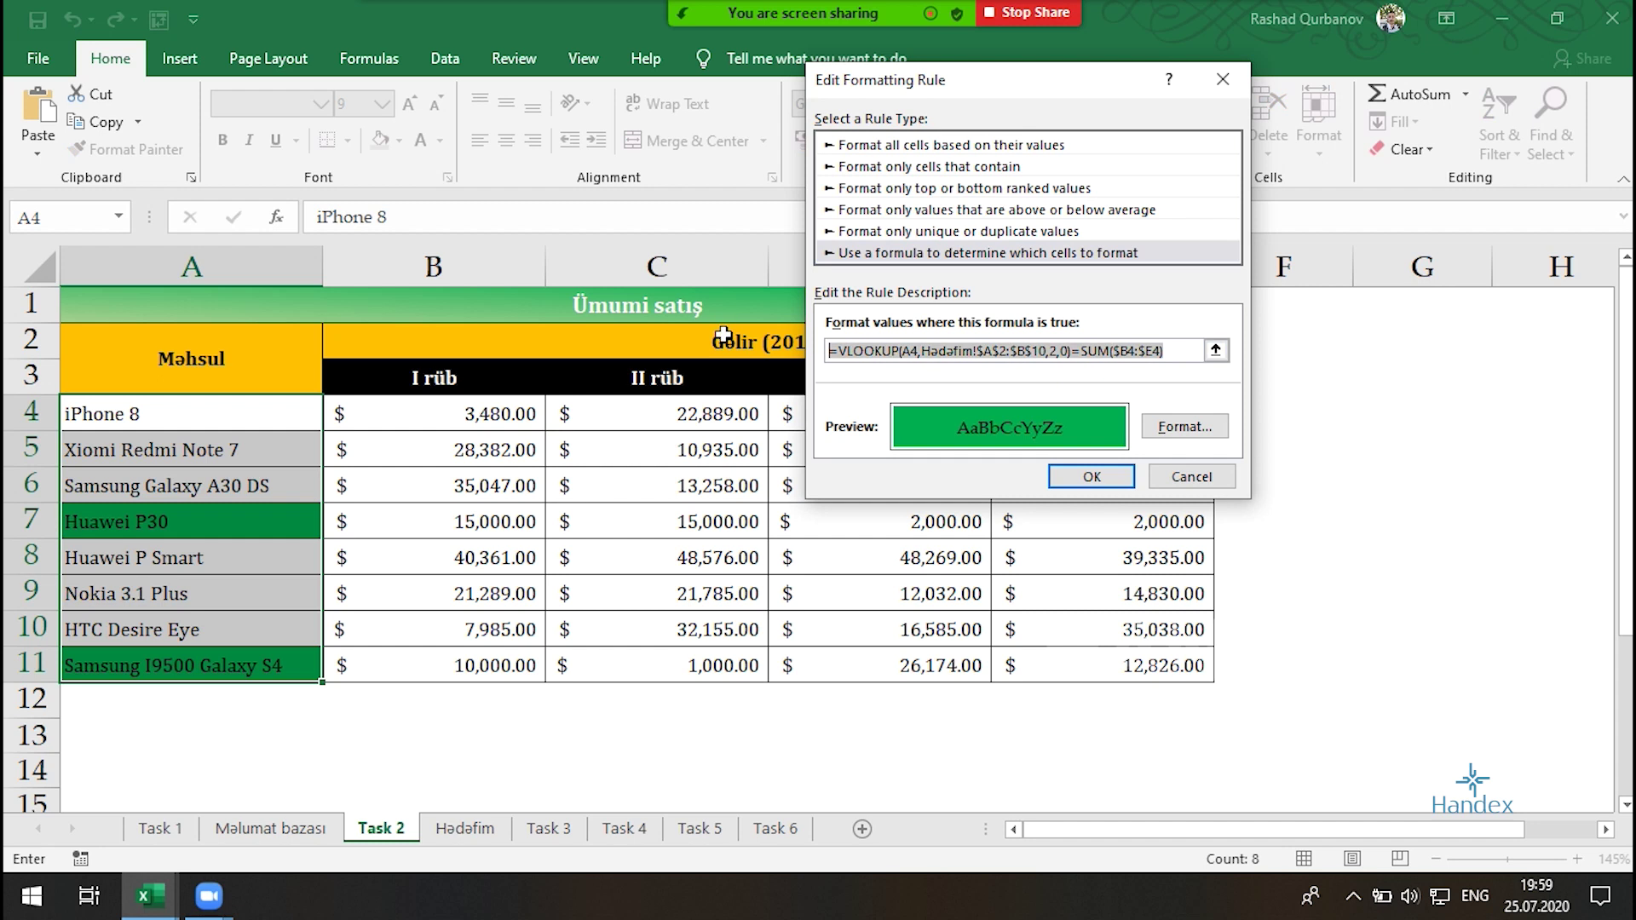
pyautogui.click(1190, 477)
# Add a rule =VLOOKUP(A4,Hədəfim!$A$2:$B$10,2,0)>SUM($B4:$E4) with red fill
pyautogui.click(719, 194)
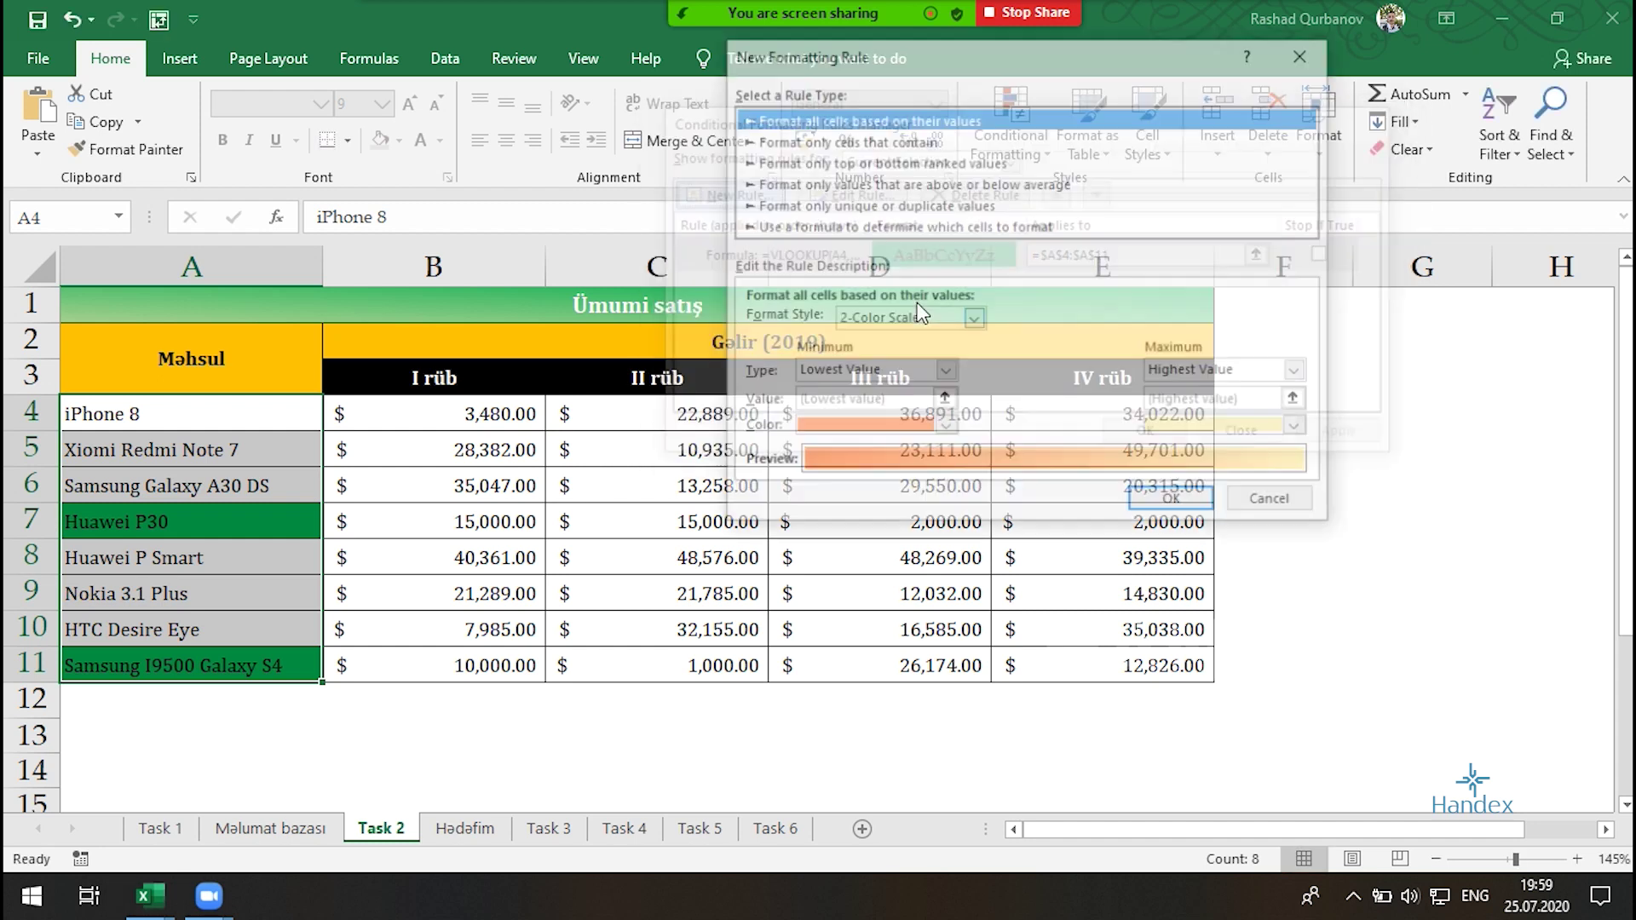
pyautogui.click(924, 226)
pyautogui.click(932, 324)
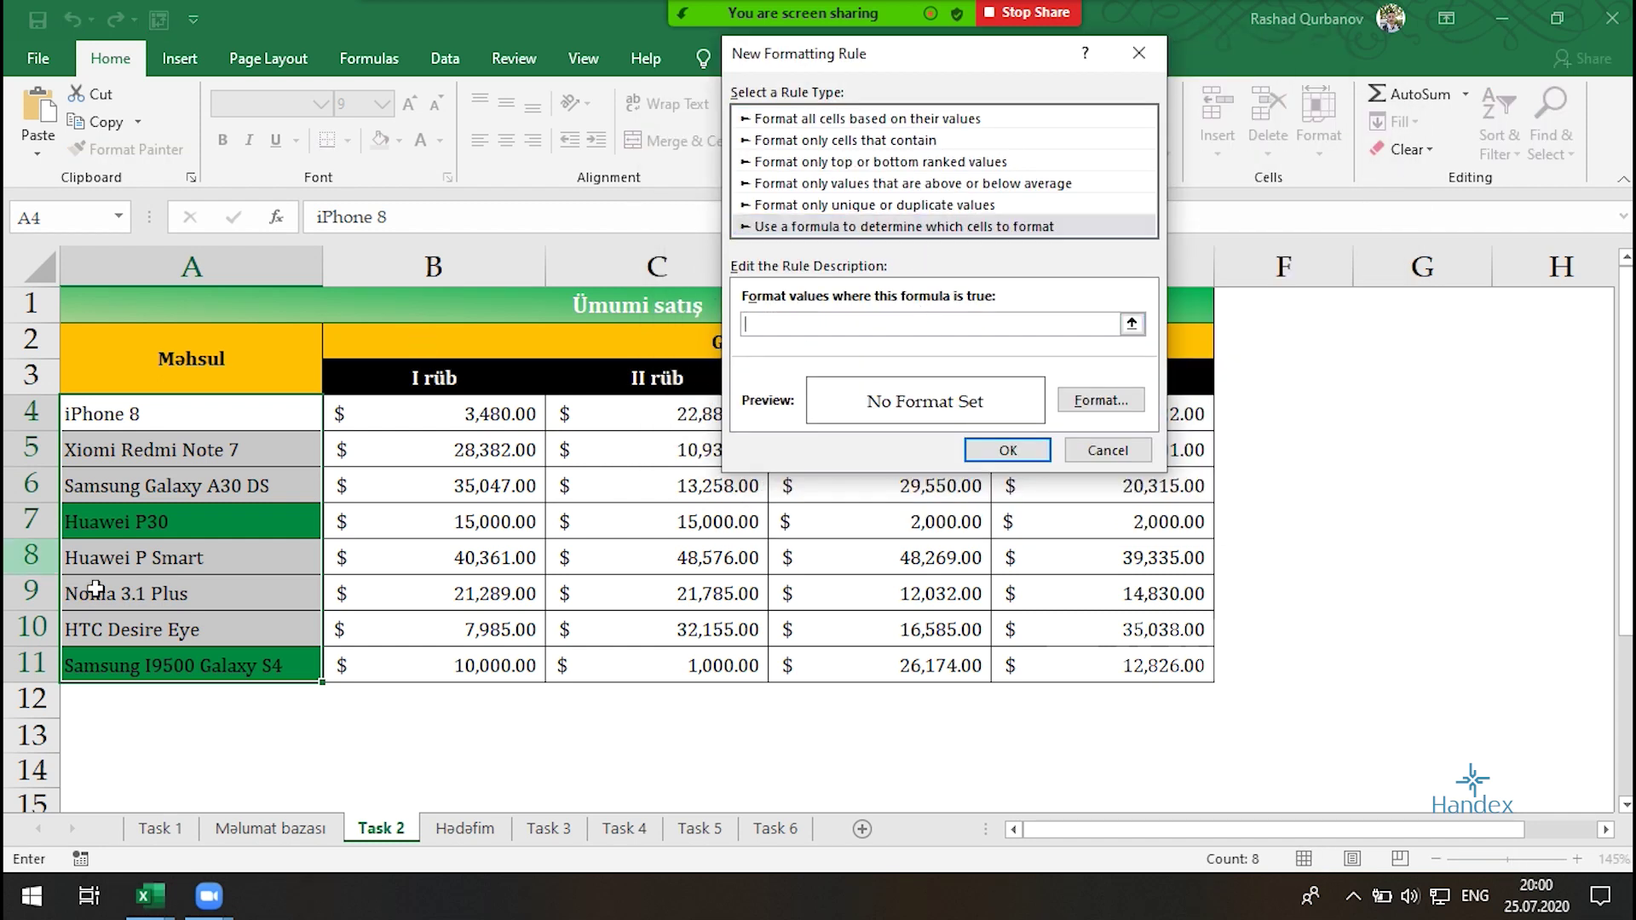
pyautogui.write('=VLOOKUP(A4,Hədəfim!$A$2:$B$10,2,0)=SUM($B4:$E4)')
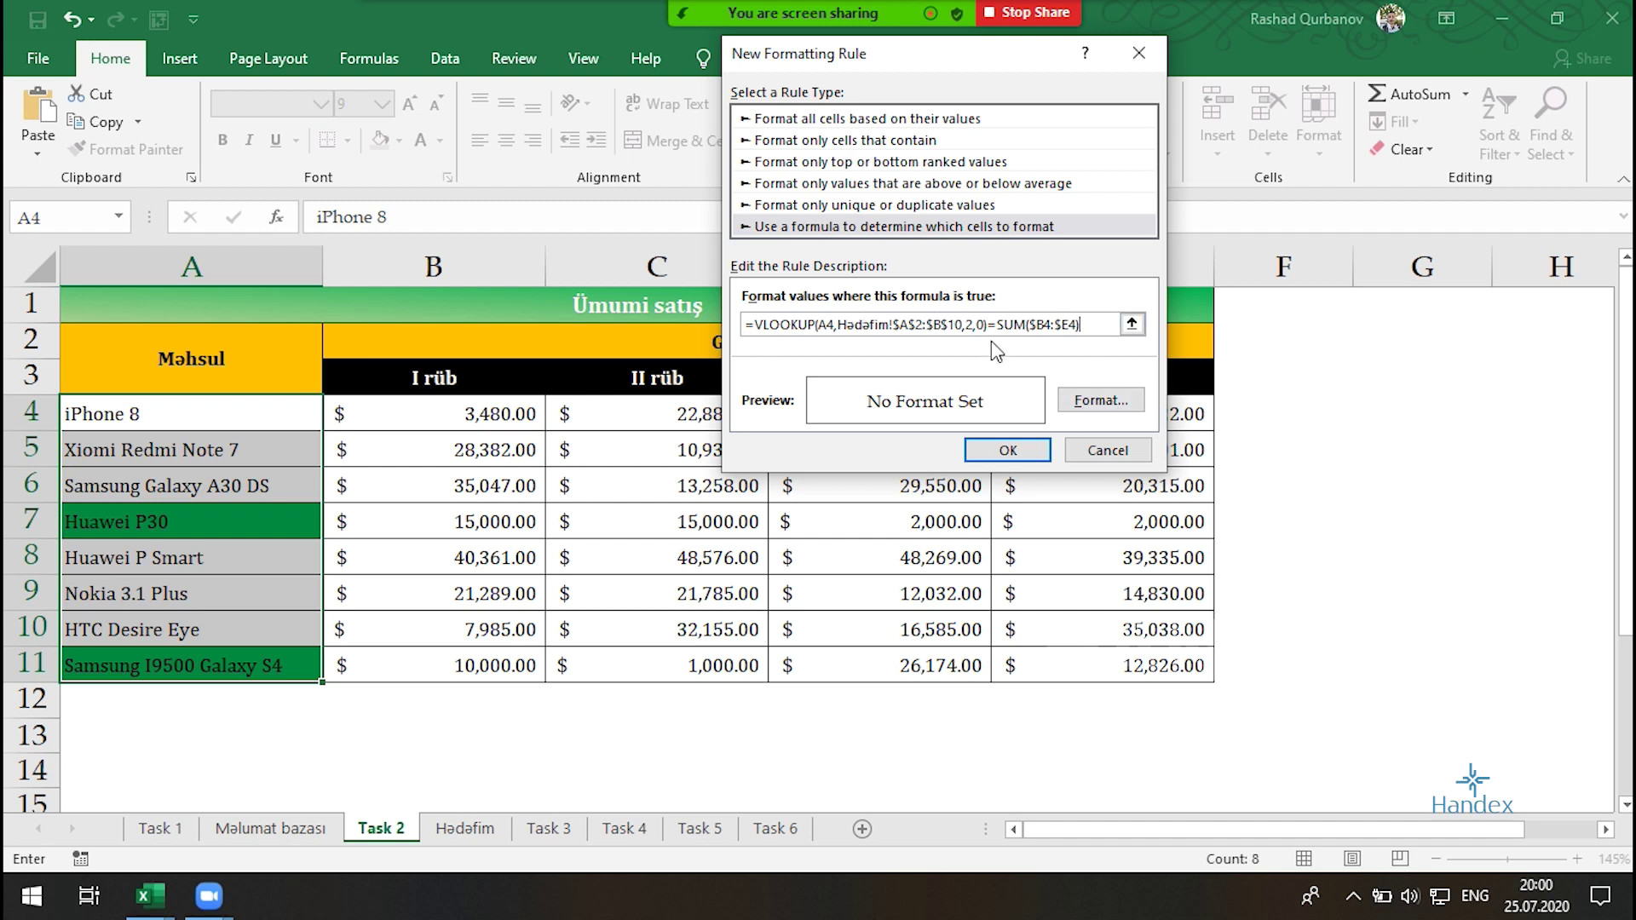
pyautogui.click(991, 325)
pyautogui.press('BackSpace')
pyautogui.write('>')
pyautogui.press('Escape')
pyautogui.click(1101, 399)
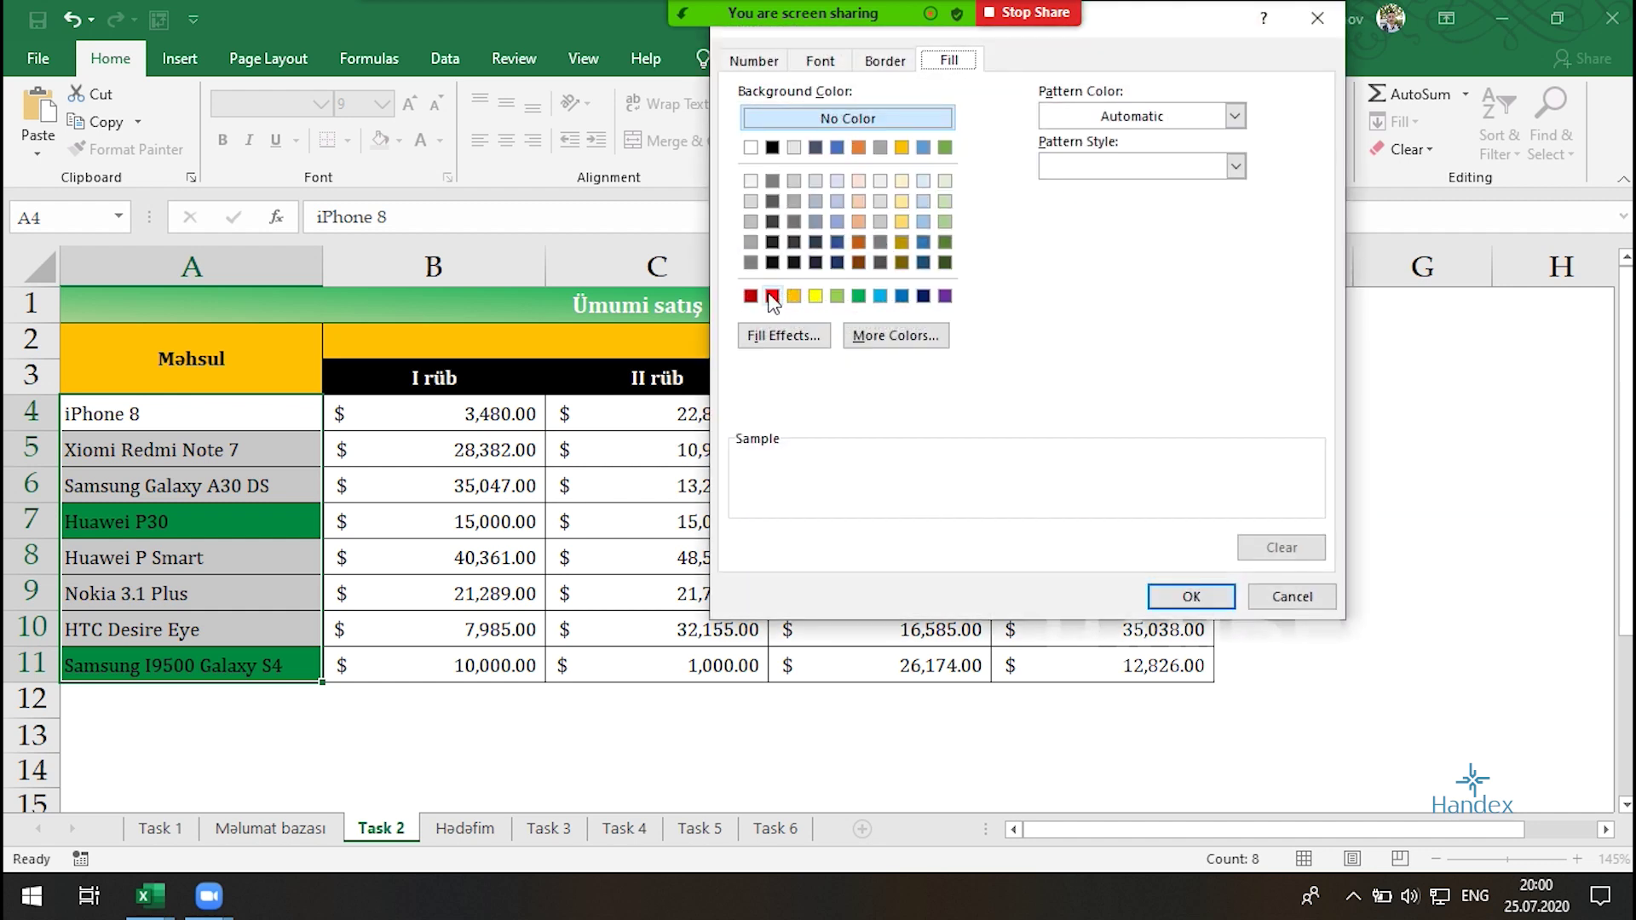
pyautogui.click(772, 296)
pyautogui.click(1191, 597)
pyautogui.press('Return')
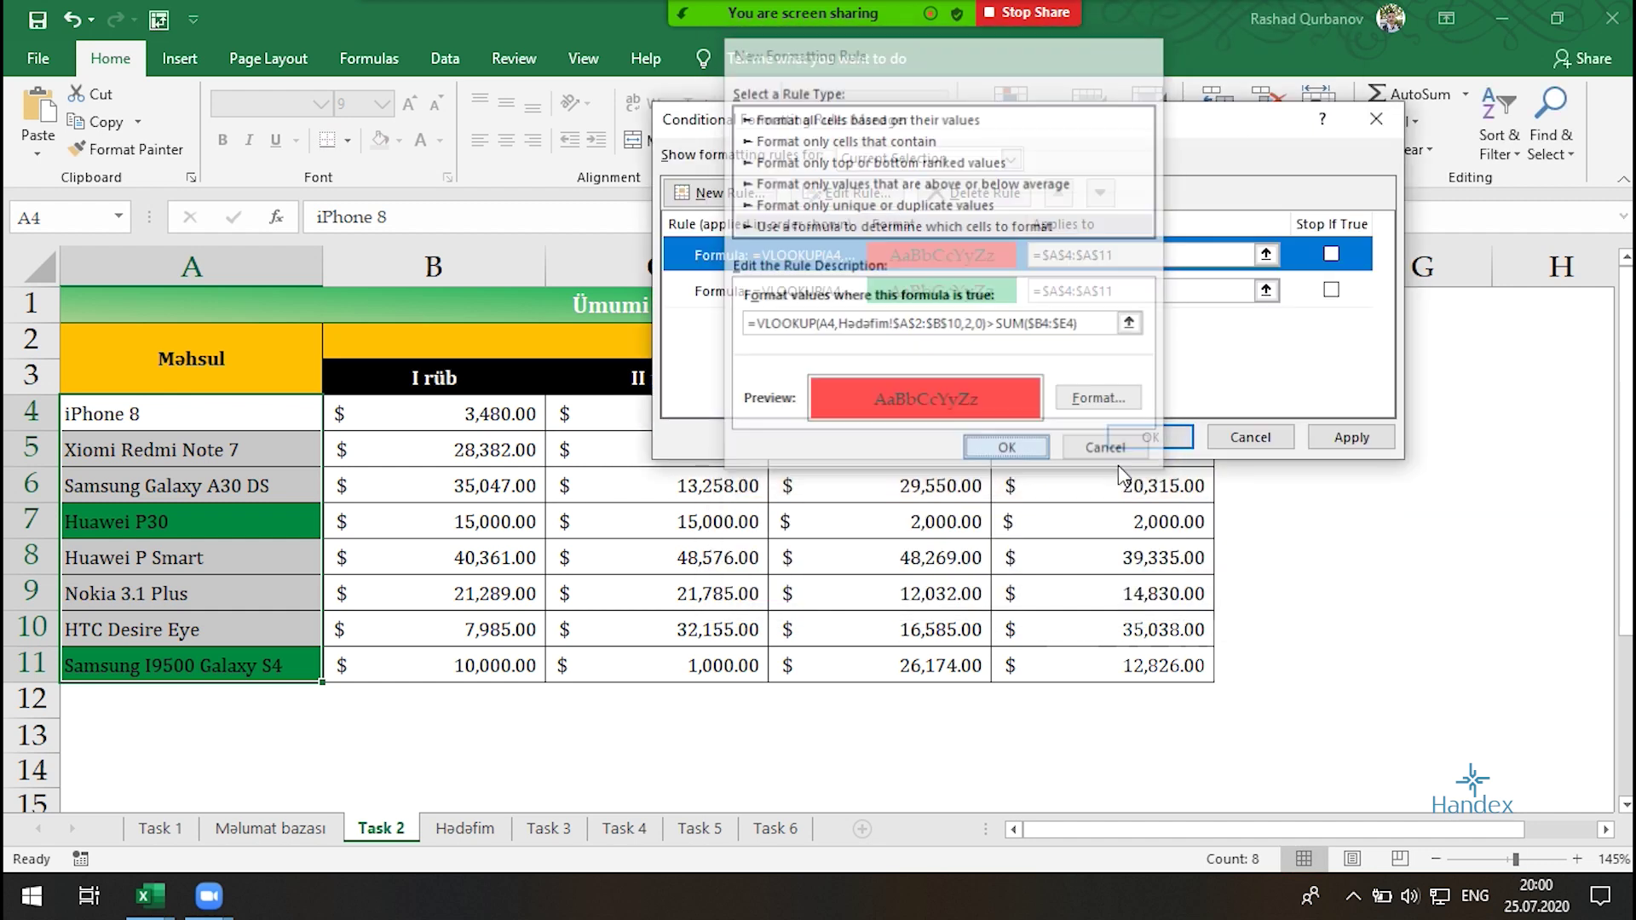
# Add a rule =VLOOKUP(A4,Hədəfim!$A$2:$B$10,2,0)<SUM($B4:$E4) with light-blue fill and apply all rules
pyautogui.click(720, 192)
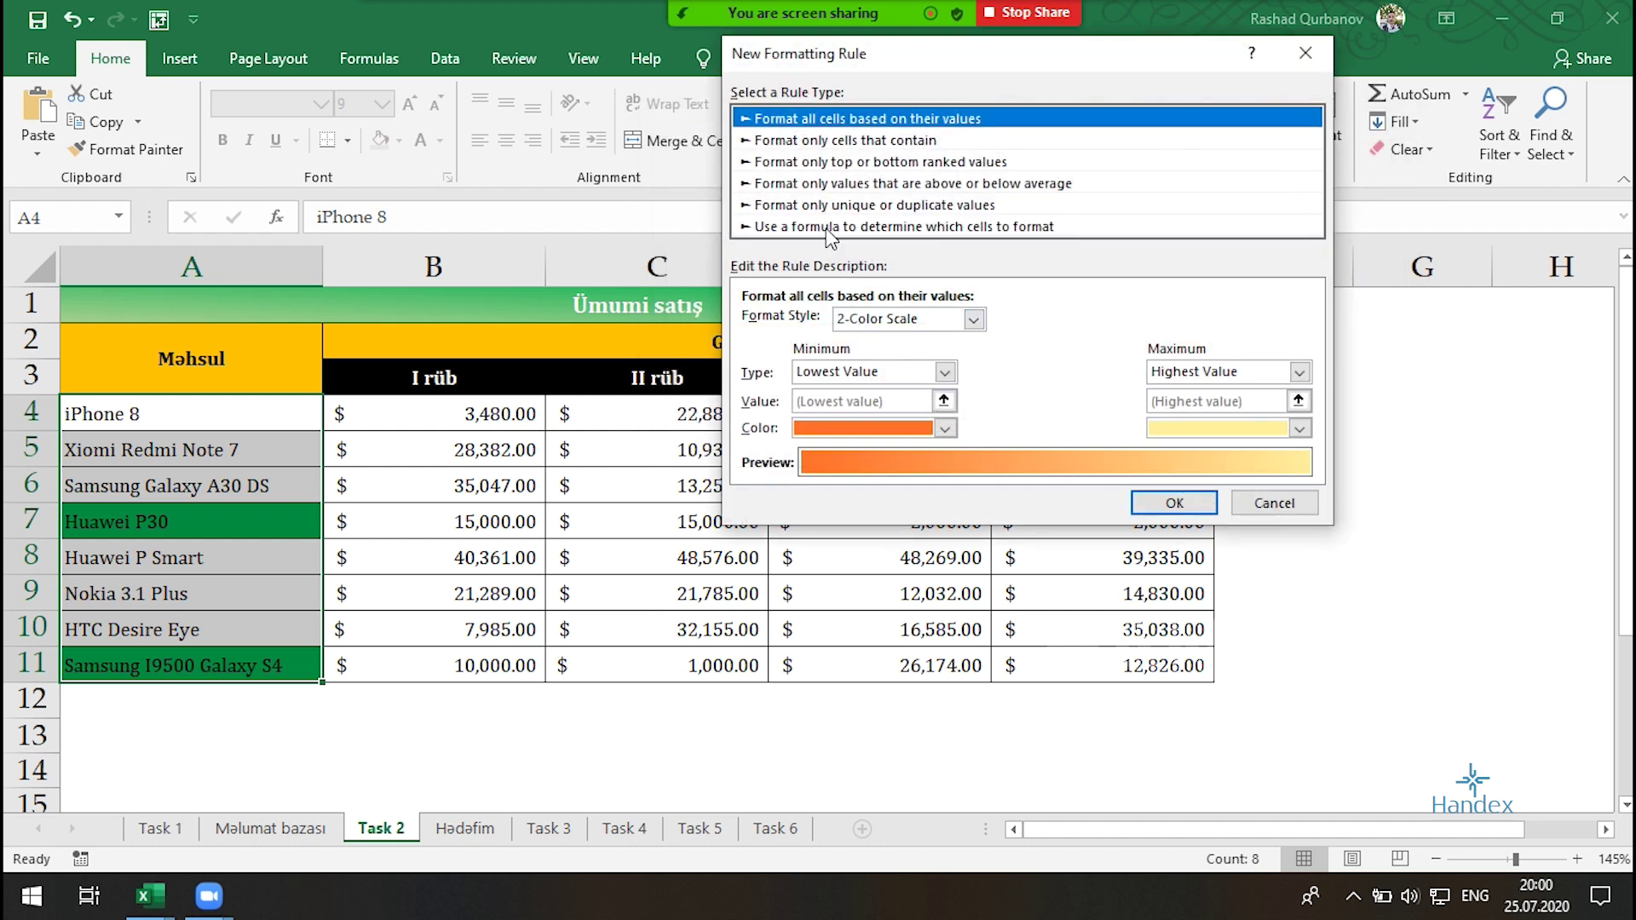
pyautogui.click(831, 227)
pyautogui.click(912, 324)
pyautogui.write('=VLOOKUP(A4,Hədəfim!$A$2:$B$10,2,0)=SUM($B4:$E4)')
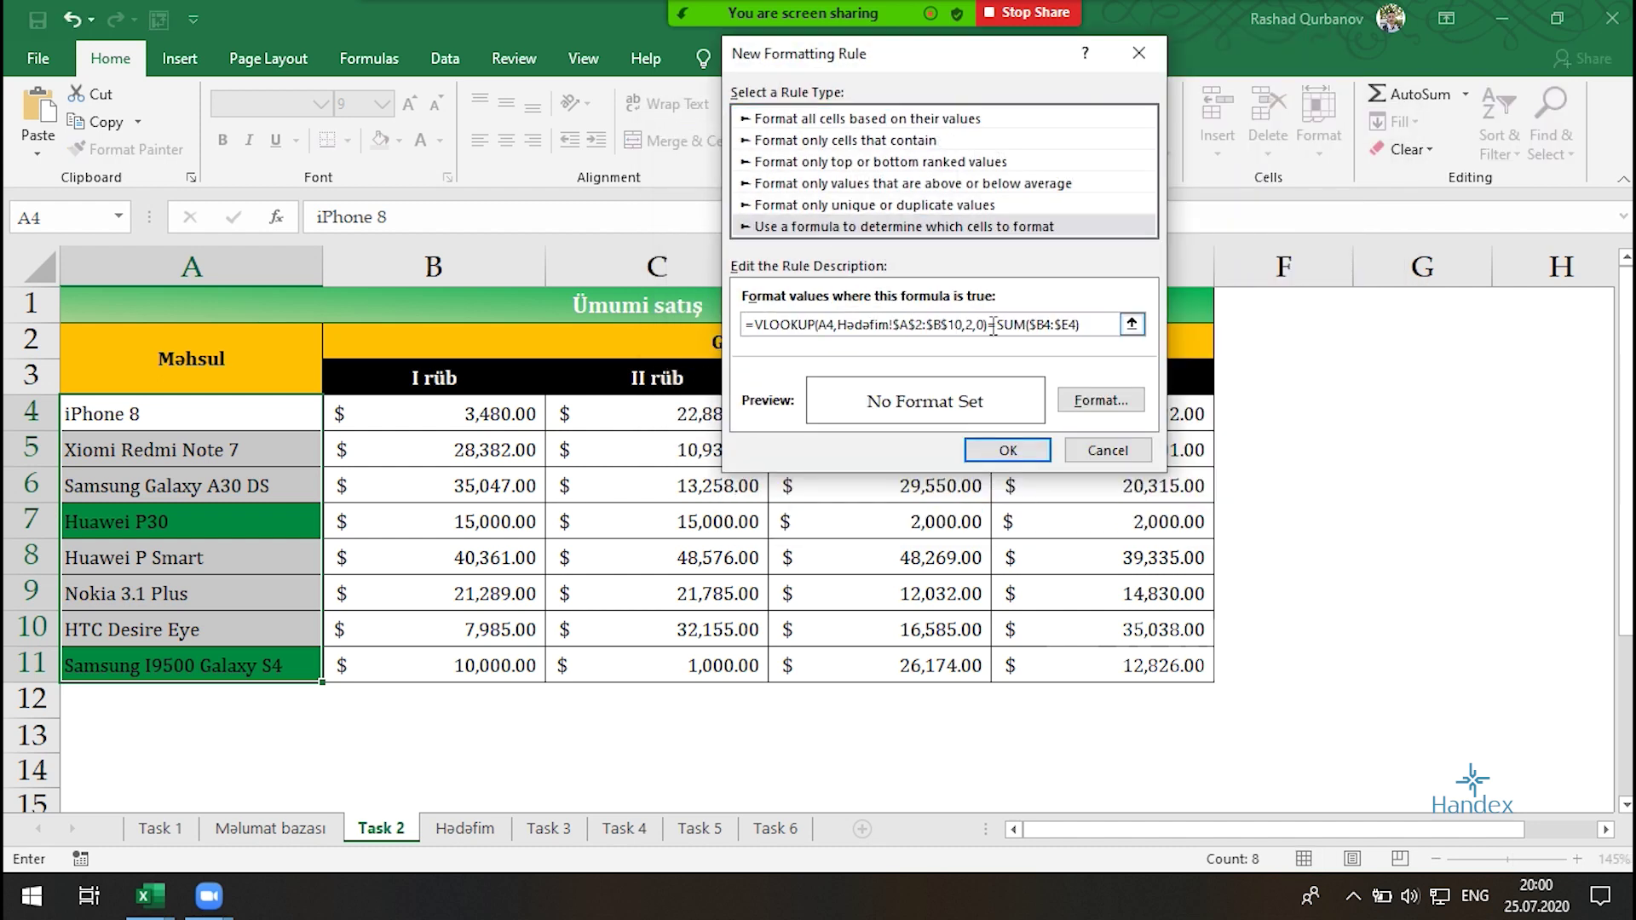
pyautogui.press('Delete')
pyautogui.write('<')
pyautogui.click(1100, 399)
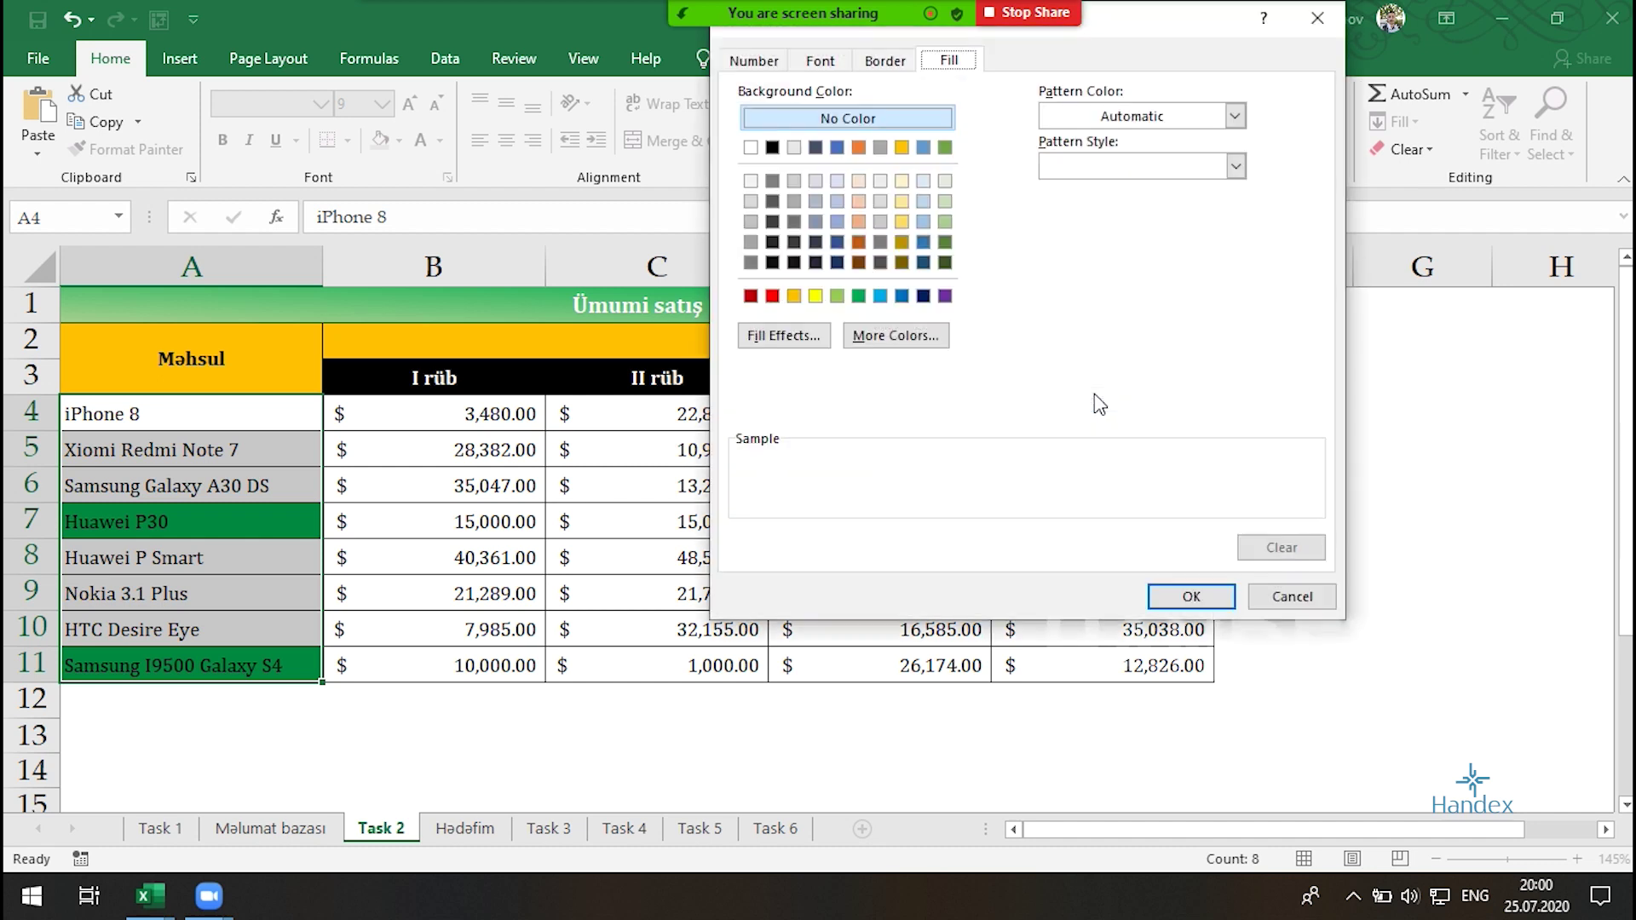
pyautogui.click(880, 296)
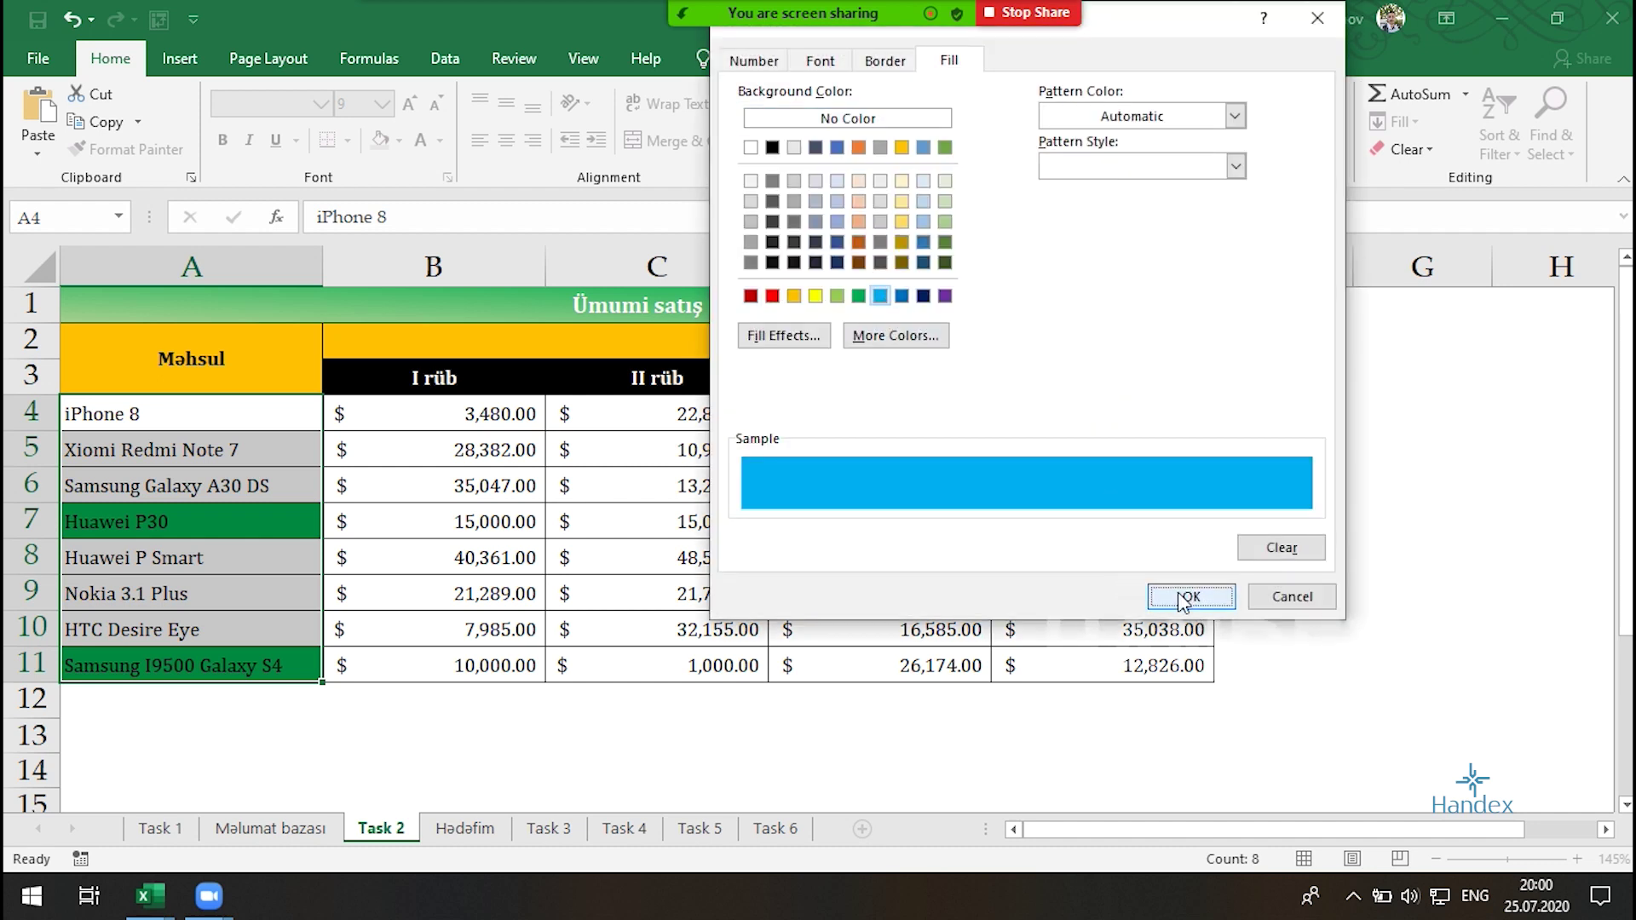
pyautogui.click(1186, 597)
pyautogui.click(1012, 453)
pyautogui.click(1155, 444)
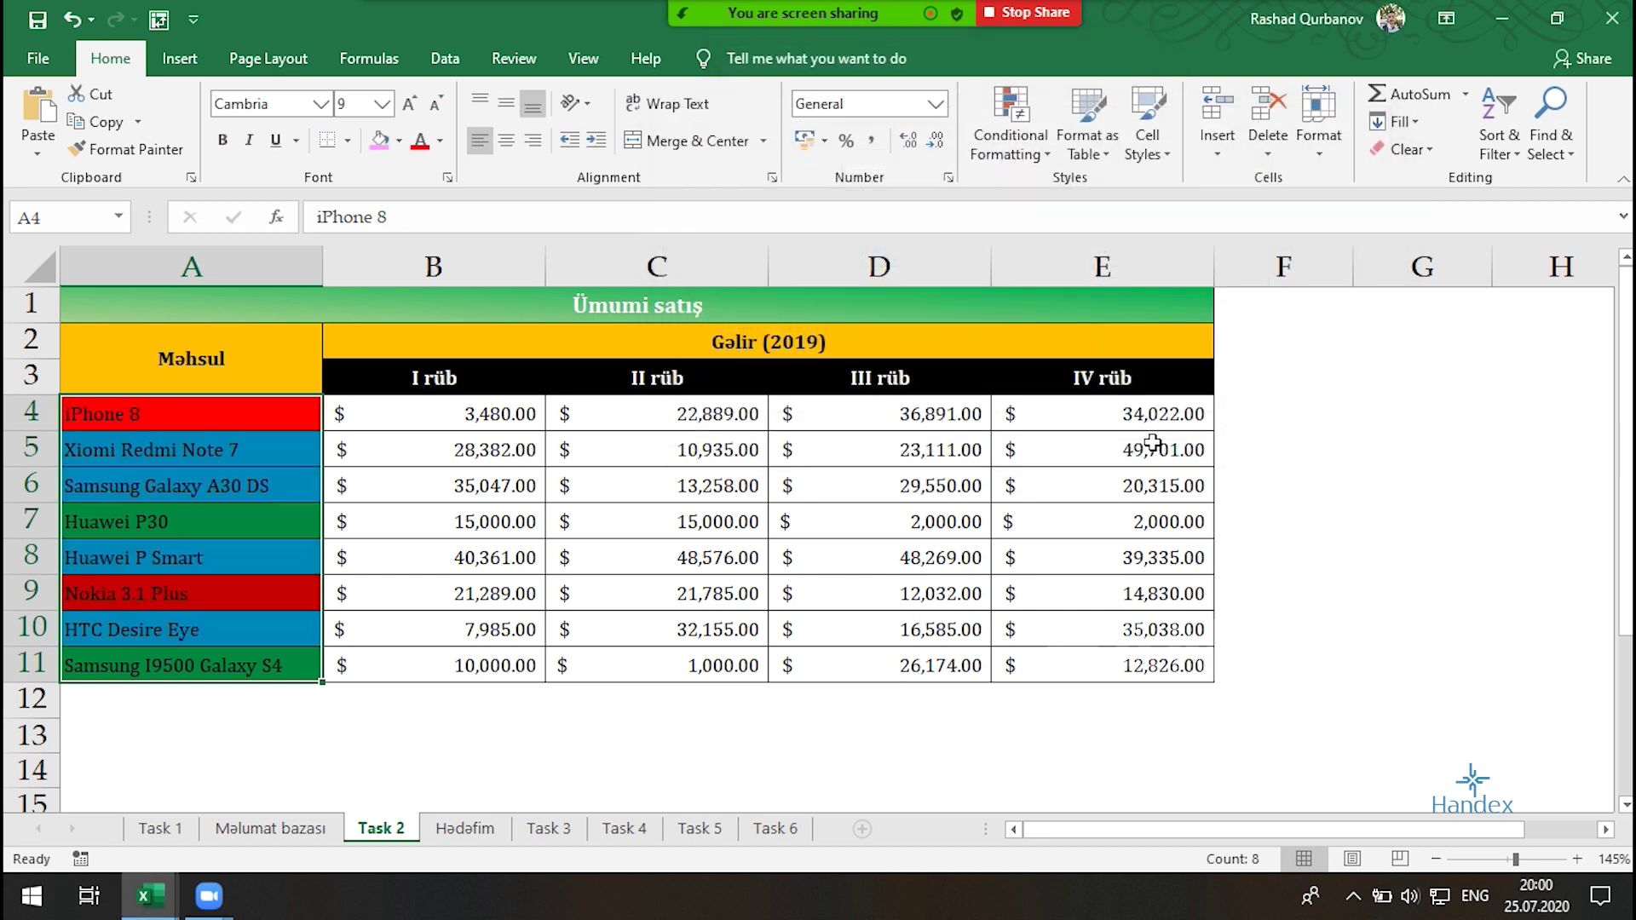
pyautogui.click(266, 507)
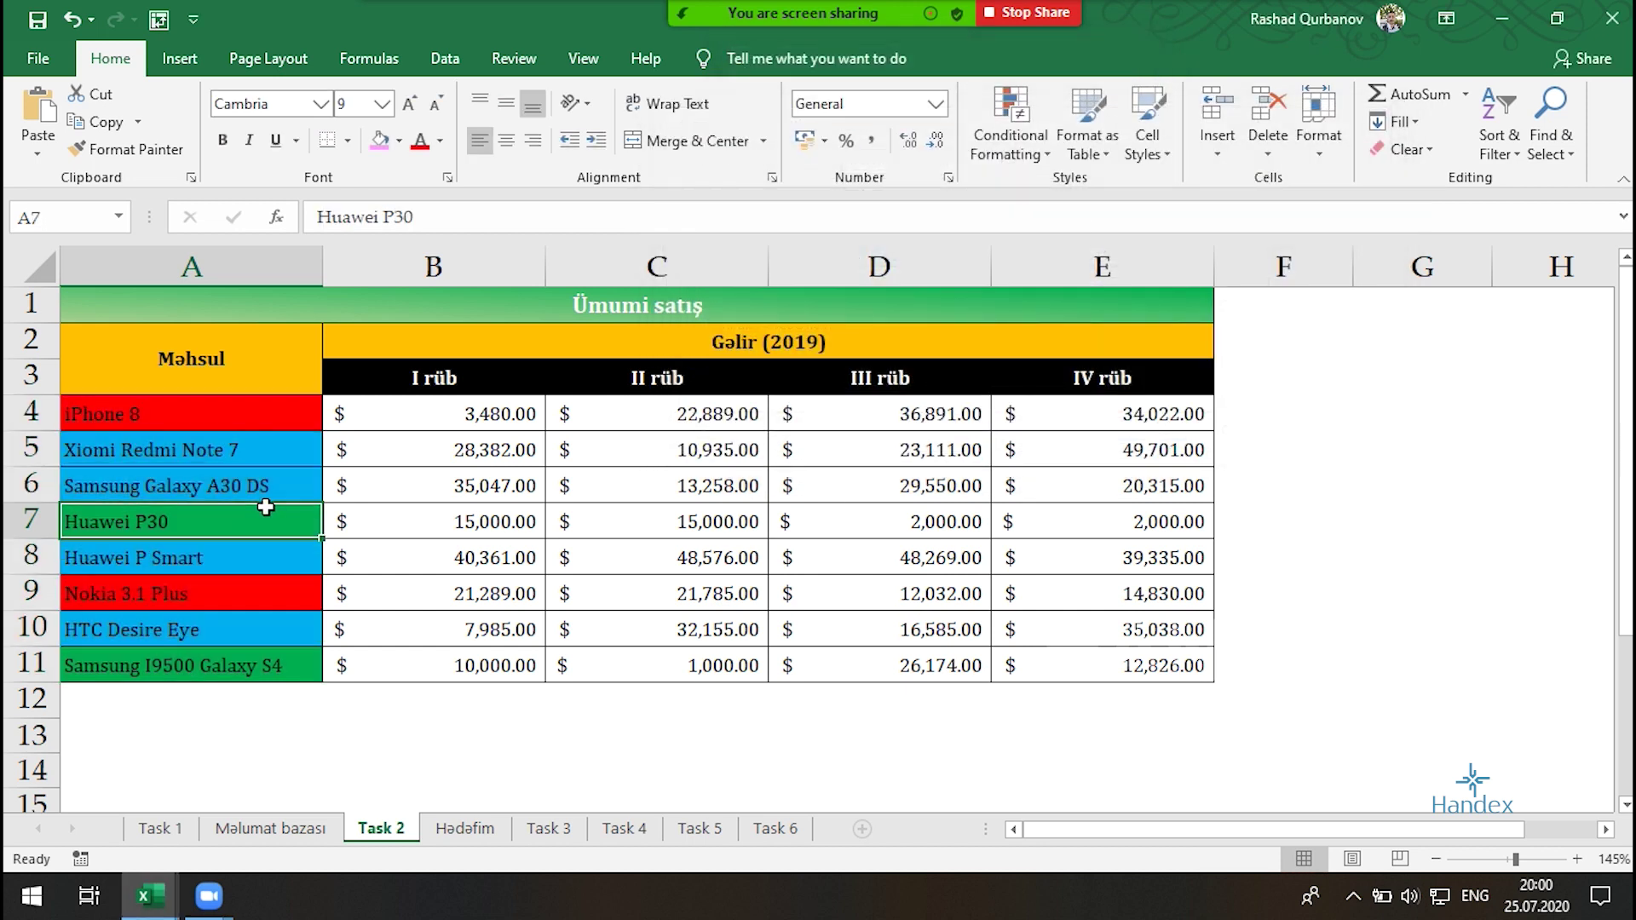
pyautogui.click(194, 479)
pyautogui.click(229, 420)
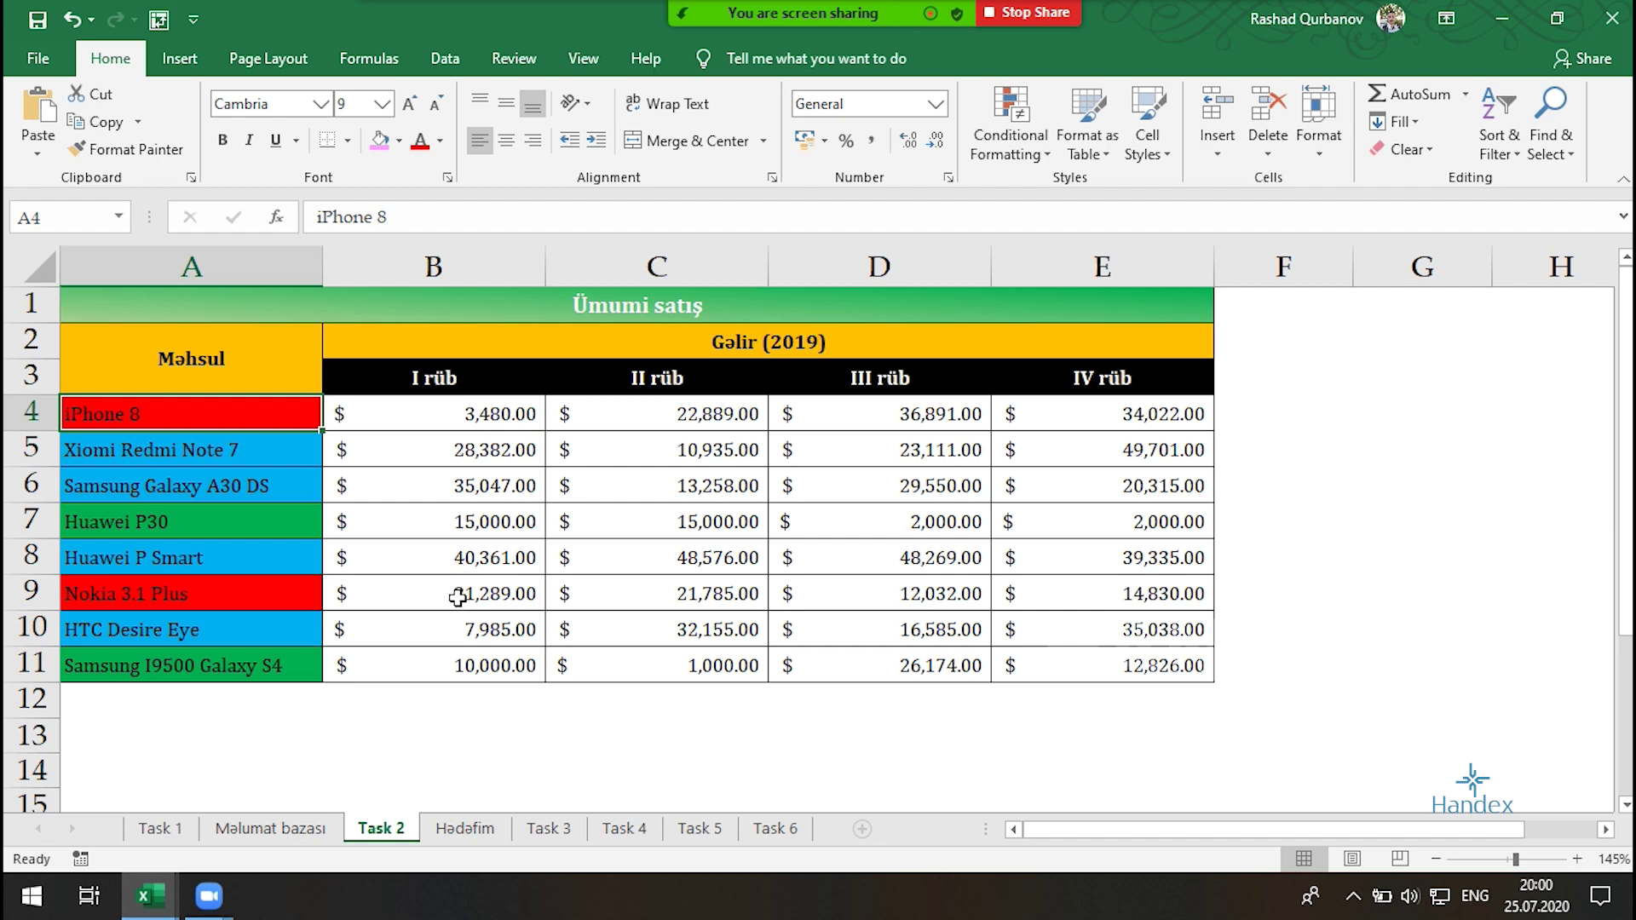
pyautogui.moveTo(349, 593); pyautogui.dragTo(1087, 584)
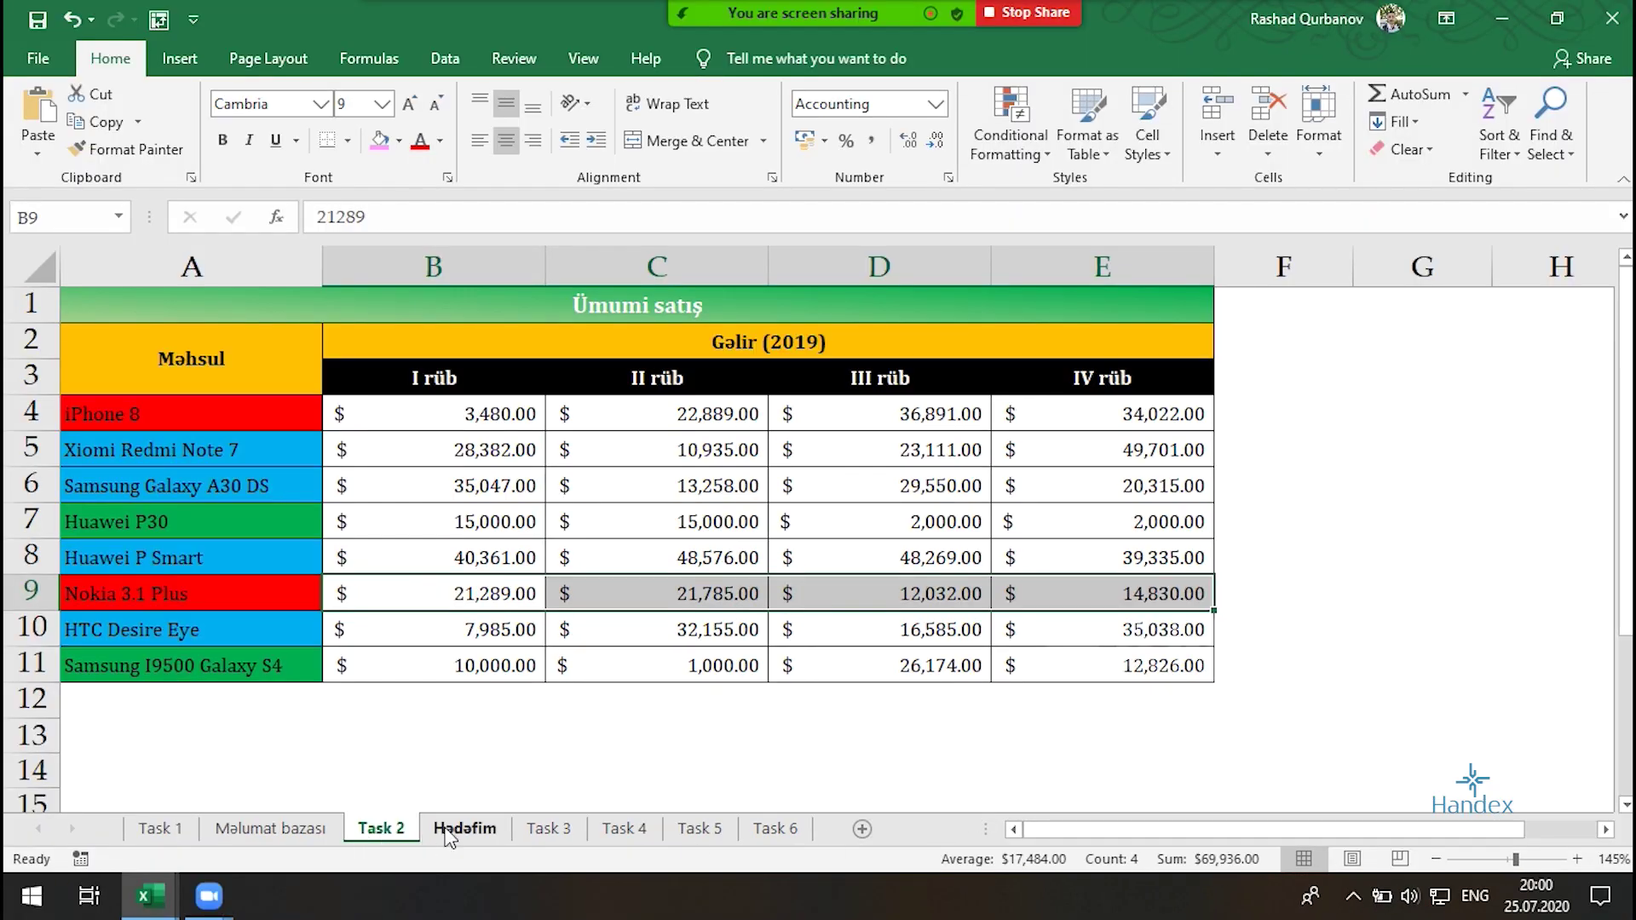
pyautogui.click(452, 831)
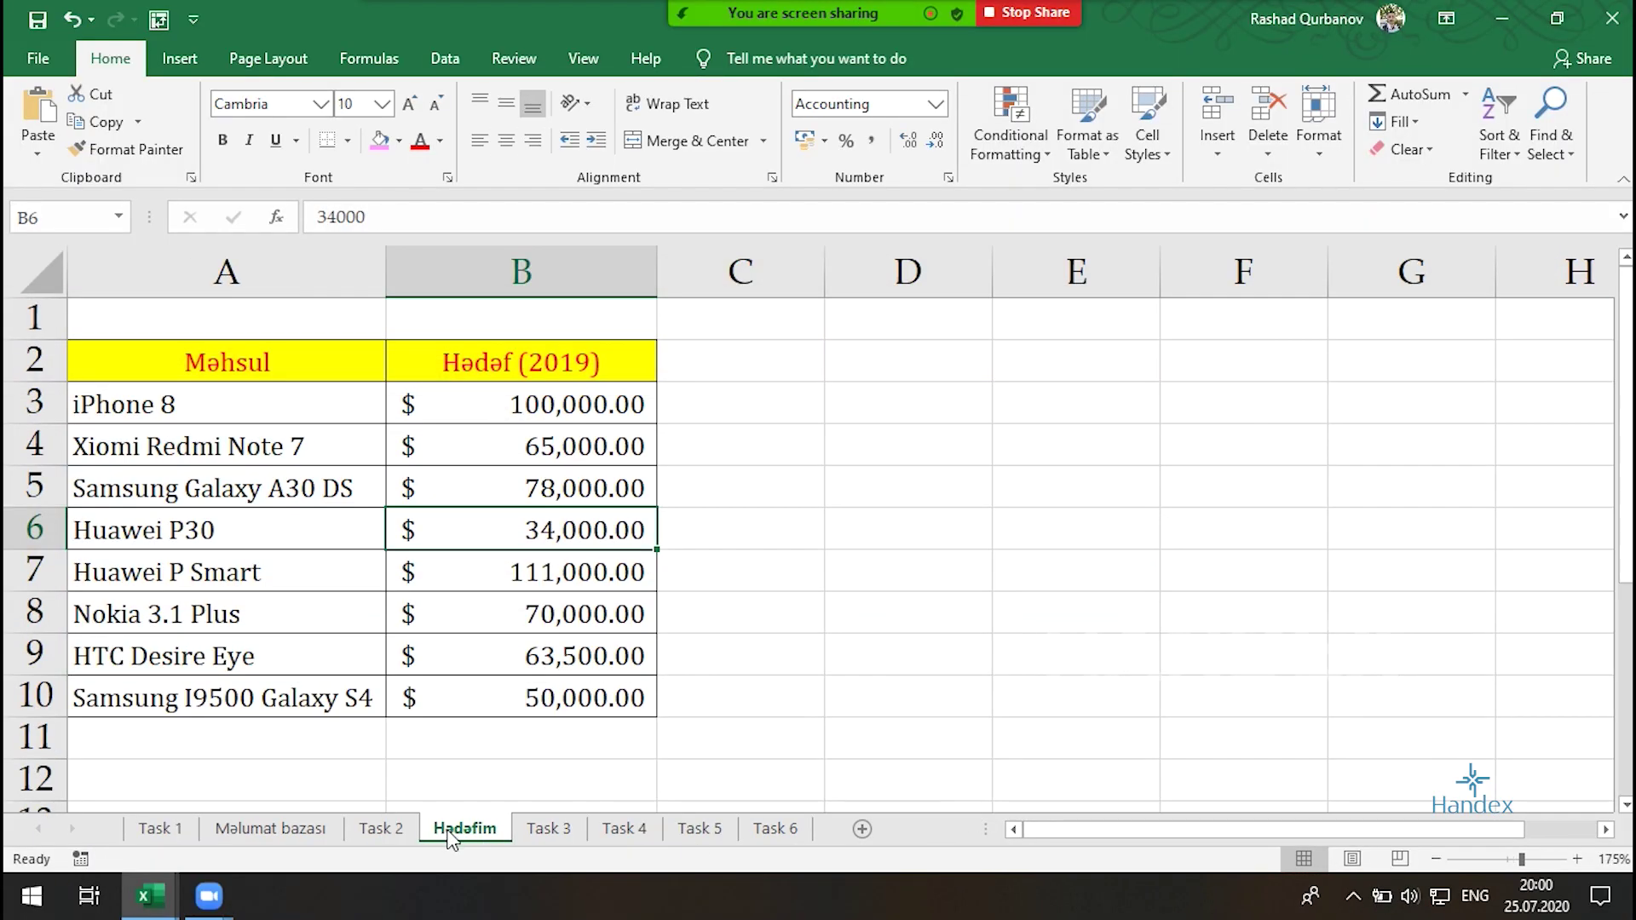
pyautogui.click(381, 829)
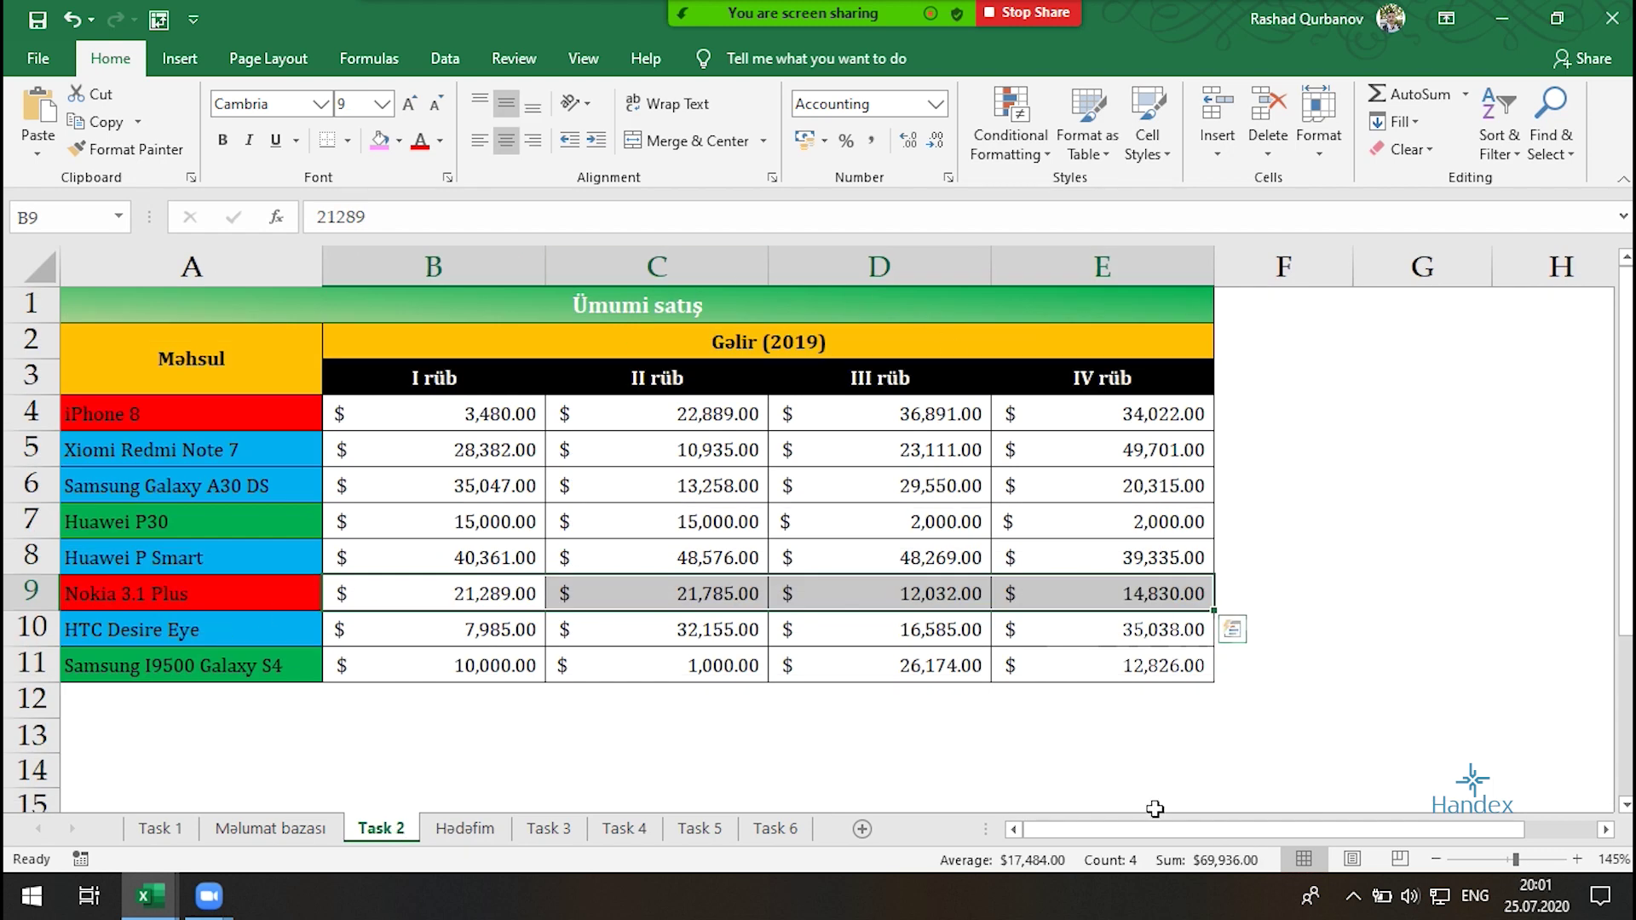
pyautogui.click(464, 829)
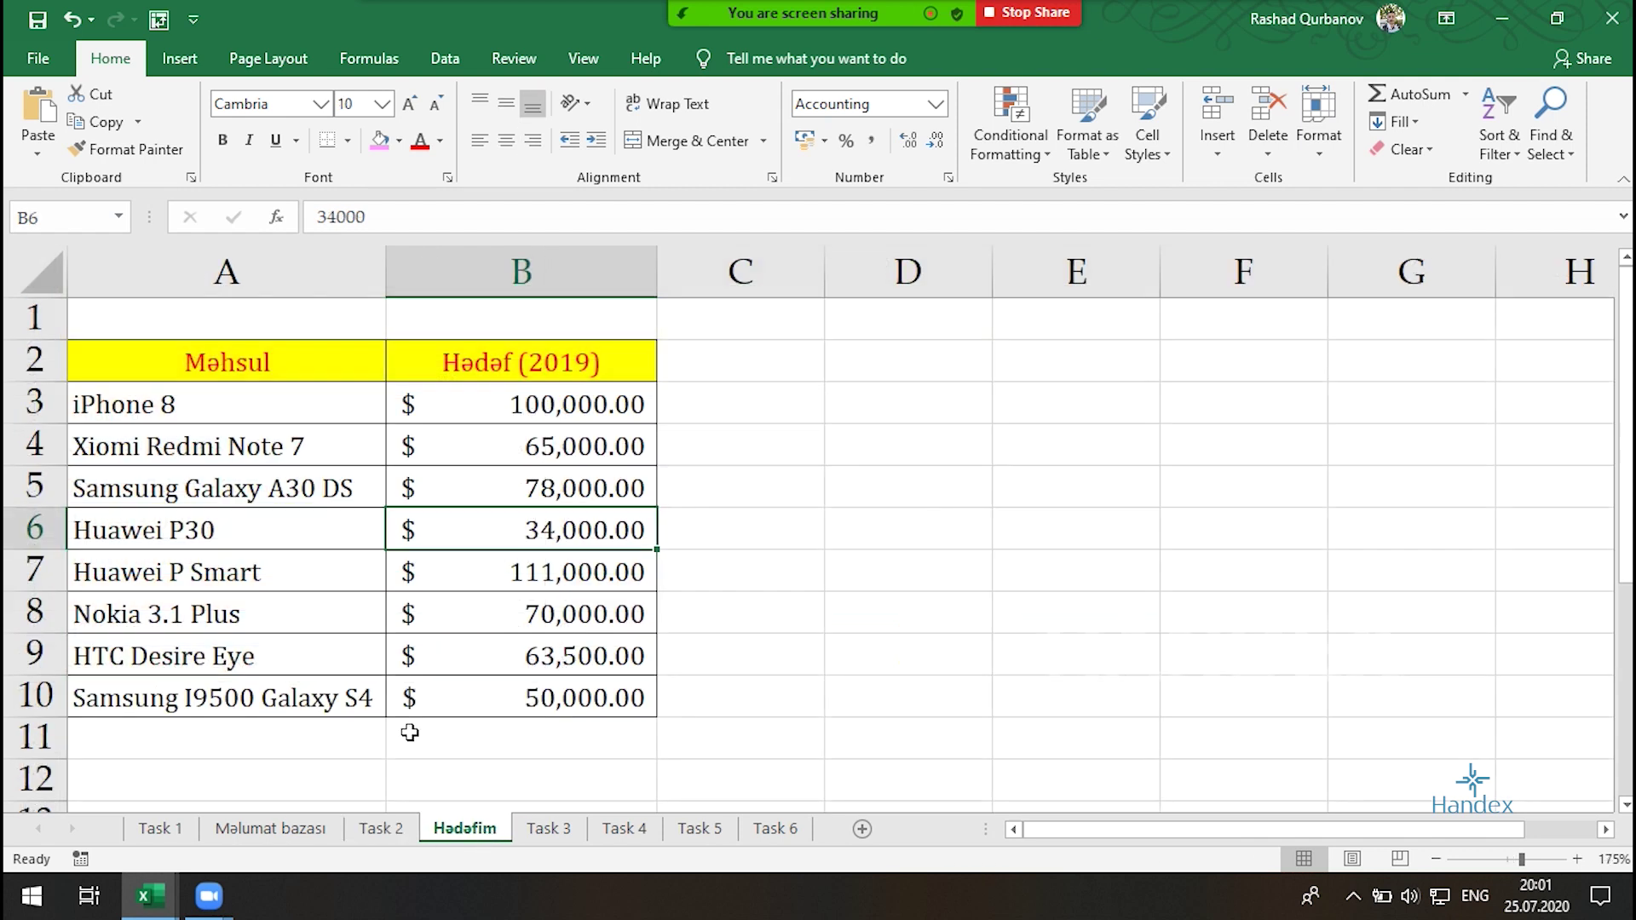
pyautogui.click(511, 608)
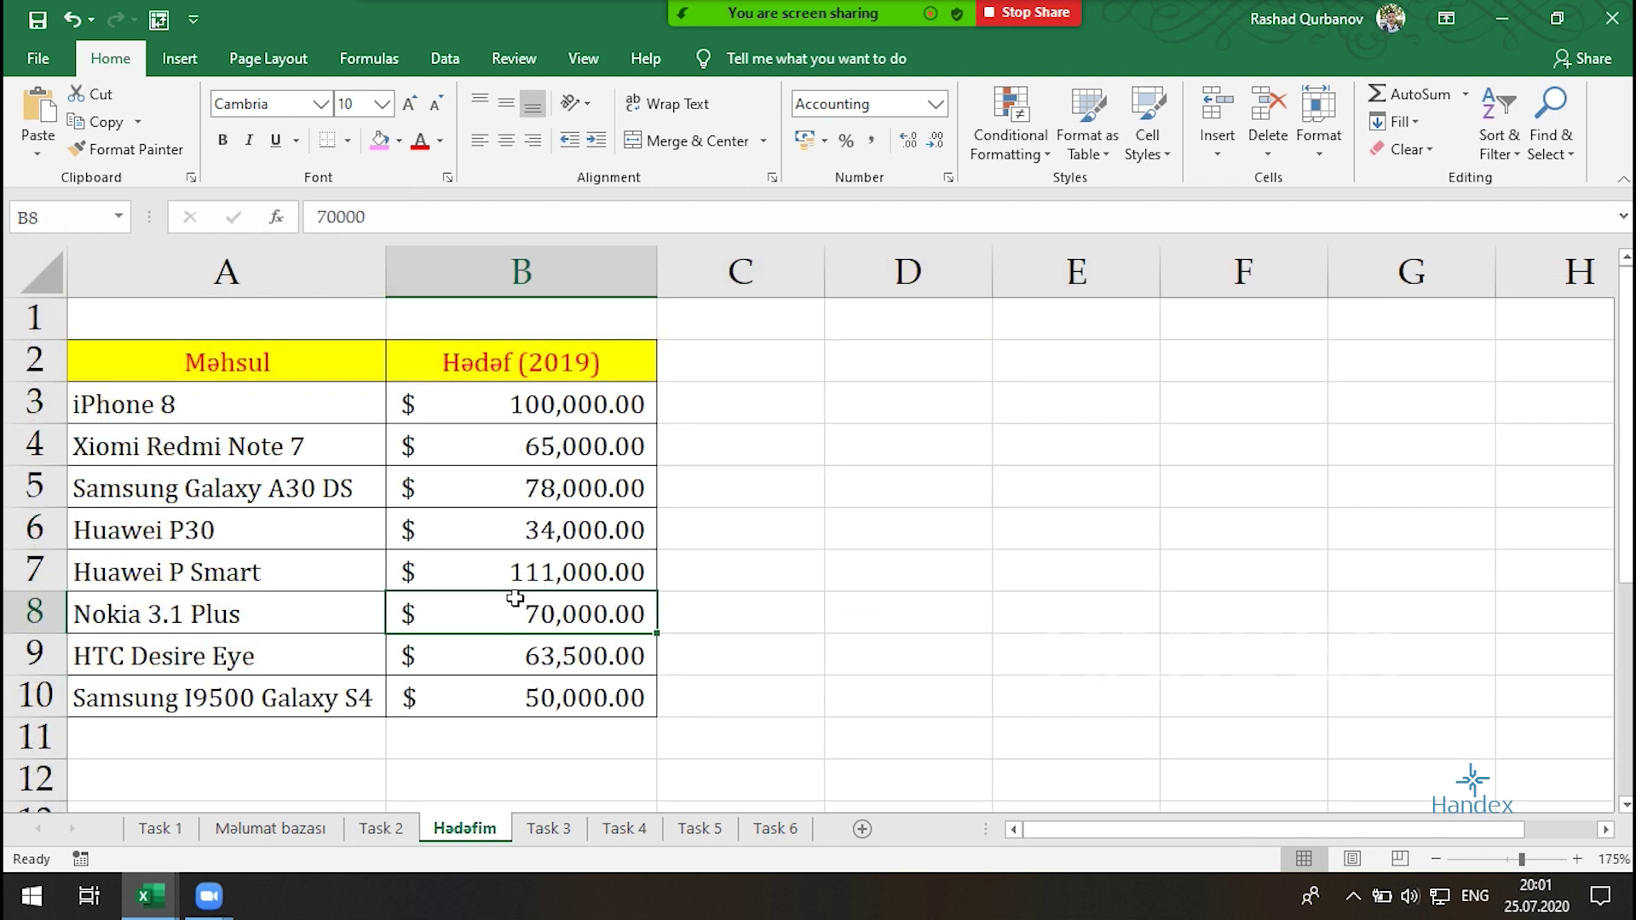
pyautogui.click(391, 835)
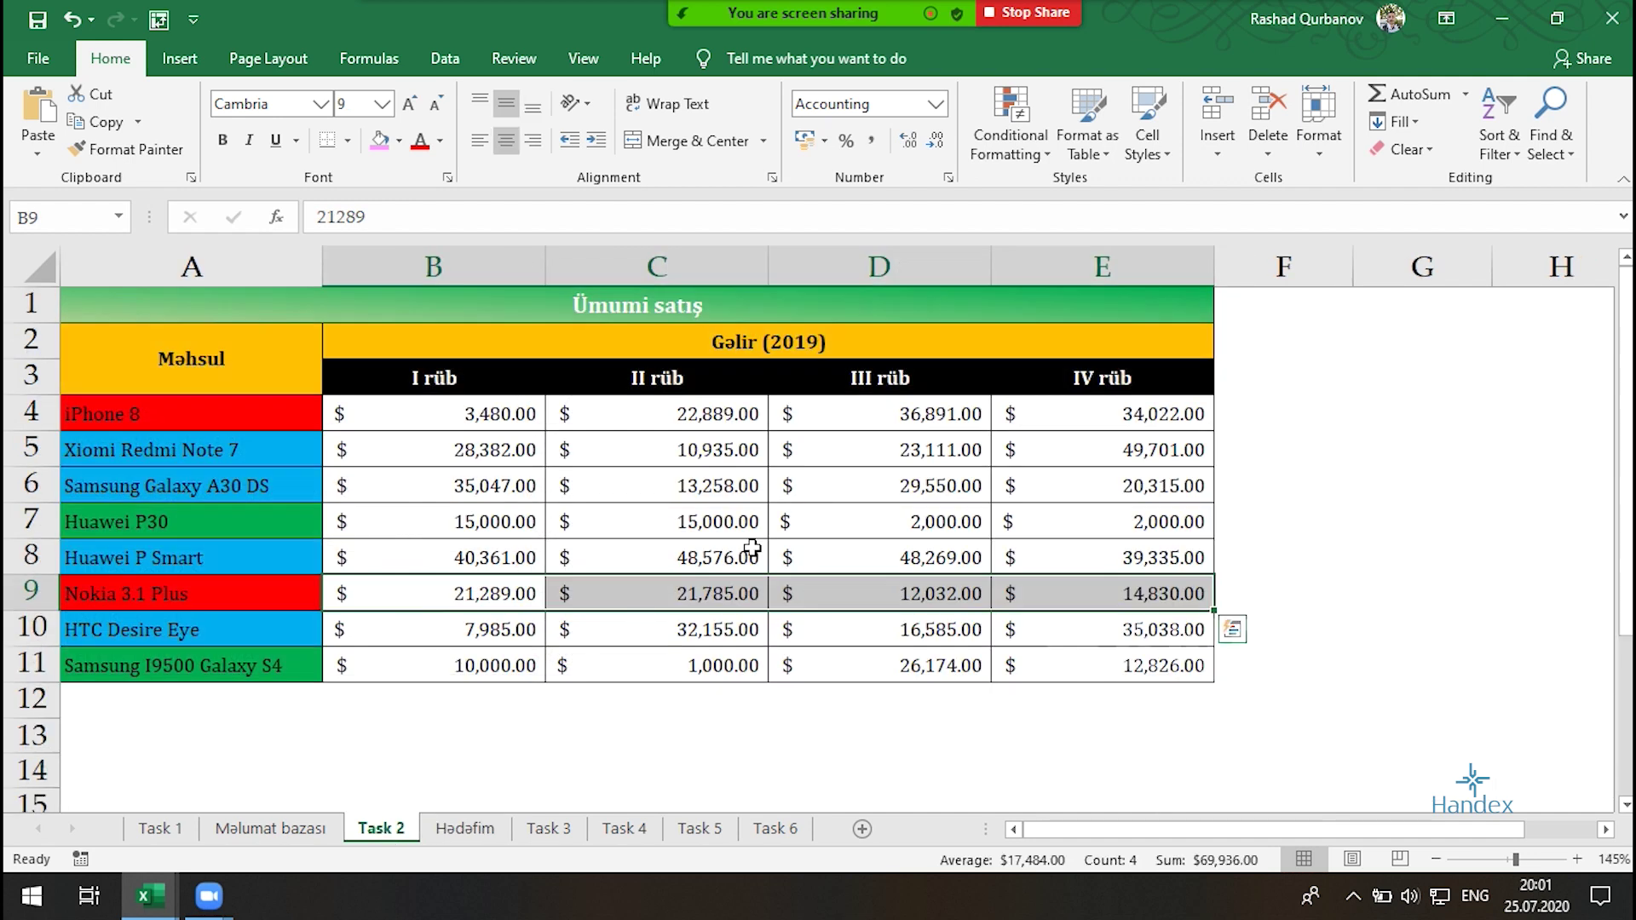
pyautogui.moveTo(1047, 68); pyautogui.dragTo(992, 61)
pyautogui.moveTo(977, 168); pyautogui.dragTo(409, 477)
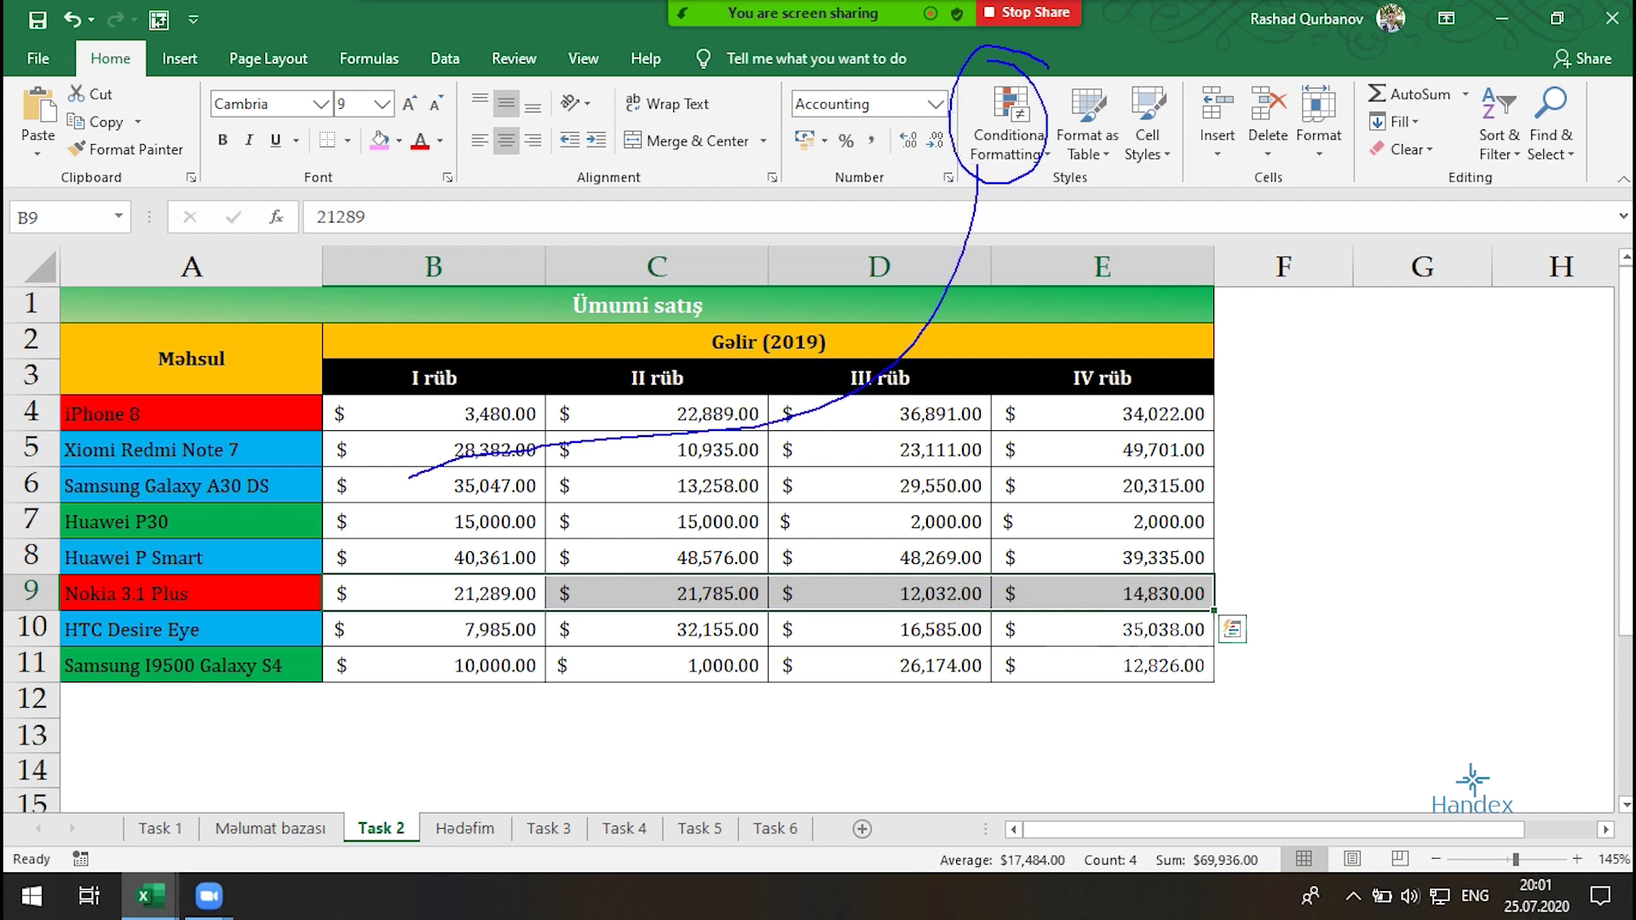
pyautogui.press('Escape')
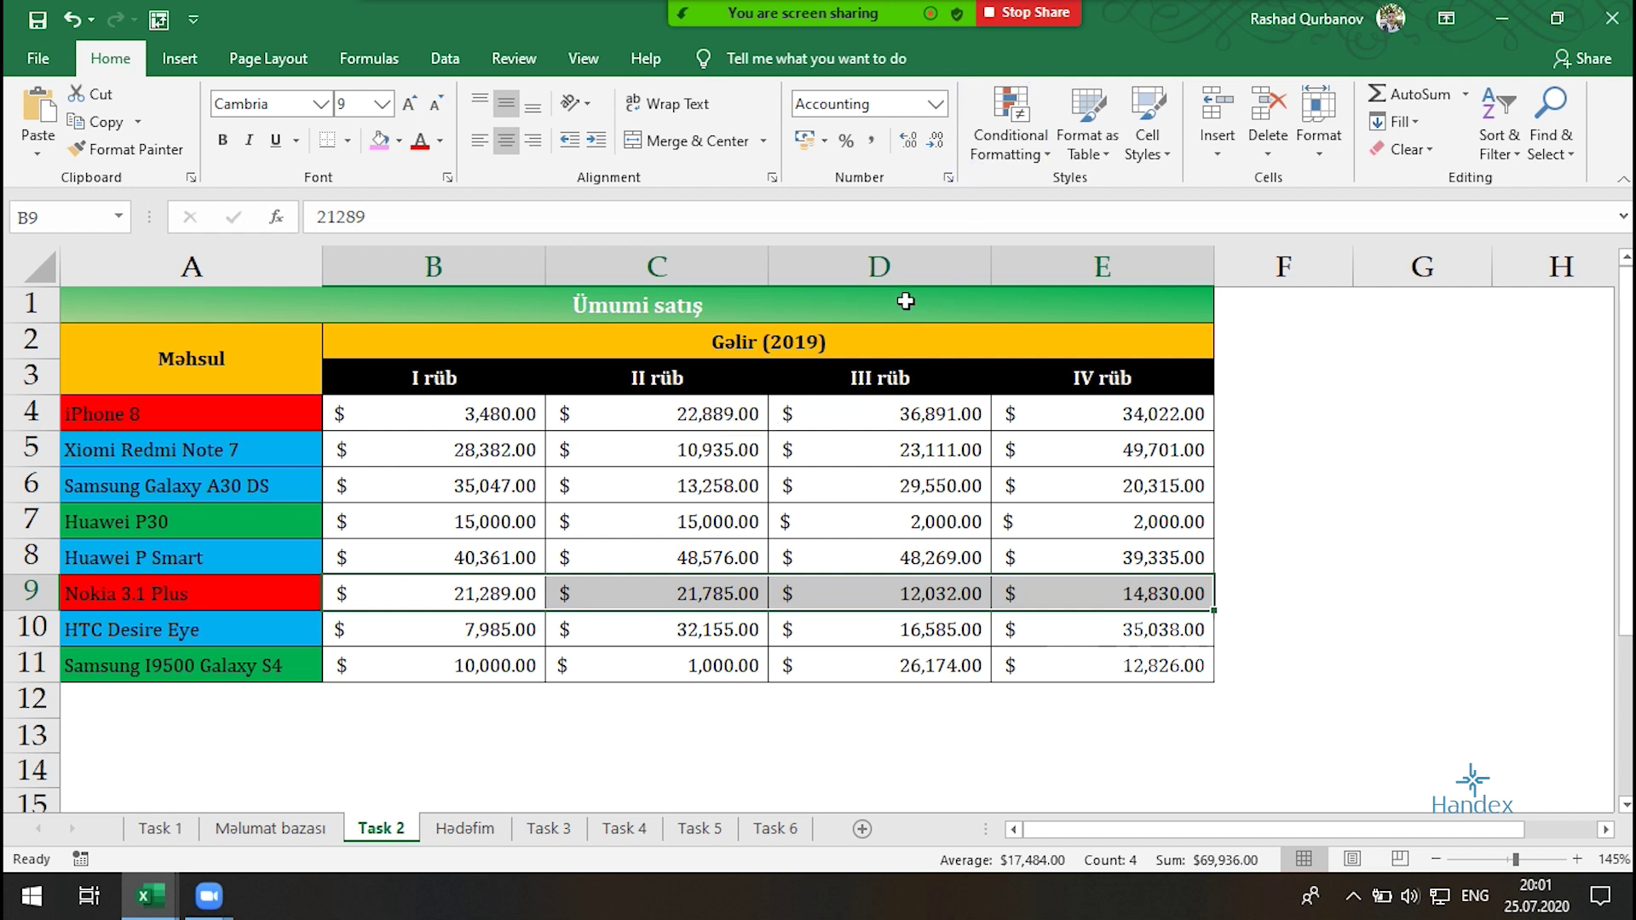